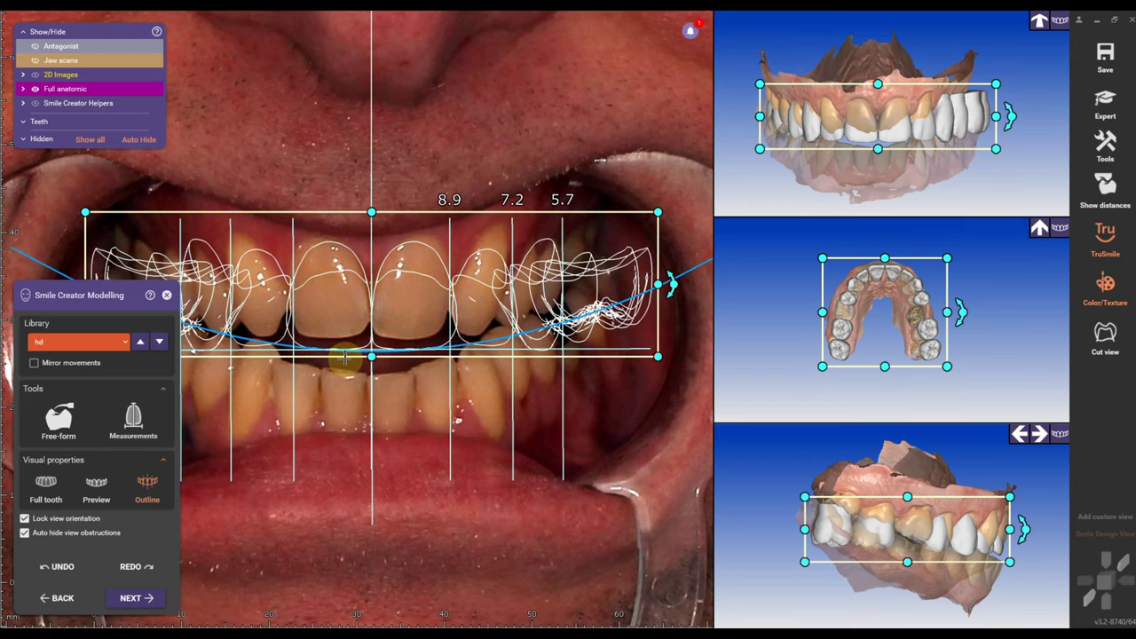
# - Scroll the project screen down to the case details and empty indication tooth chart
pyautogui.scroll(-5, 344, 358)
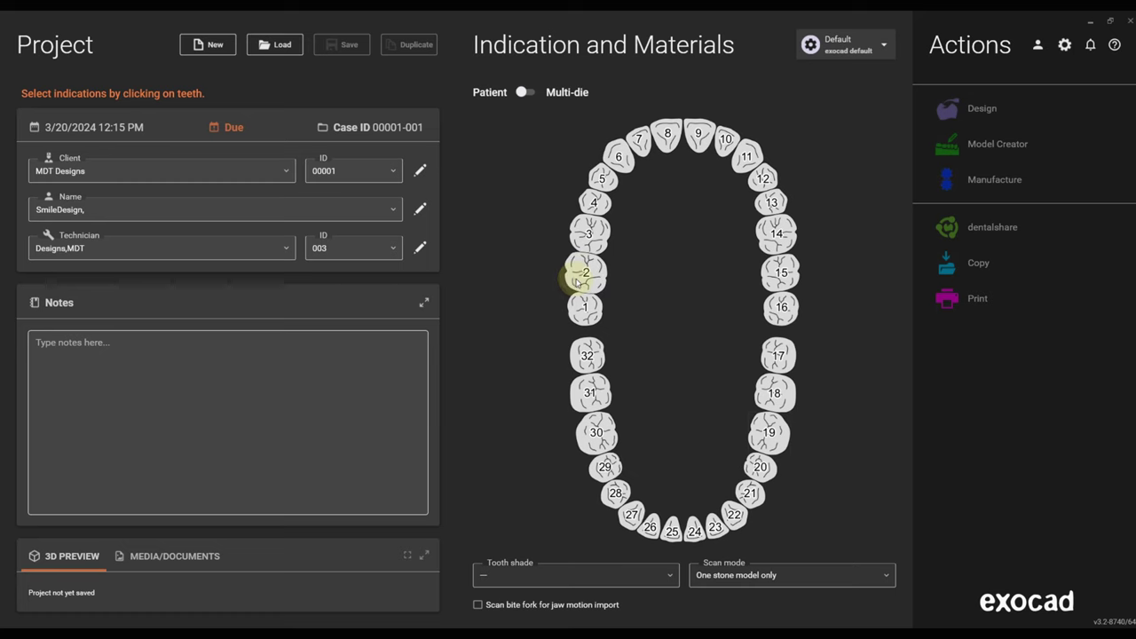
# - Set tooth 2 to Mockup in Acrylic/PMMA, save the case, and begin the design
pyautogui.click(579, 276)
pyautogui.click(253, 218)
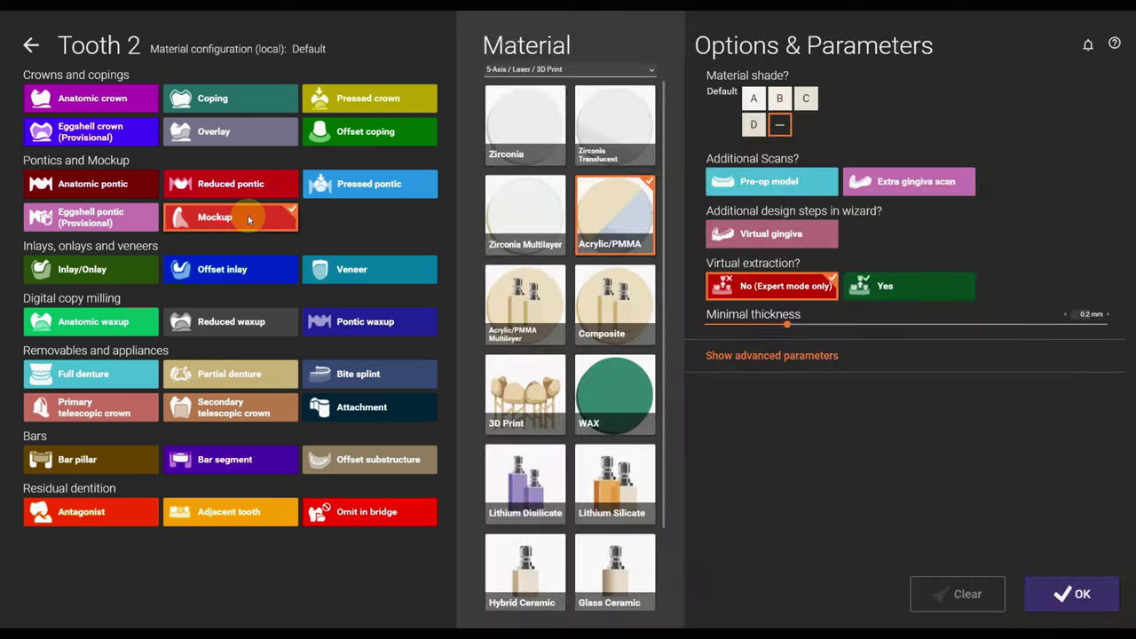
pyautogui.click(1083, 592)
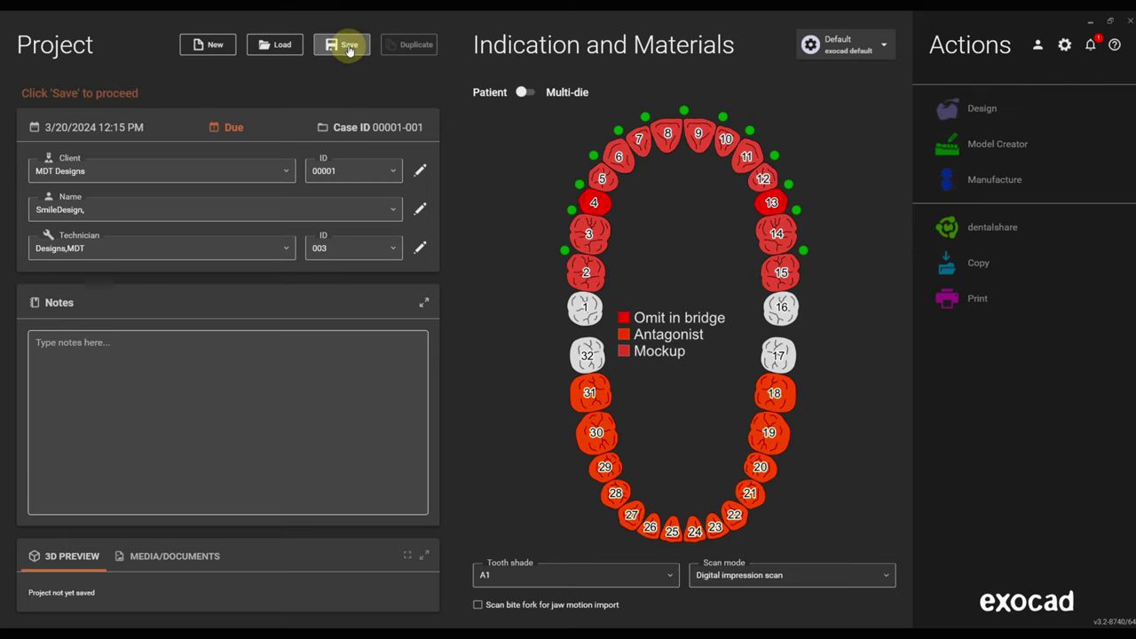
pyautogui.click(348, 48)
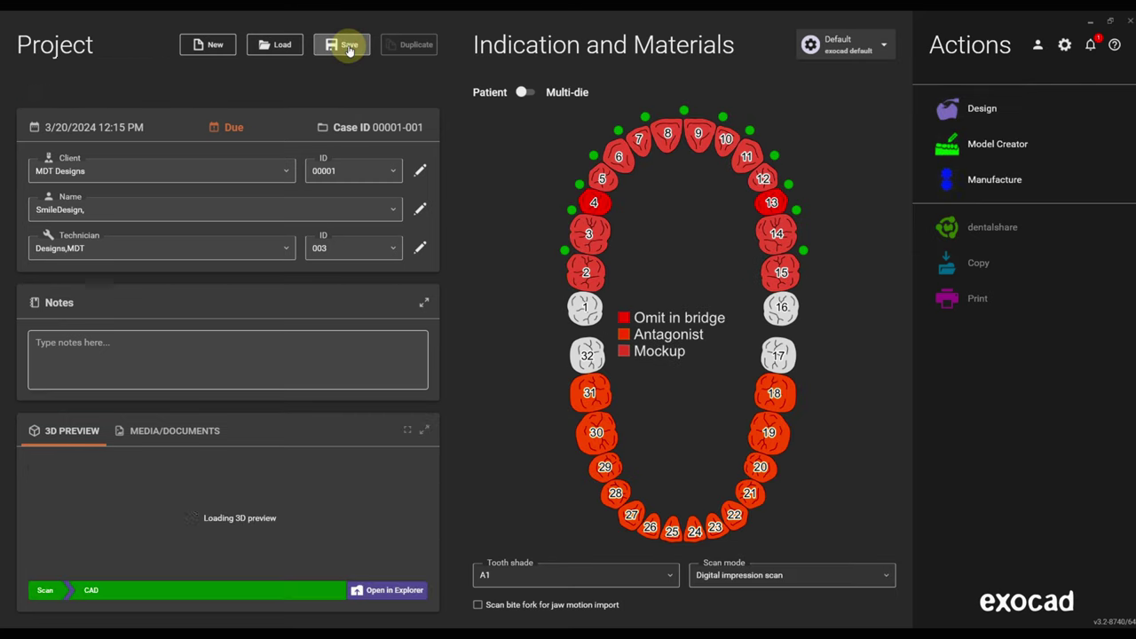
pyautogui.click(942, 113)
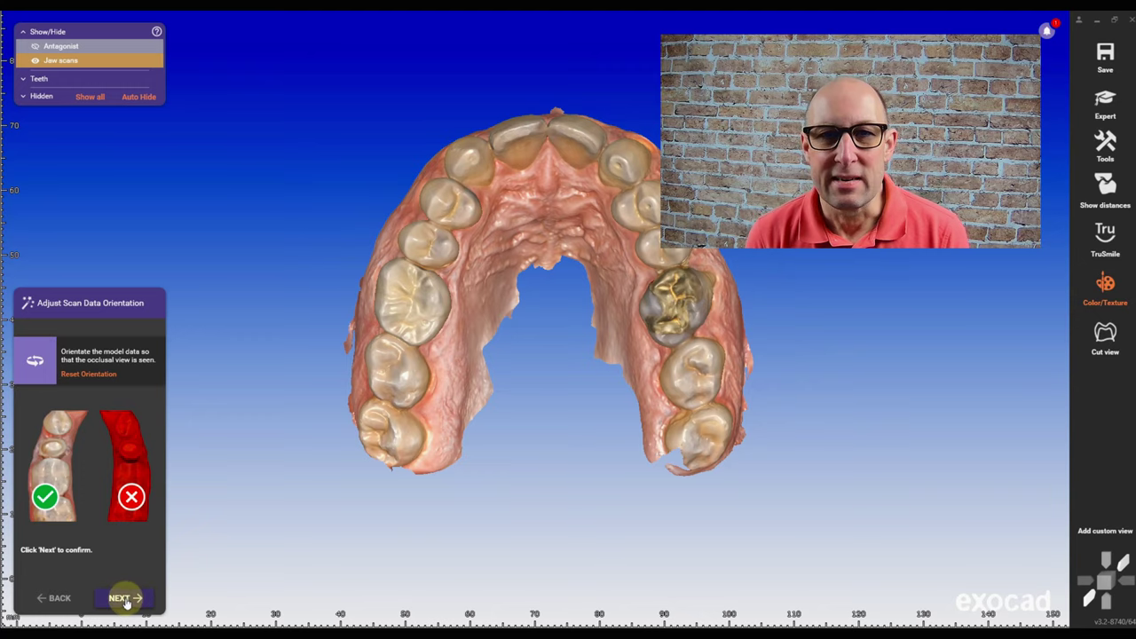
# - Accept the scan orientation and launch Smile Creator
pyautogui.click(124, 598)
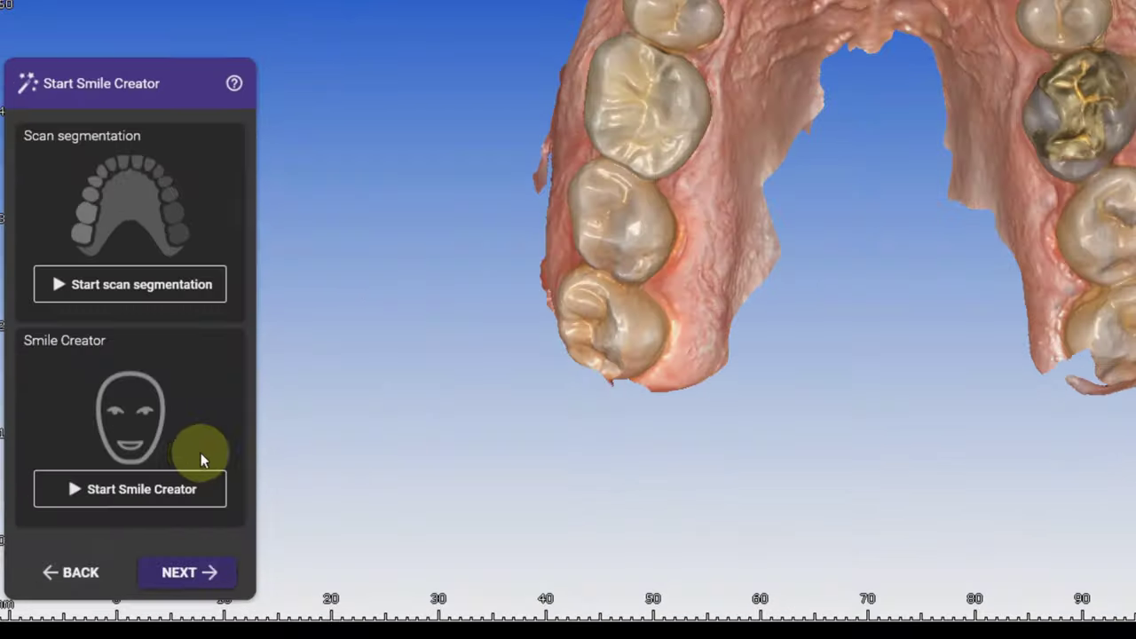
pyautogui.click(155, 489)
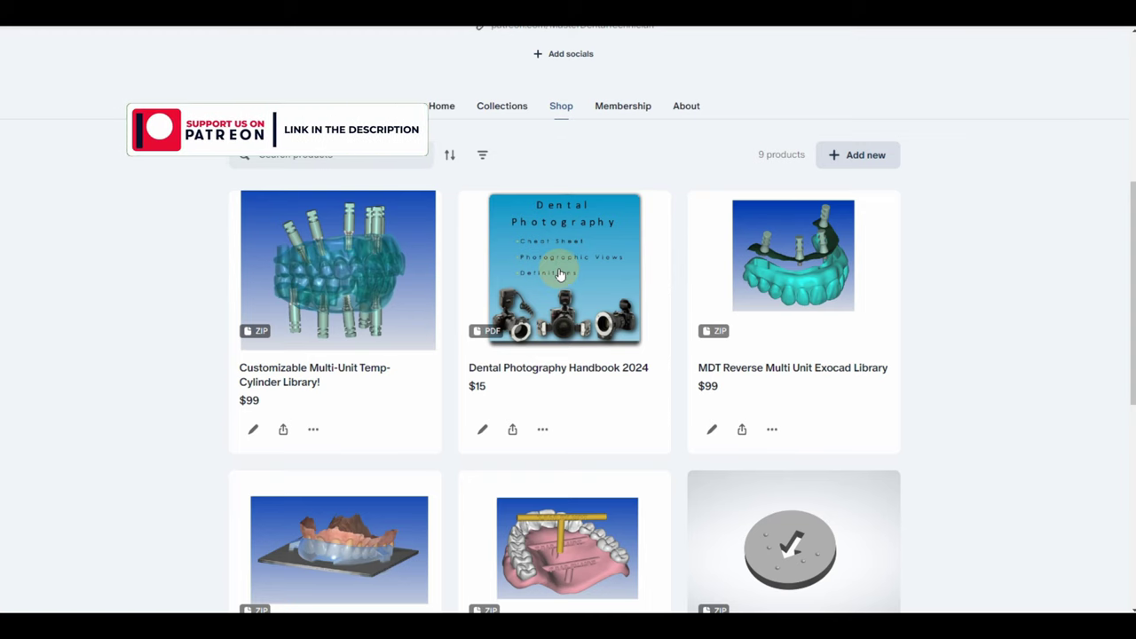
# - Open the Dental Photography Handbook 2024 product and view its first four preview images
pyautogui.click(560, 274)
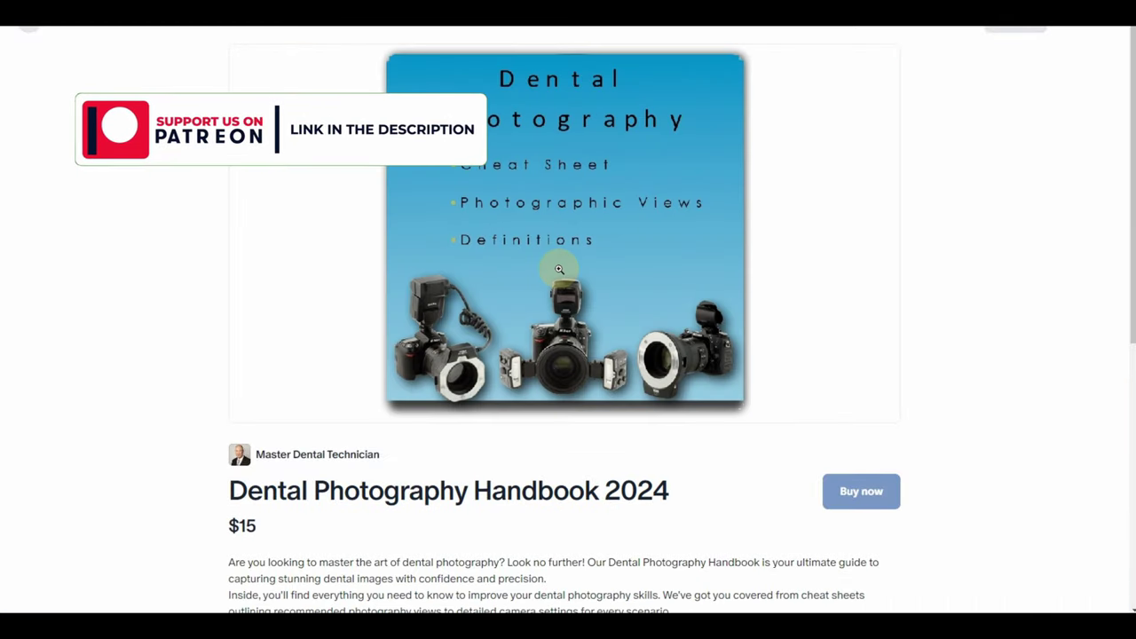
pyautogui.scroll(-5, 622, 267)
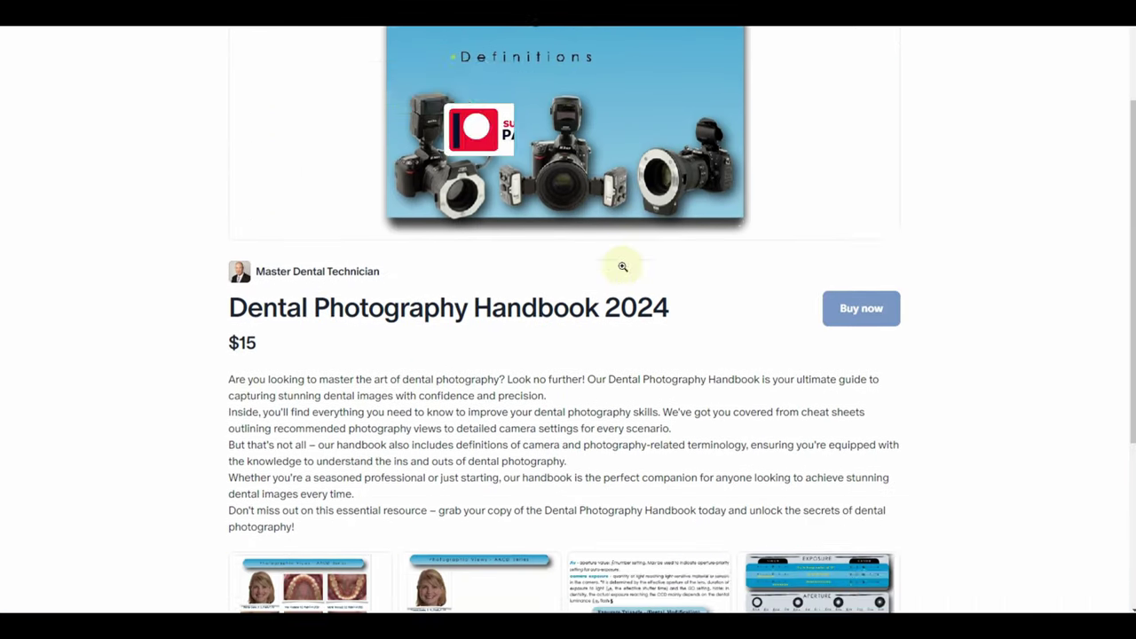
pyautogui.scroll(-1, 622, 271)
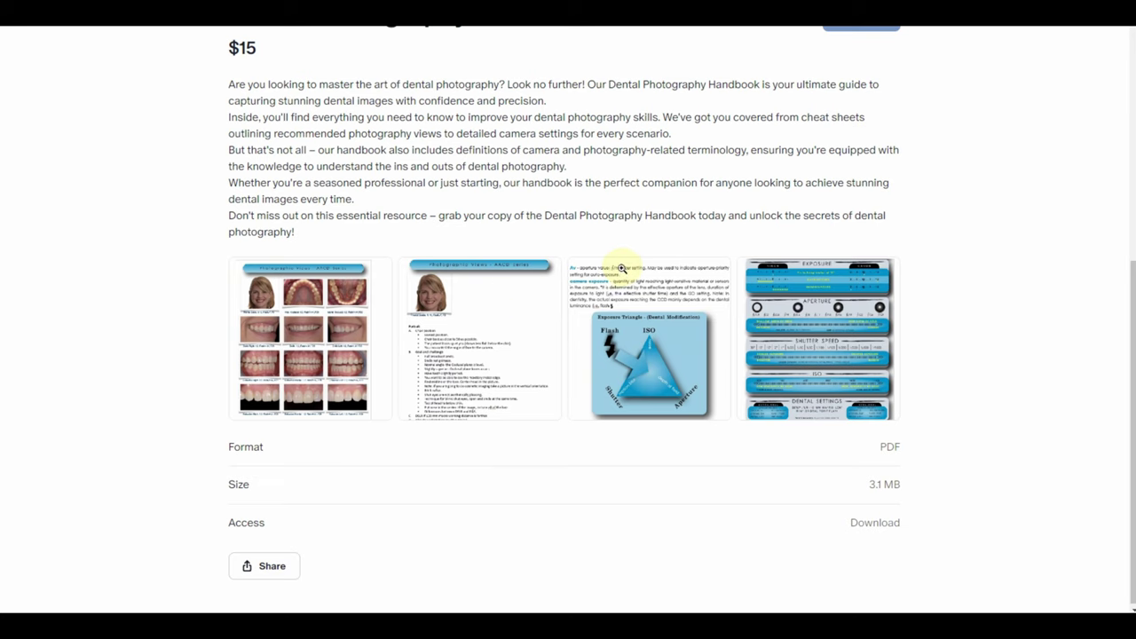
pyautogui.click(317, 348)
pyautogui.click(1116, 304)
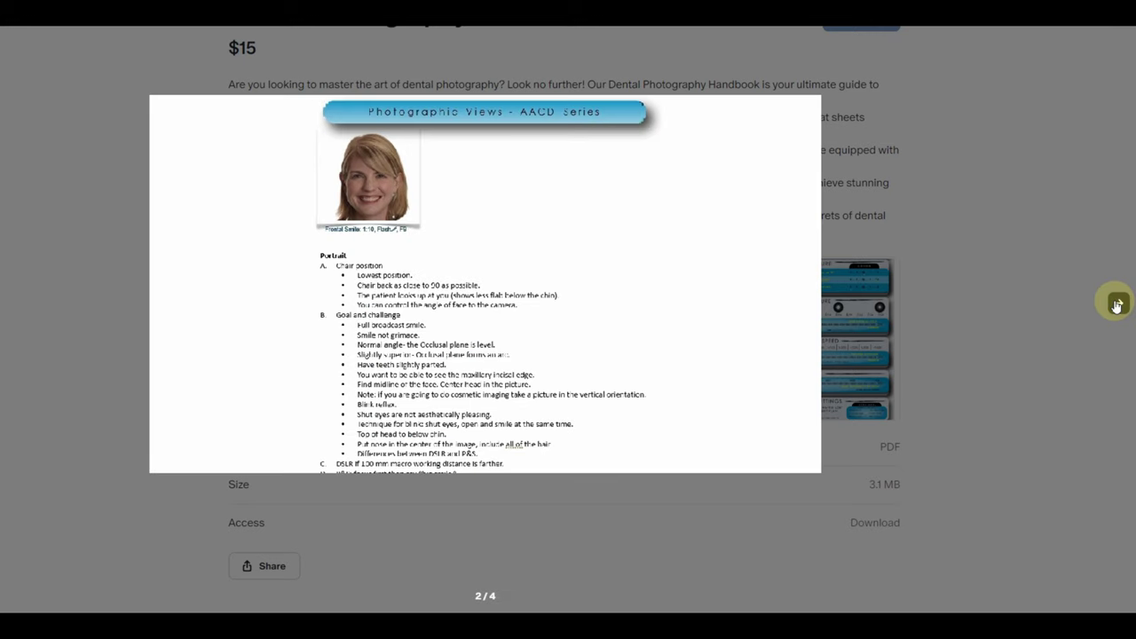
pyautogui.click(1116, 303)
pyautogui.click(1117, 303)
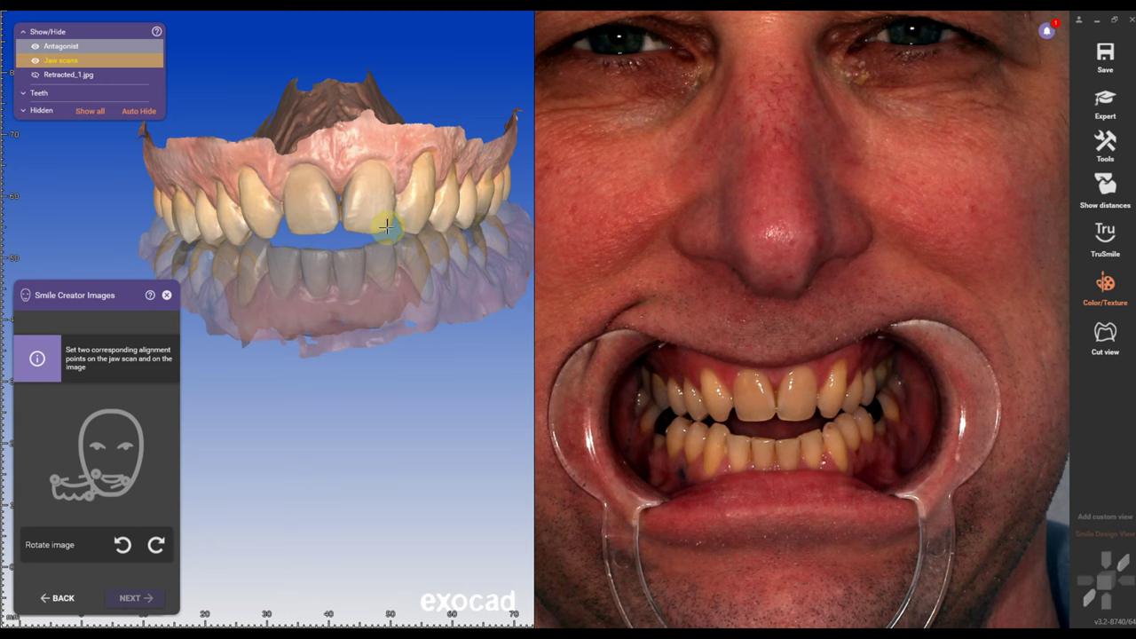
# - Match a first point on photo and scan teeth, then mark the scan's upper-right tooth
pyautogui.scroll(3, 627, 388)
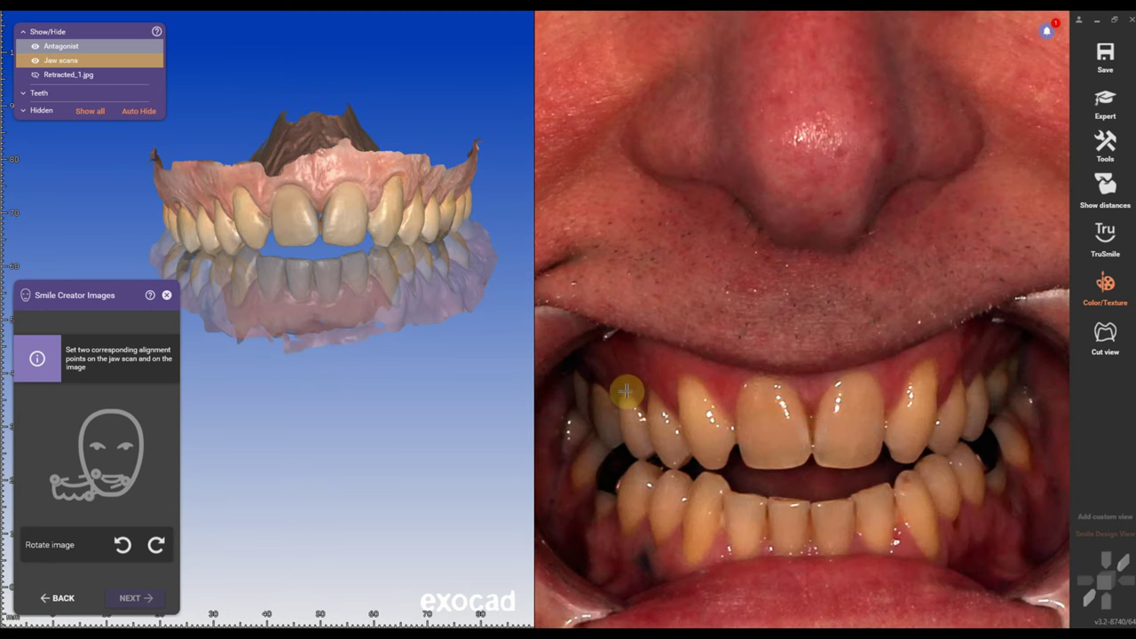
pyautogui.click(626, 390)
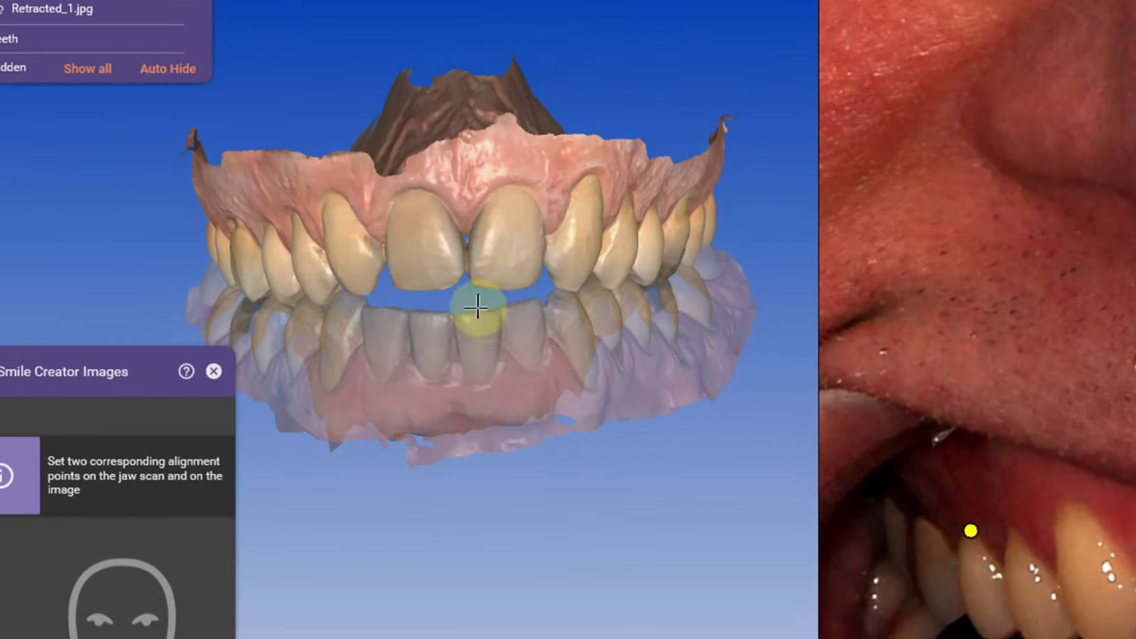
pyautogui.click(267, 223)
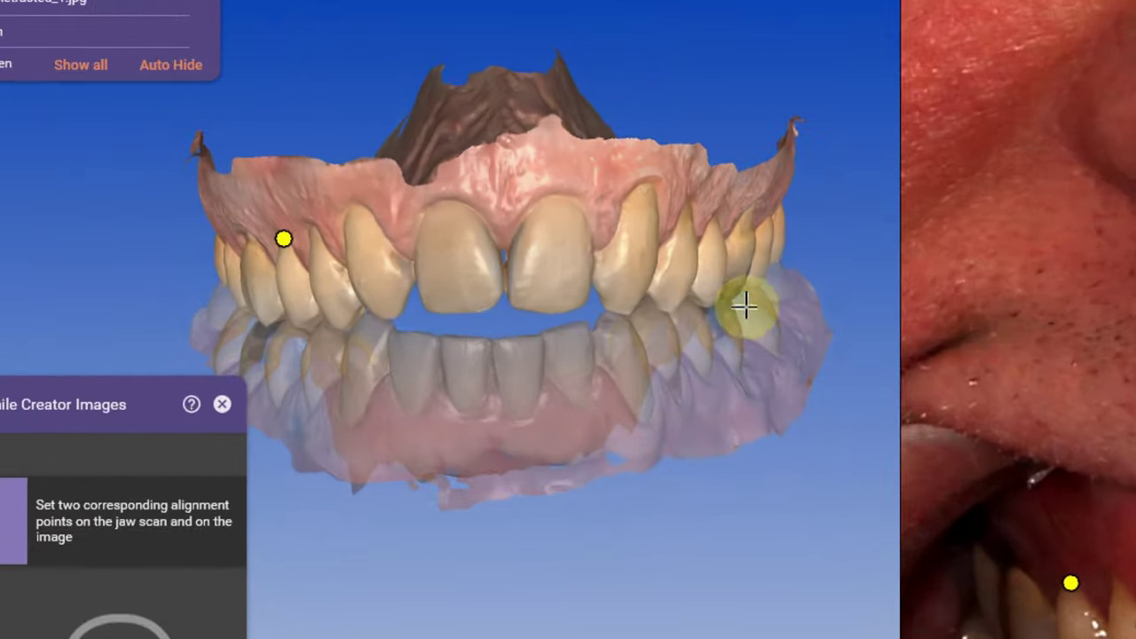
pyautogui.click(429, 236)
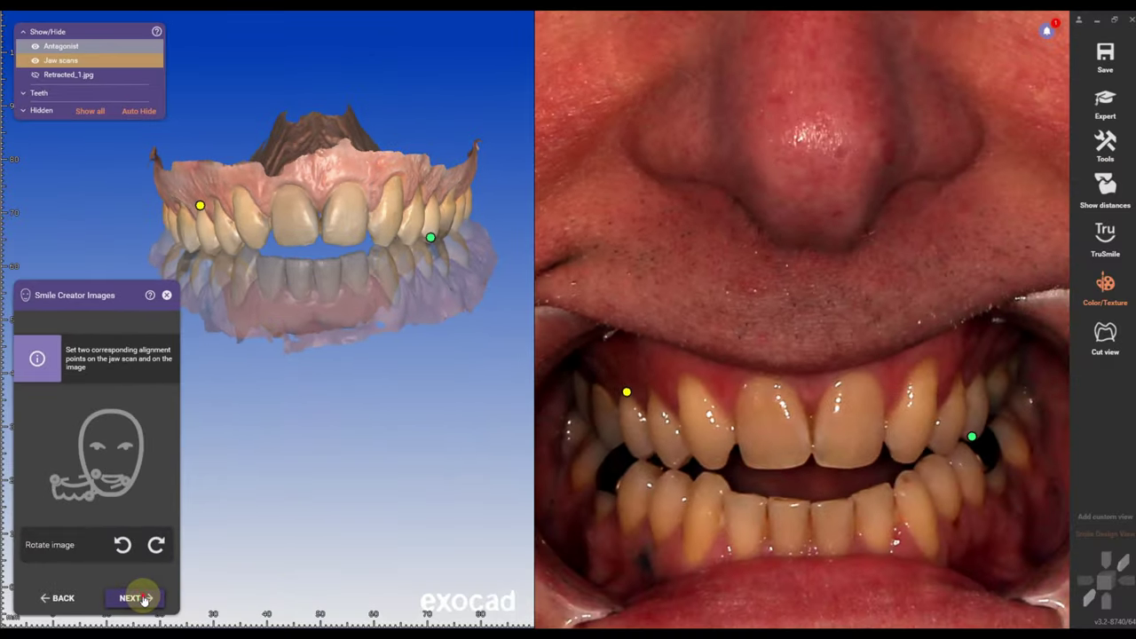
# - Overlay the photo, refine both alignment points and the view tilt, and test field of view
pyautogui.click(135, 598)
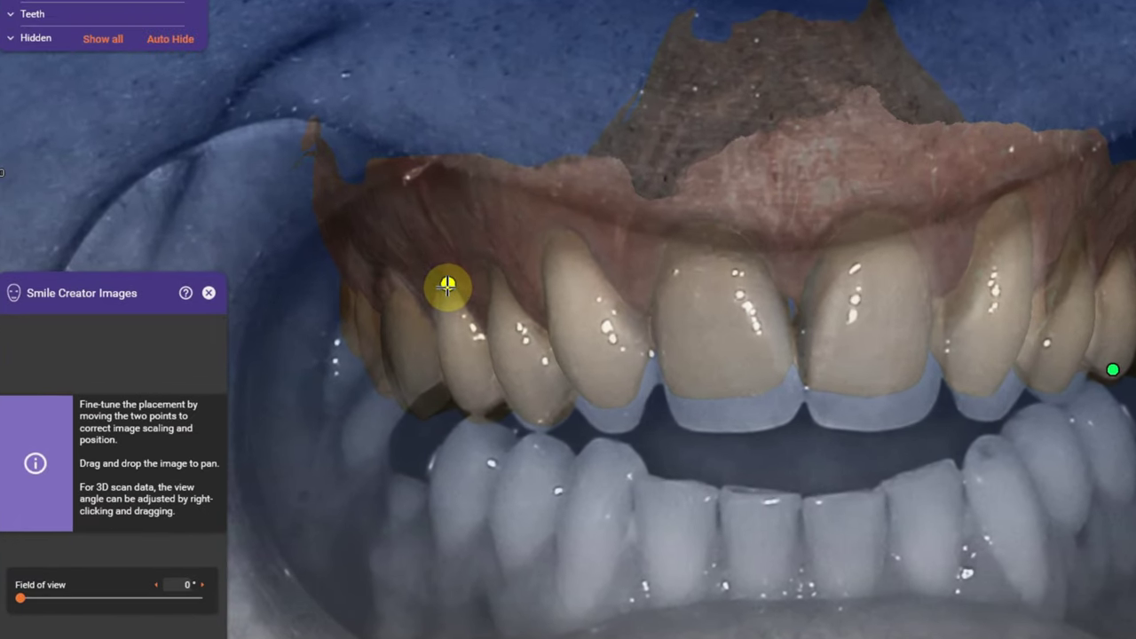
pyautogui.moveTo(447, 284)
pyautogui.mouseDown()
pyautogui.moveTo(454, 257)
pyautogui.moveTo(454, 297)
pyautogui.mouseUp()
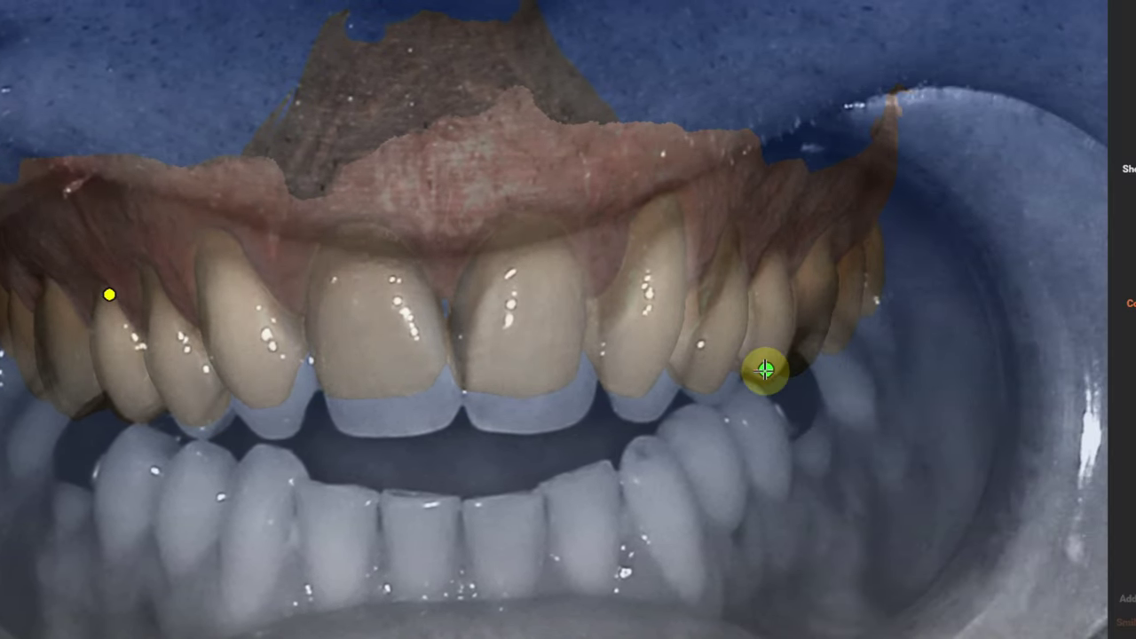
pyautogui.moveTo(765, 370)
pyautogui.mouseDown()
pyautogui.moveTo(756, 334)
pyautogui.moveTo(758, 375)
pyautogui.moveTo(816, 364)
pyautogui.moveTo(807, 372)
pyautogui.moveTo(831, 352)
pyautogui.moveTo(790, 352)
pyautogui.mouseUp()
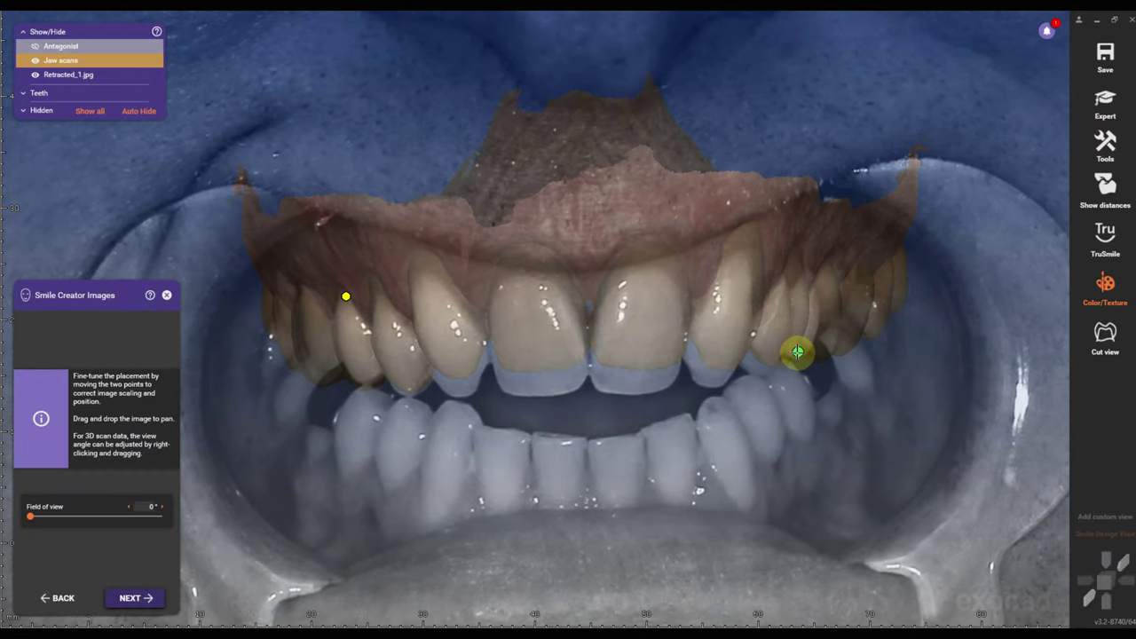
pyautogui.moveTo(789, 353); pyautogui.dragTo(591, 317, button='right')
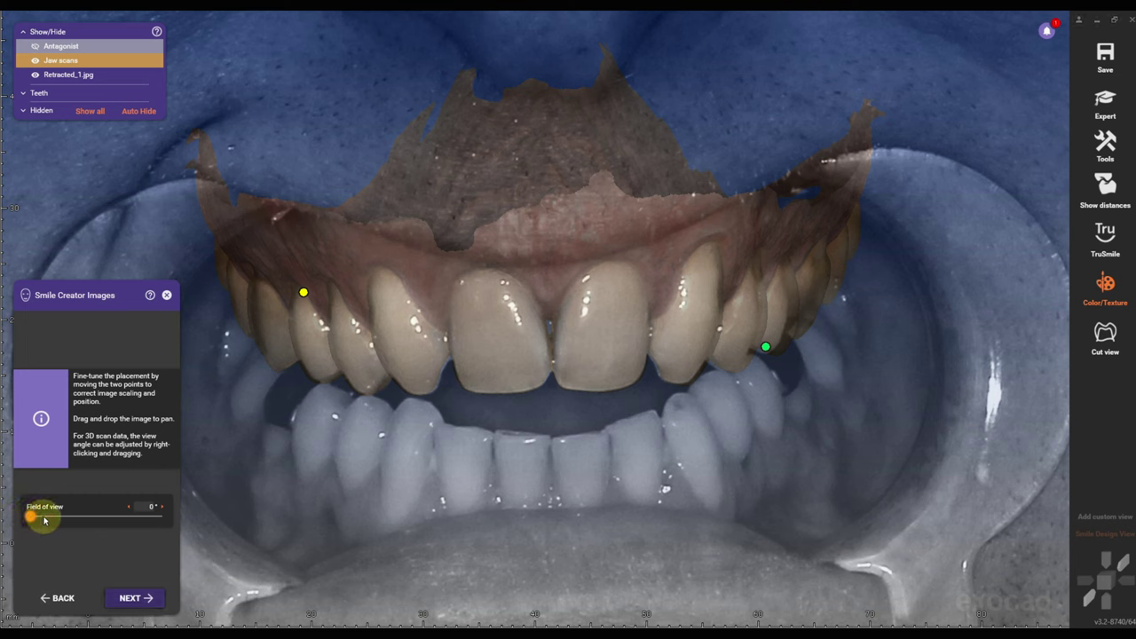
pyautogui.moveTo(44, 519)
pyautogui.mouseDown()
pyautogui.moveTo(147, 519)
pyautogui.moveTo(28, 516)
pyautogui.mouseUp()
pyautogui.scroll(5, 541, 310)
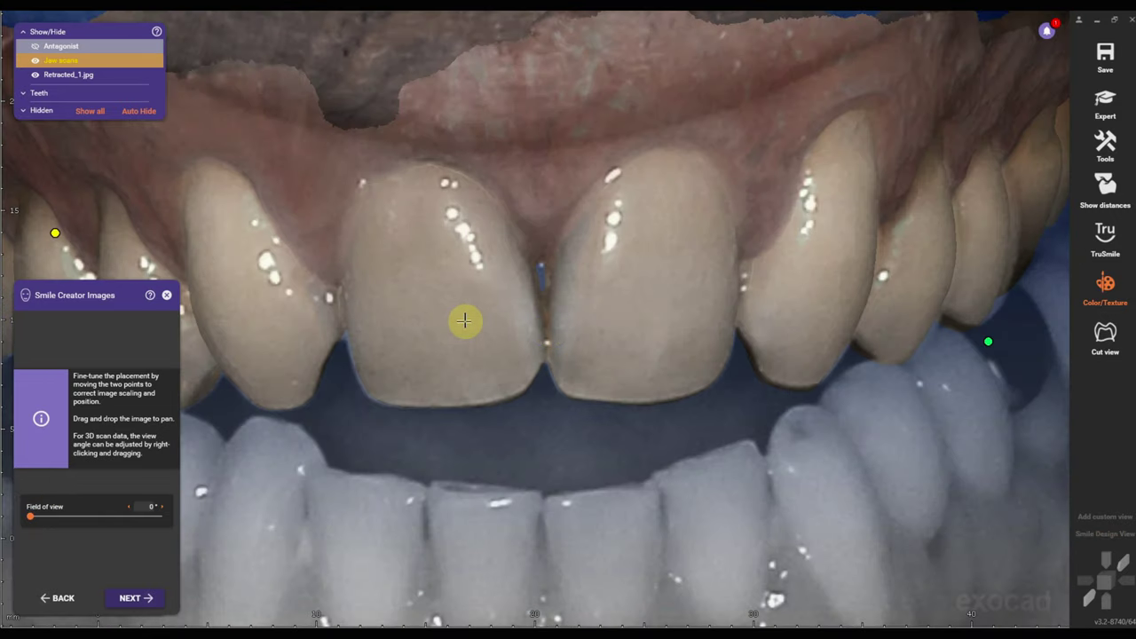
pyautogui.scroll(-6, 494, 332)
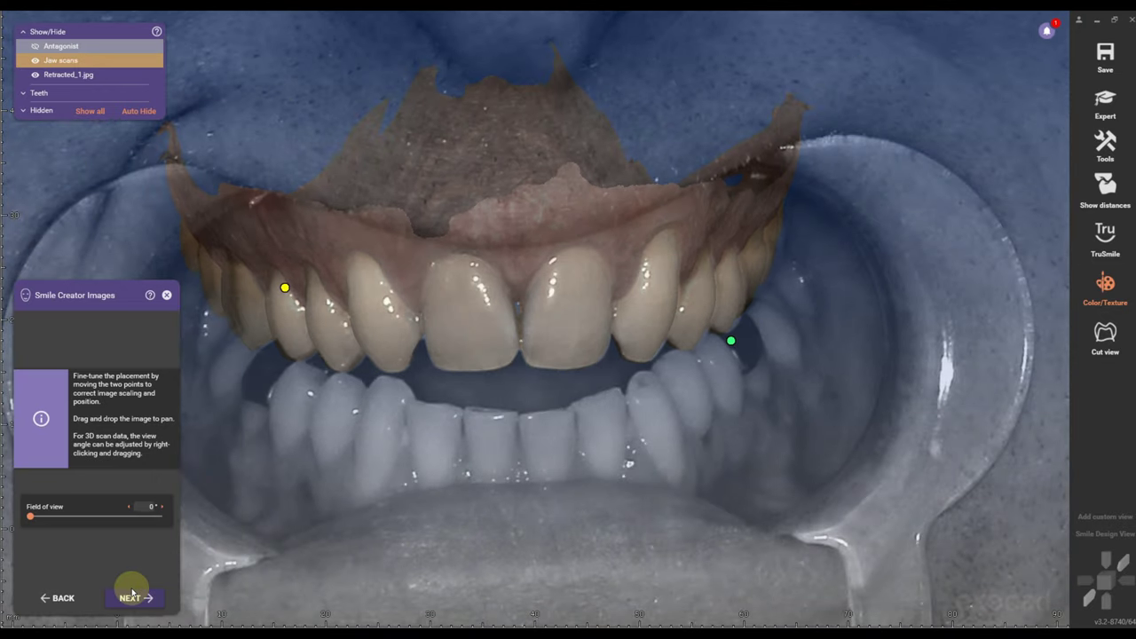
# - Adjust the jaw scan's opacity and load KK_Face_1 as the smile image
pyautogui.click(135, 598)
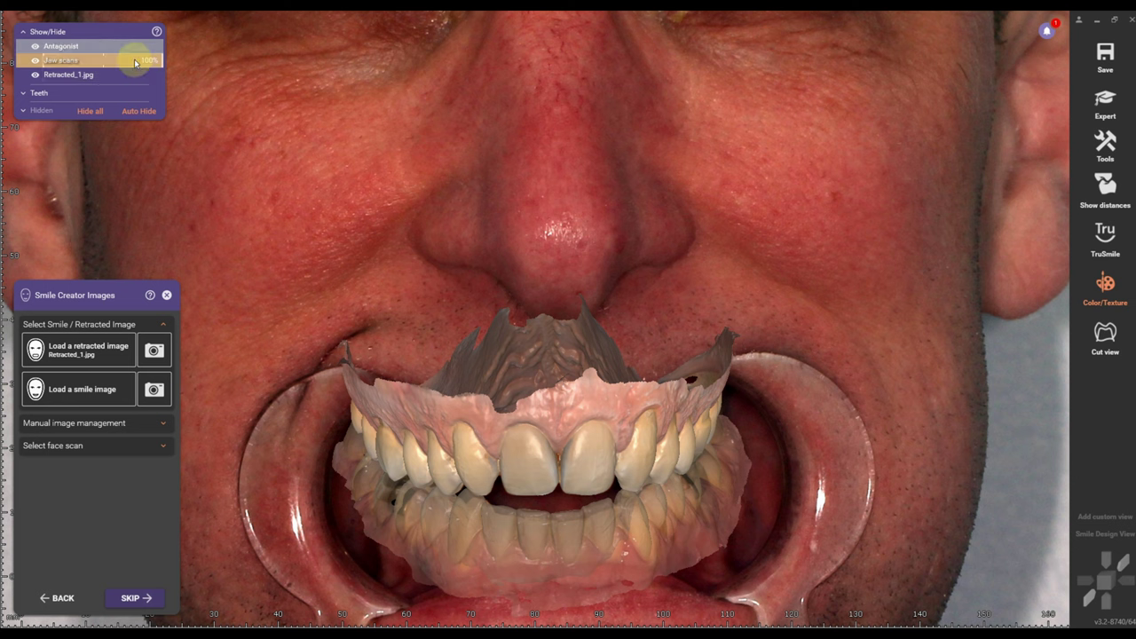
pyautogui.moveTo(133, 59); pyautogui.dragTo(228, 51)
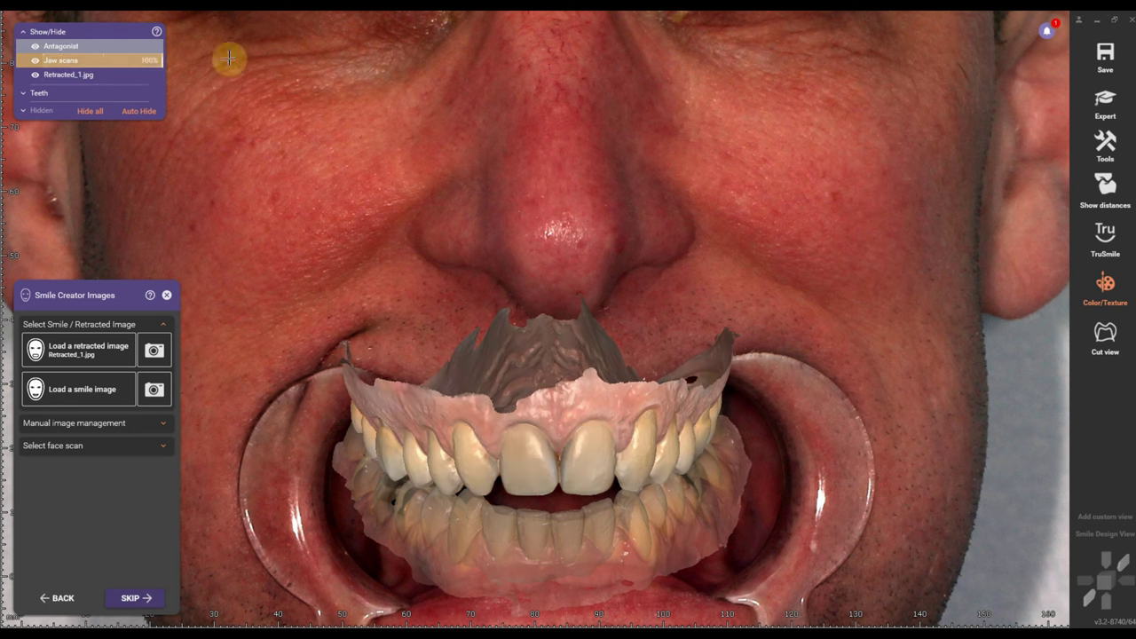
pyautogui.click(82, 388)
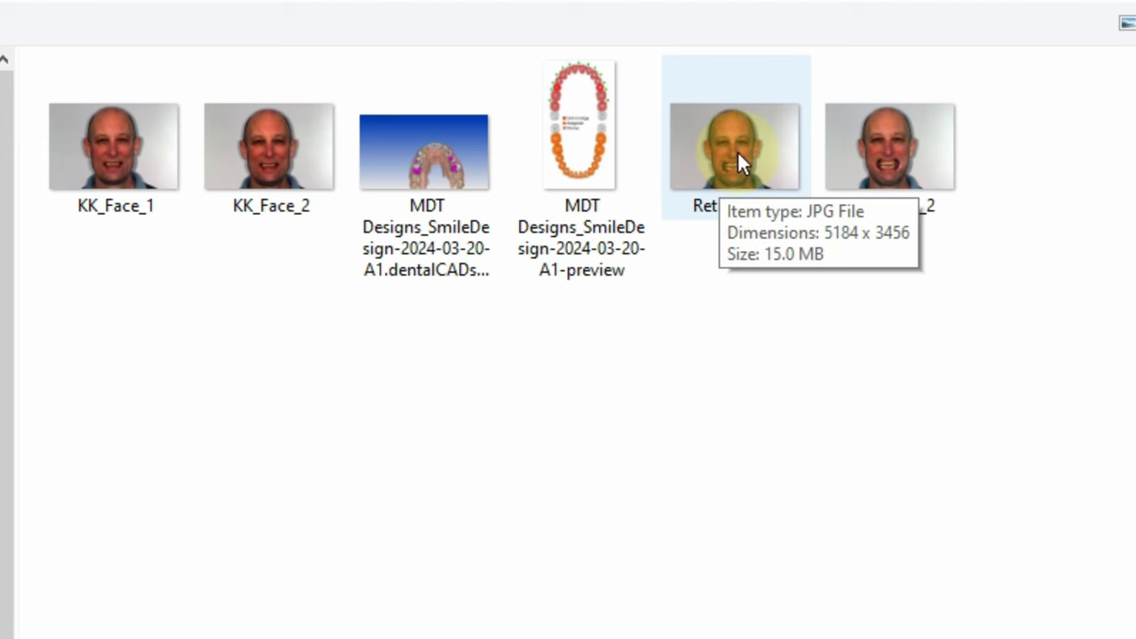
pyautogui.click(106, 157)
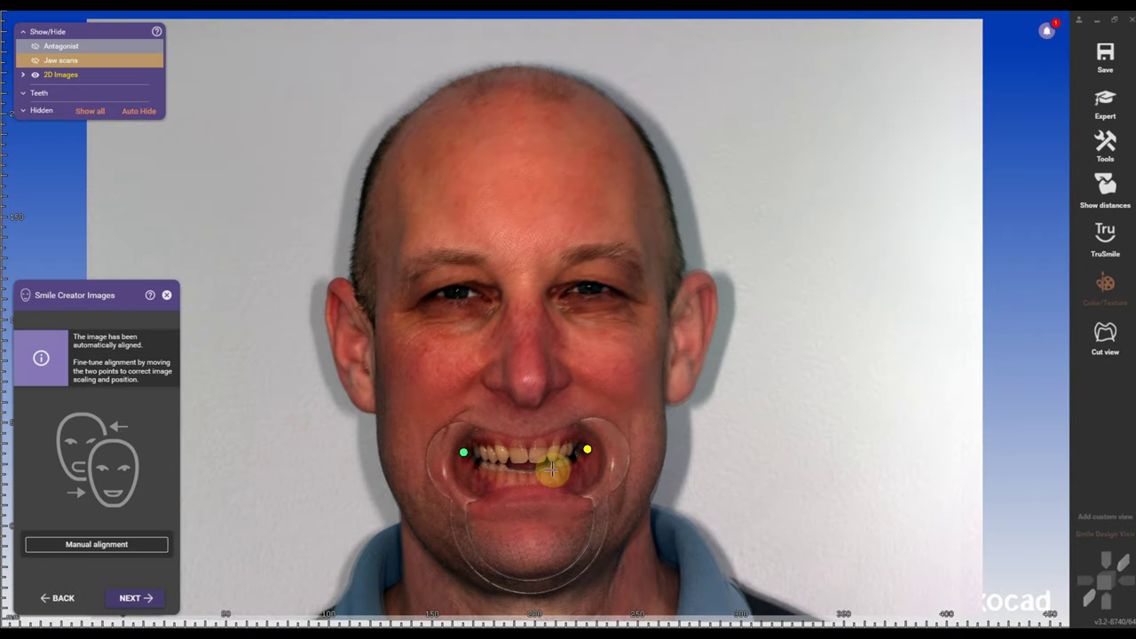
# - Zoom into the mouth to verify the face photo alignment, then proceed to lip detection
pyautogui.scroll(5, 552, 468)
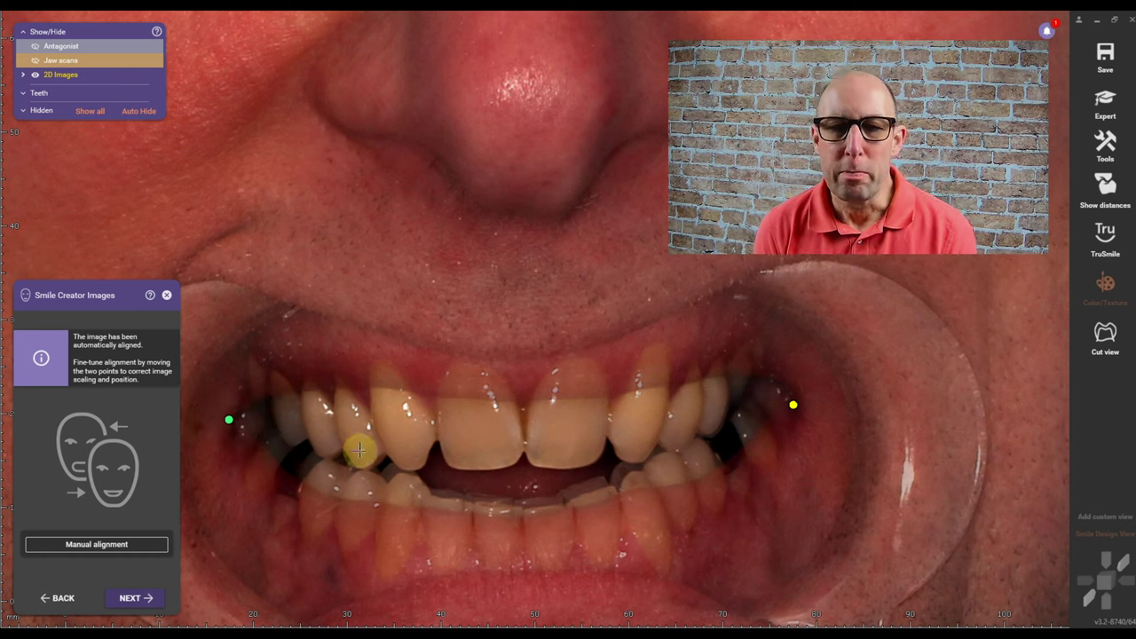
pyautogui.click(131, 598)
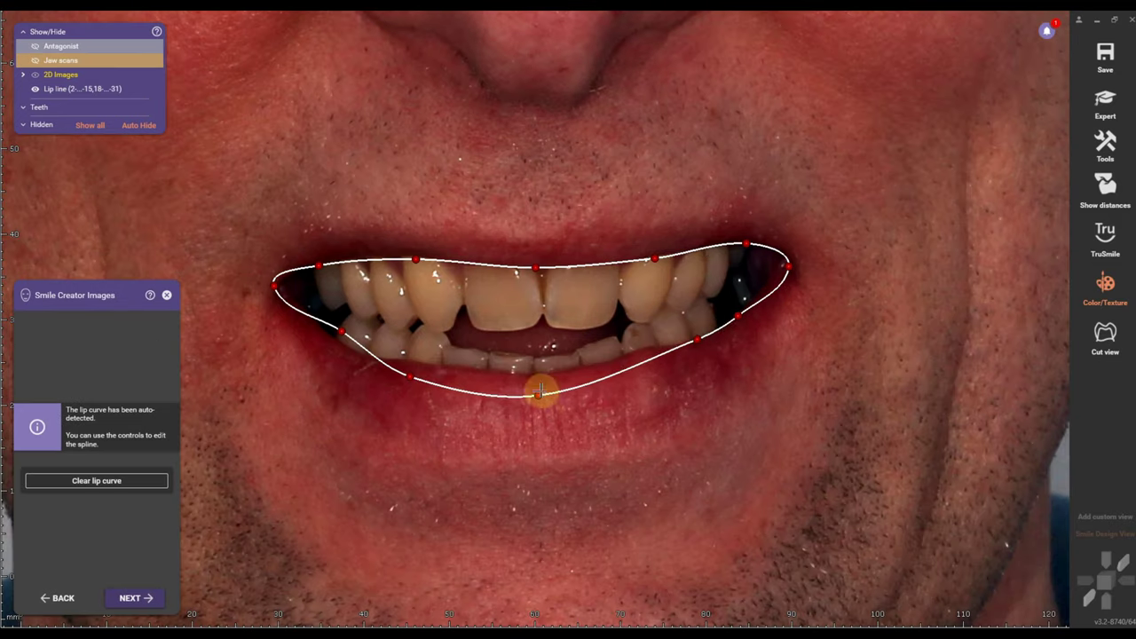
# - Raise the lower lip curve, accept the eye markers, and show the proportion helper lines
pyautogui.moveTo(538, 392); pyautogui.dragTo(536, 372)
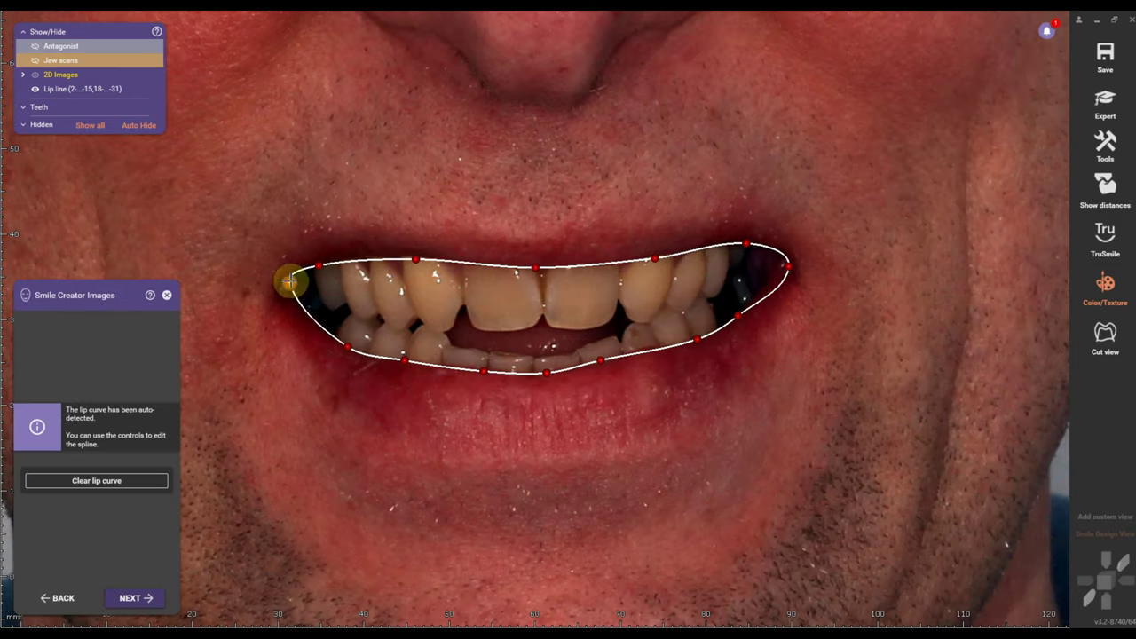
pyautogui.click(136, 598)
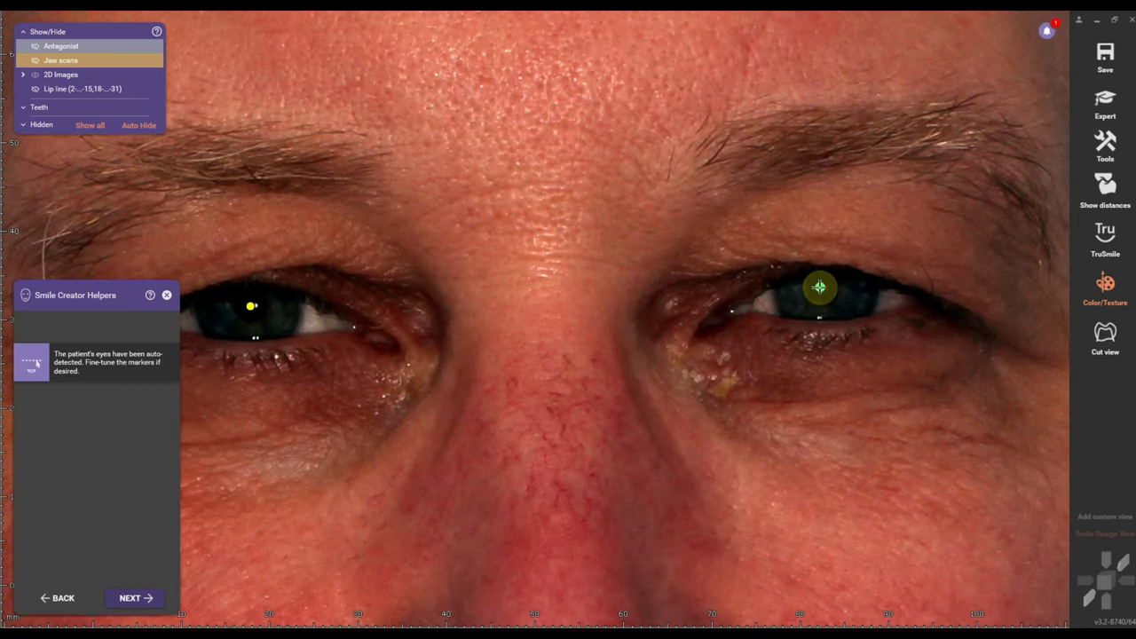
pyautogui.click(125, 604)
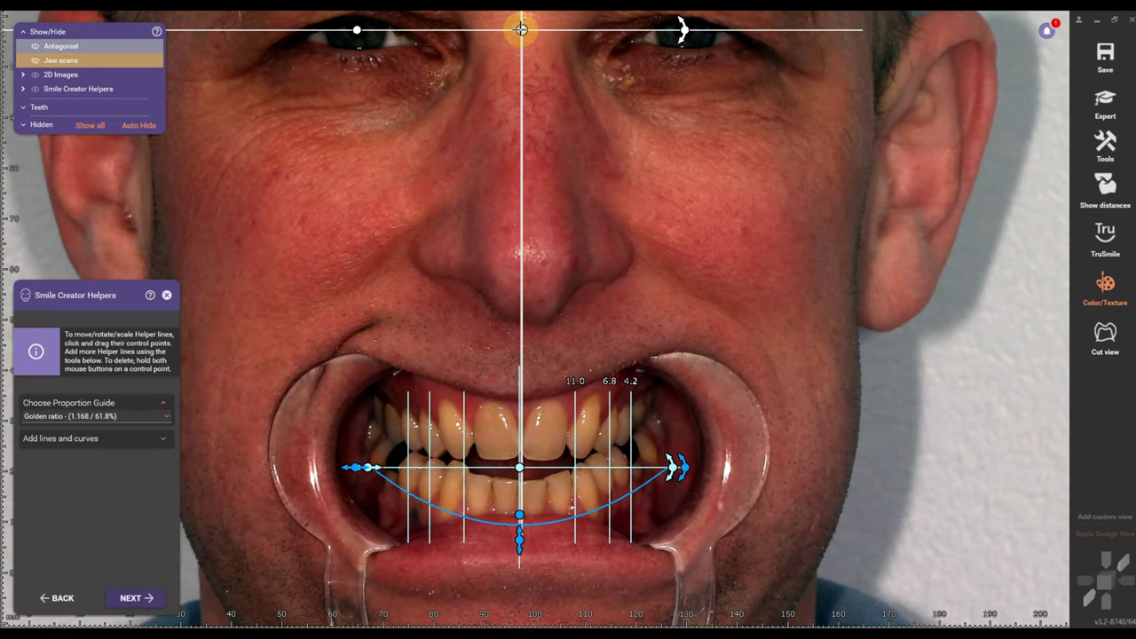
# - Zoom out on the face and scroll through the Choose Proportion Guide dropdown list
pyautogui.scroll(-3, 565, 391)
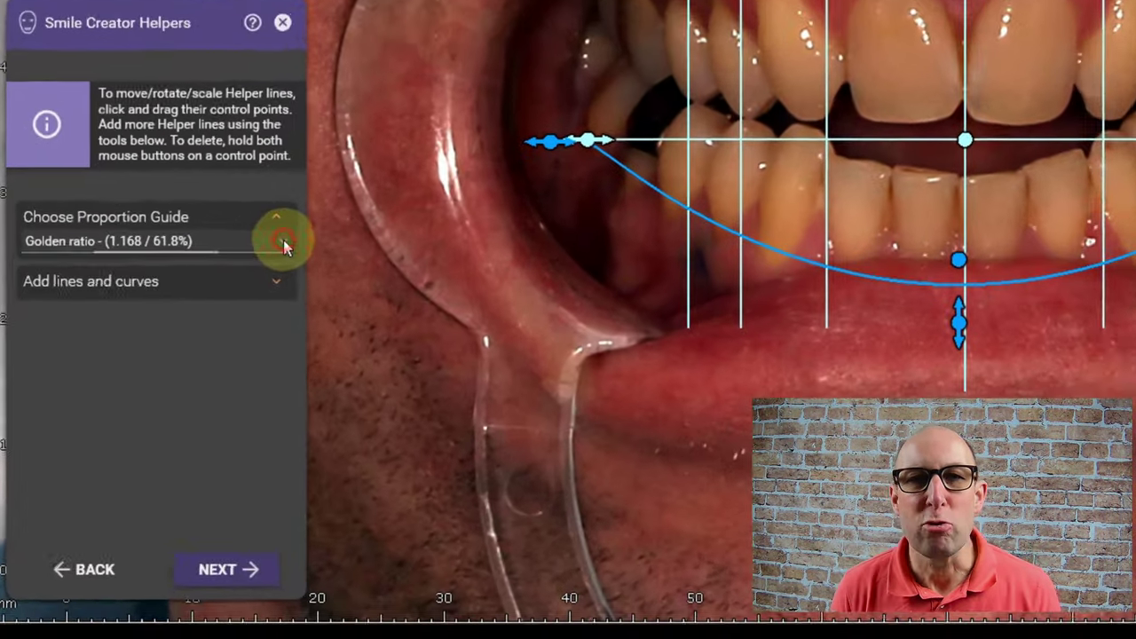
pyautogui.click(196, 374)
pyautogui.scroll(-10, 116, 488)
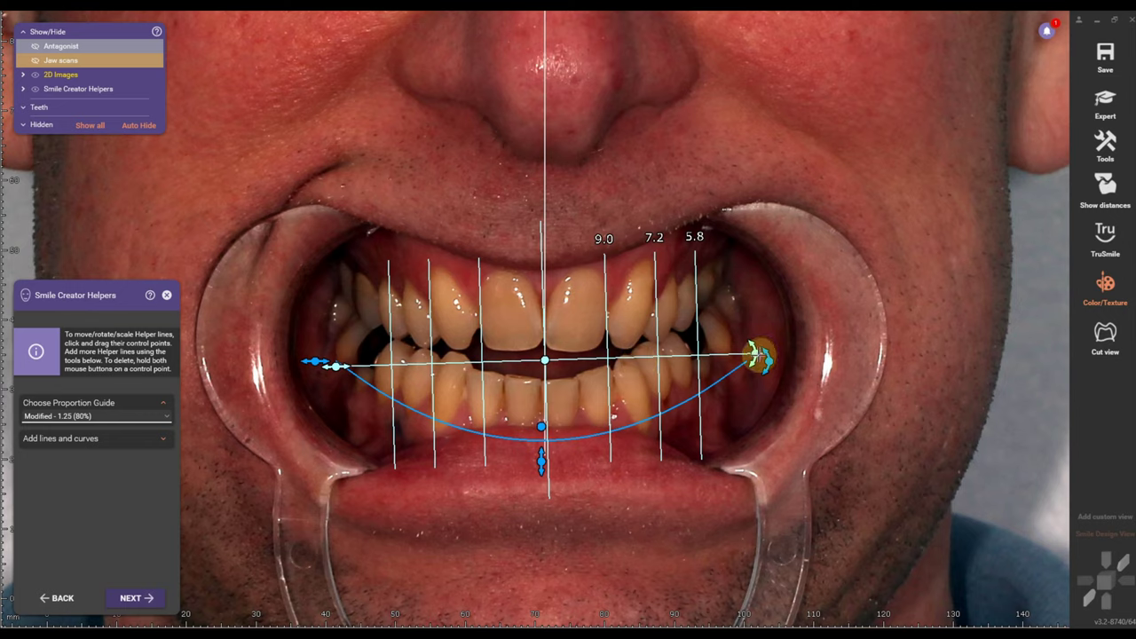
# - Tilt the horizontal helper line so it follows the bite
pyautogui.moveTo(756, 357); pyautogui.dragTo(757, 358)
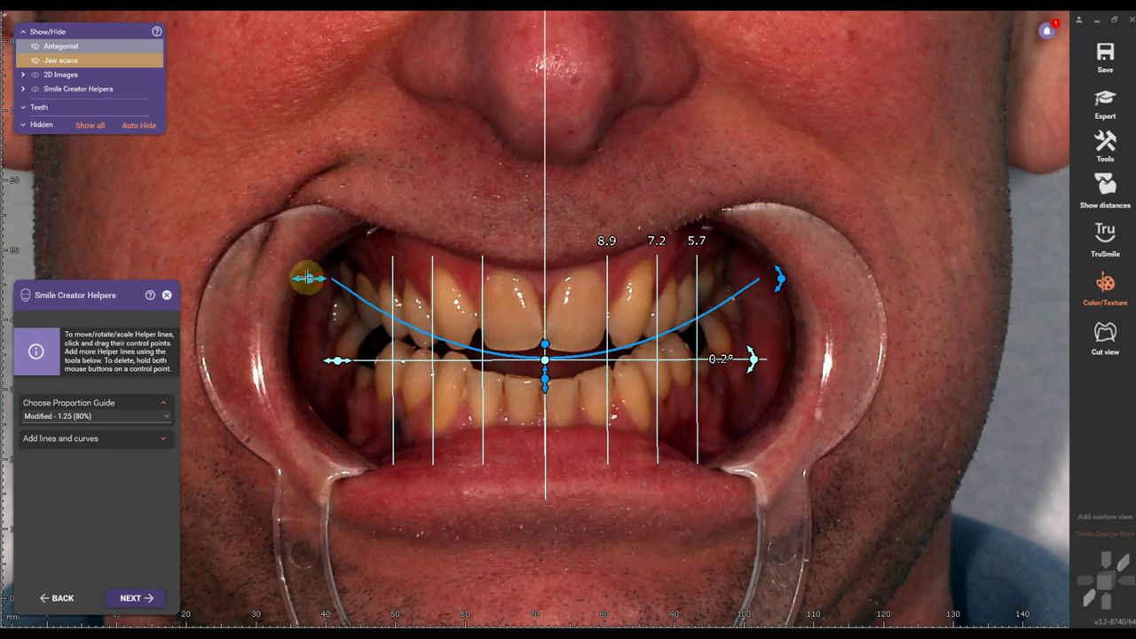
# - Stretch the smile curve to the mouth corners, lower its centre slightly, and advance to modelling
pyautogui.moveTo(306, 278); pyautogui.dragTo(238, 278)
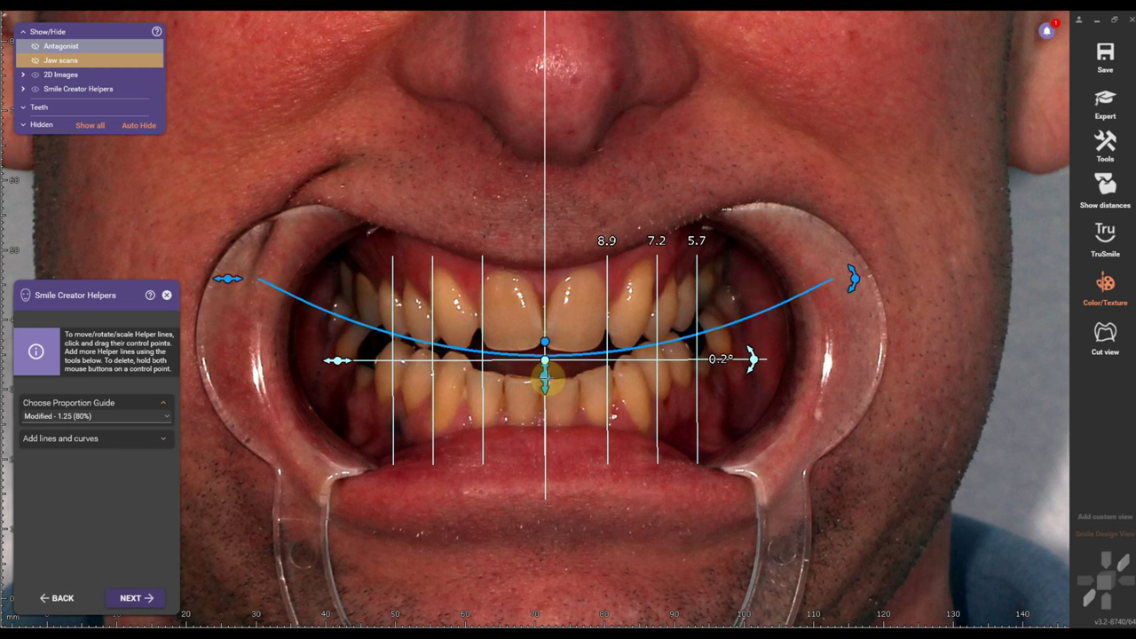
pyautogui.moveTo(545, 378); pyautogui.dragTo(545, 383)
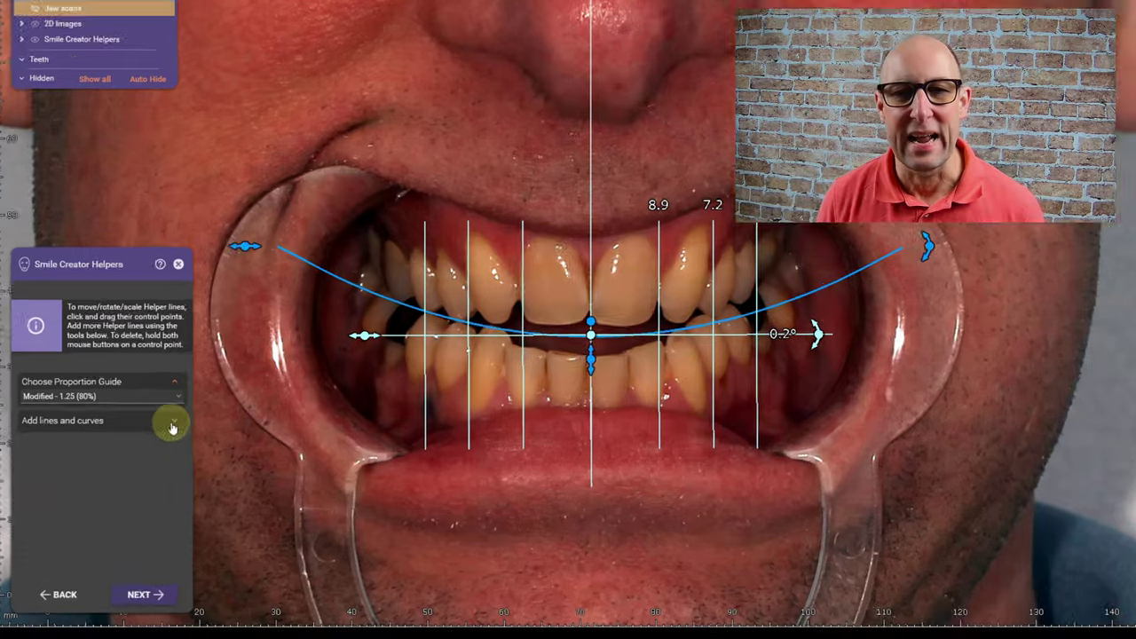
pyautogui.click(162, 439)
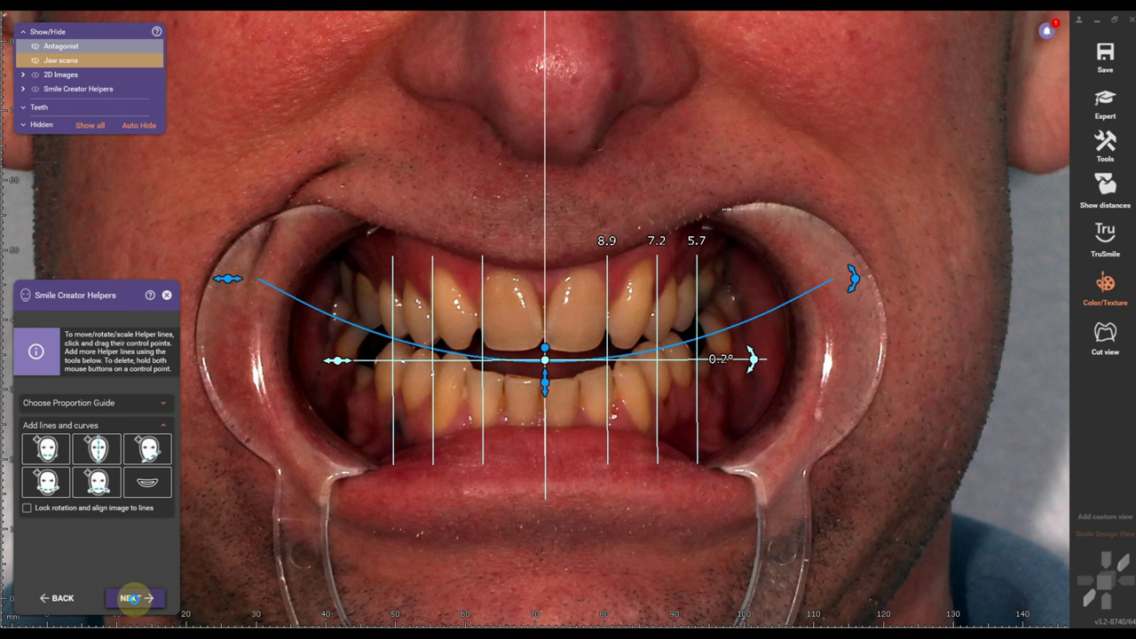
pyautogui.click(132, 599)
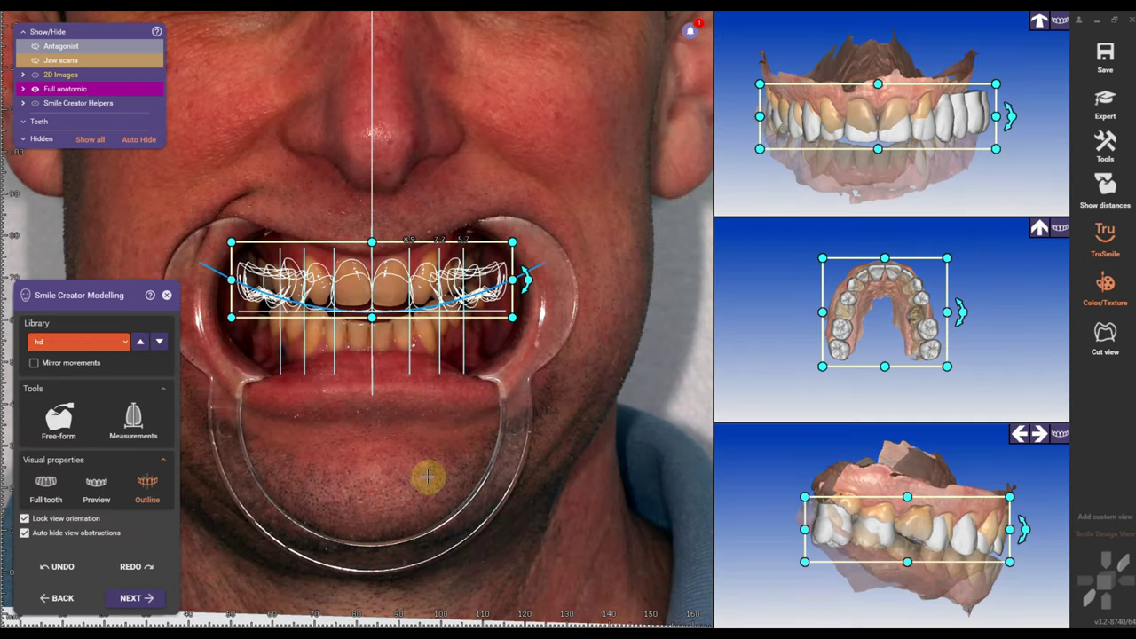
# - Show the proposed teeth as Full tooth and switch the library from hd to psarris
pyautogui.click(52, 488)
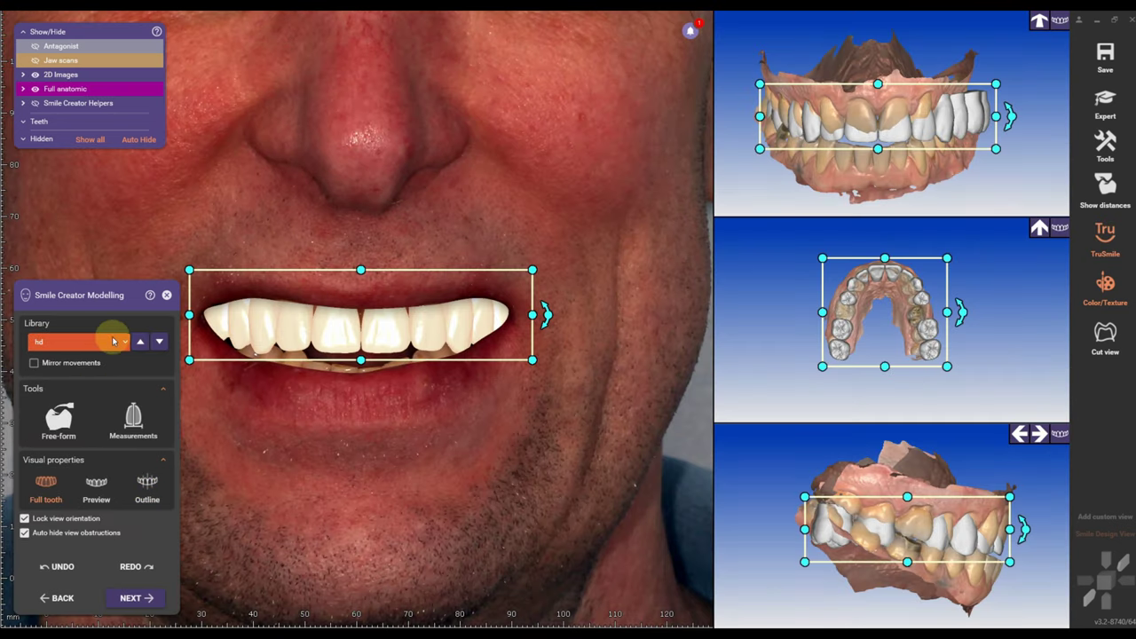
pyautogui.scroll(-3, 312, 263)
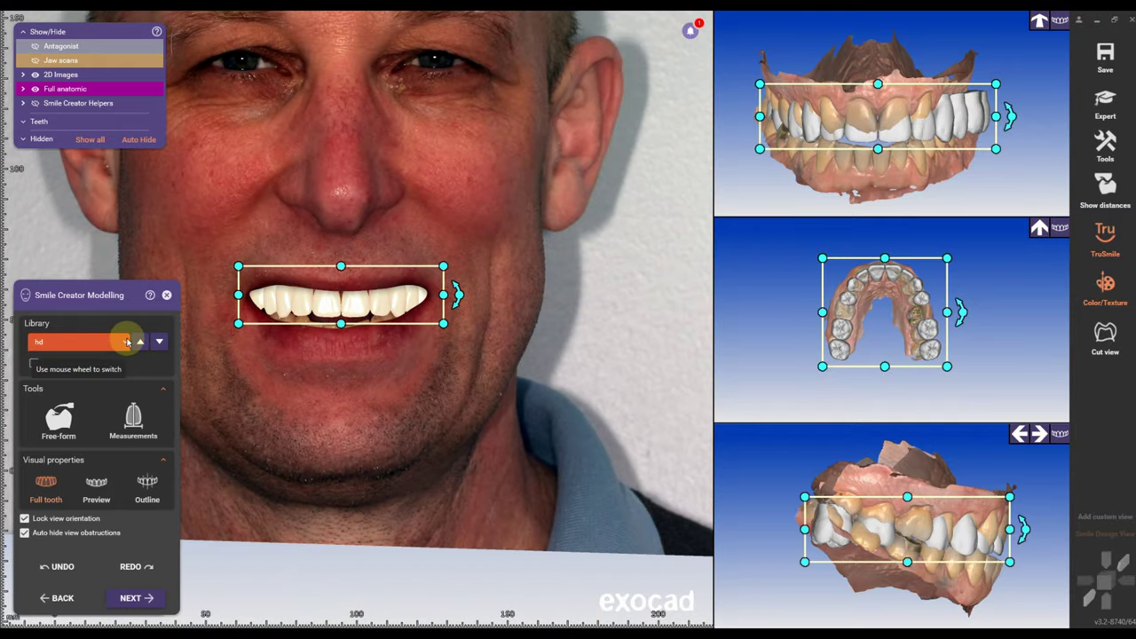
pyautogui.click(127, 342)
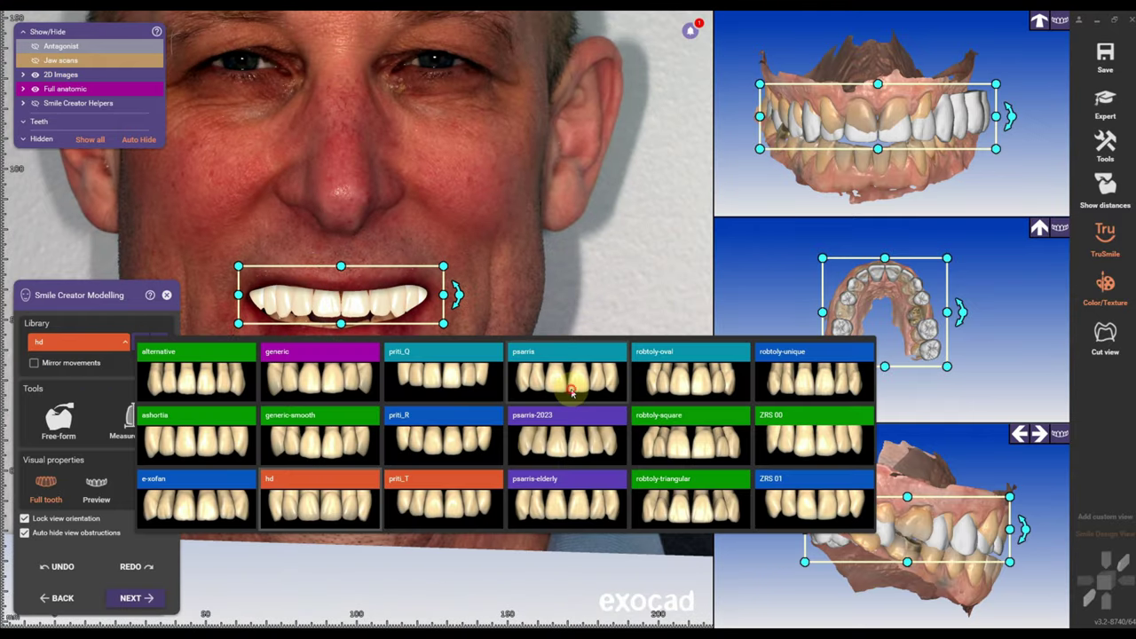
pyautogui.click(571, 388)
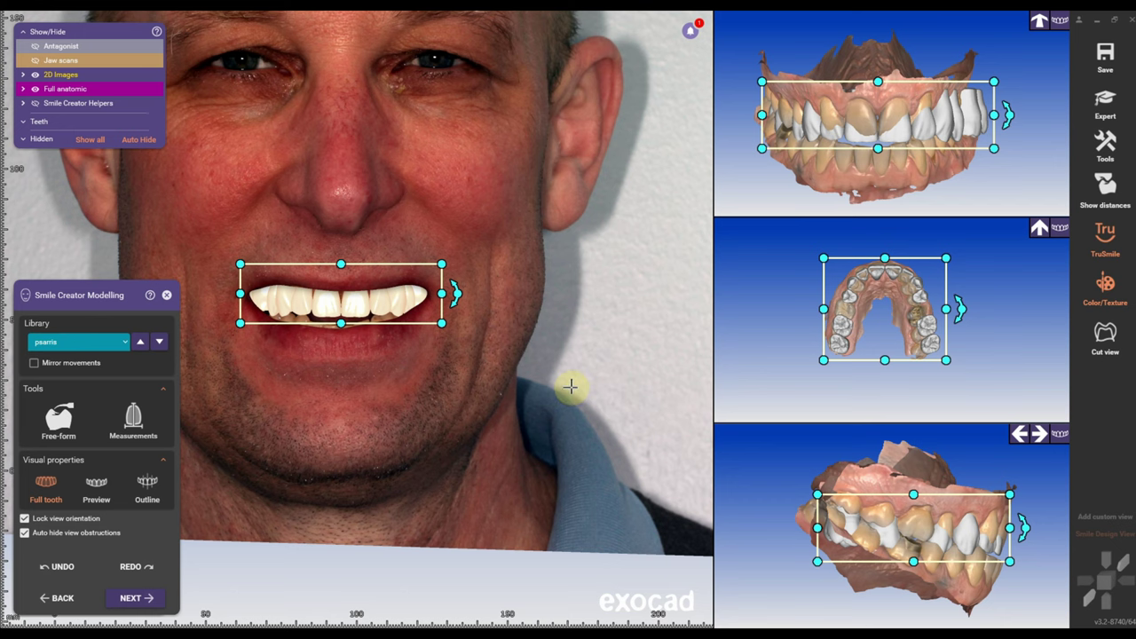
# - Recentre the face photo in the view and bring up the tooth library picker again
pyautogui.scroll(-2, 404, 297)
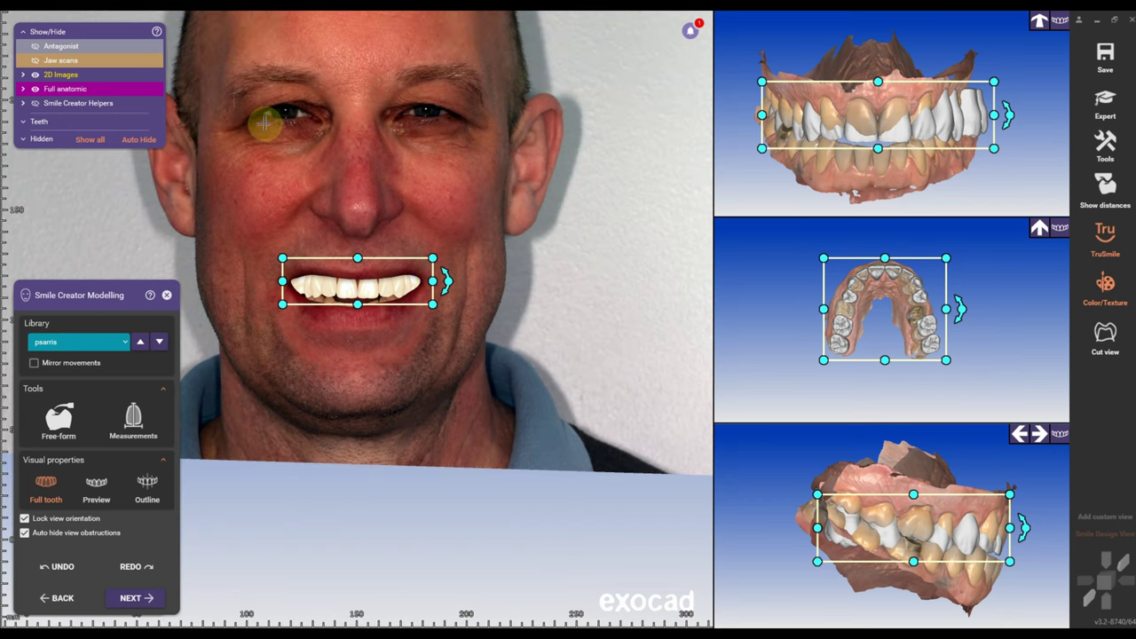
pyautogui.scroll(-1, 264, 124)
pyautogui.moveTo(358, 180); pyautogui.dragTo(426, 307, button='right')
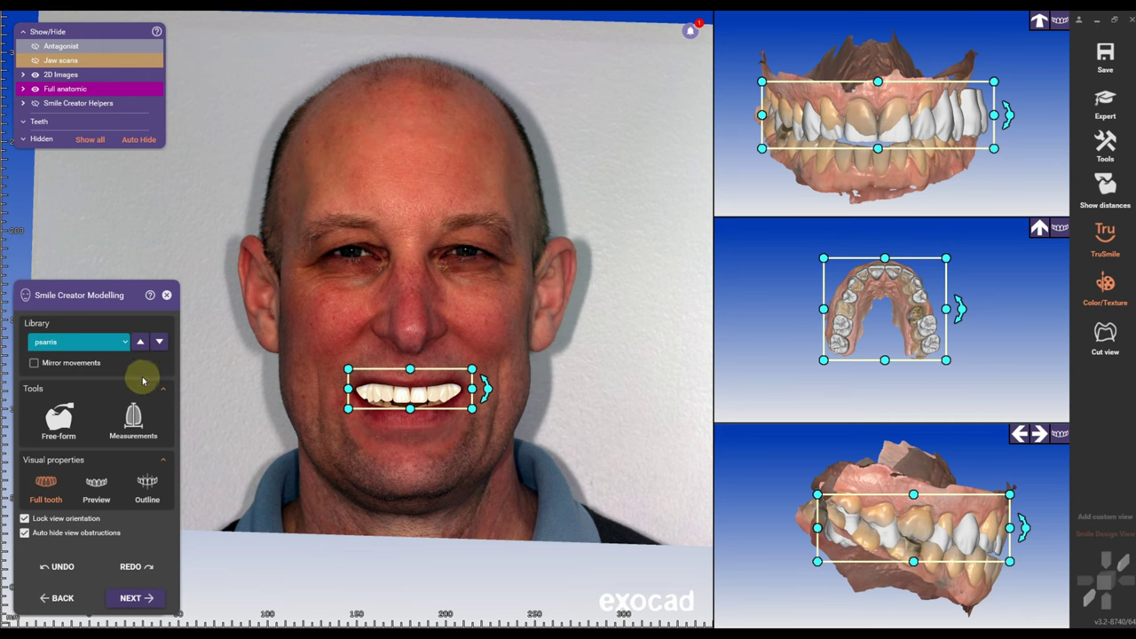
pyautogui.click(125, 343)
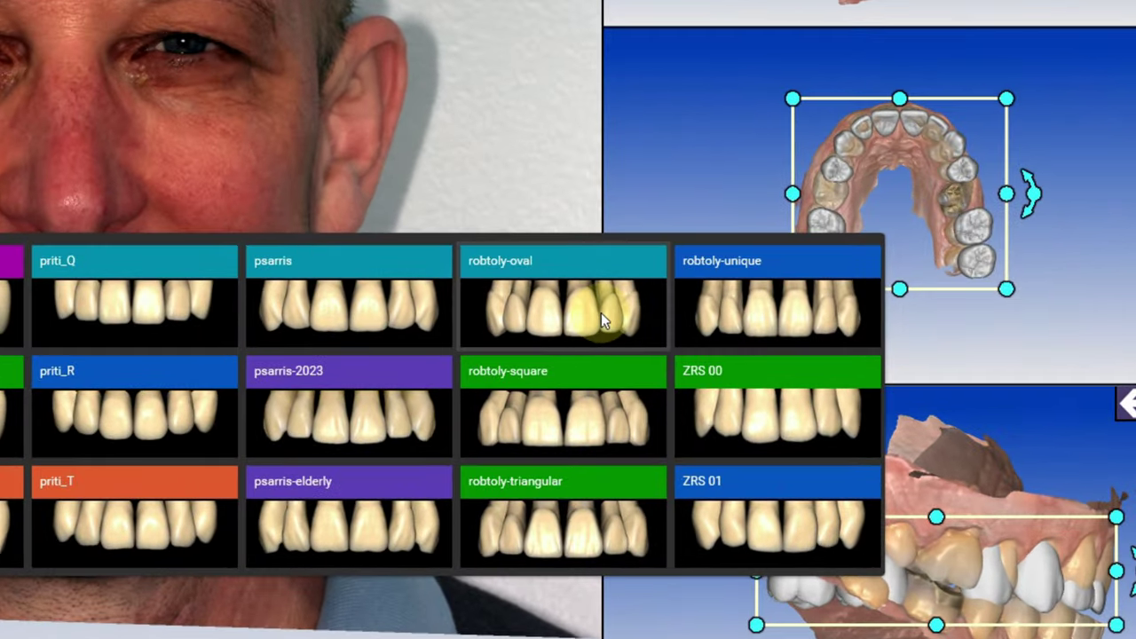
# - Apply the robtoly-oval library and rotate the tooth setup level in the side view
pyautogui.click(601, 312)
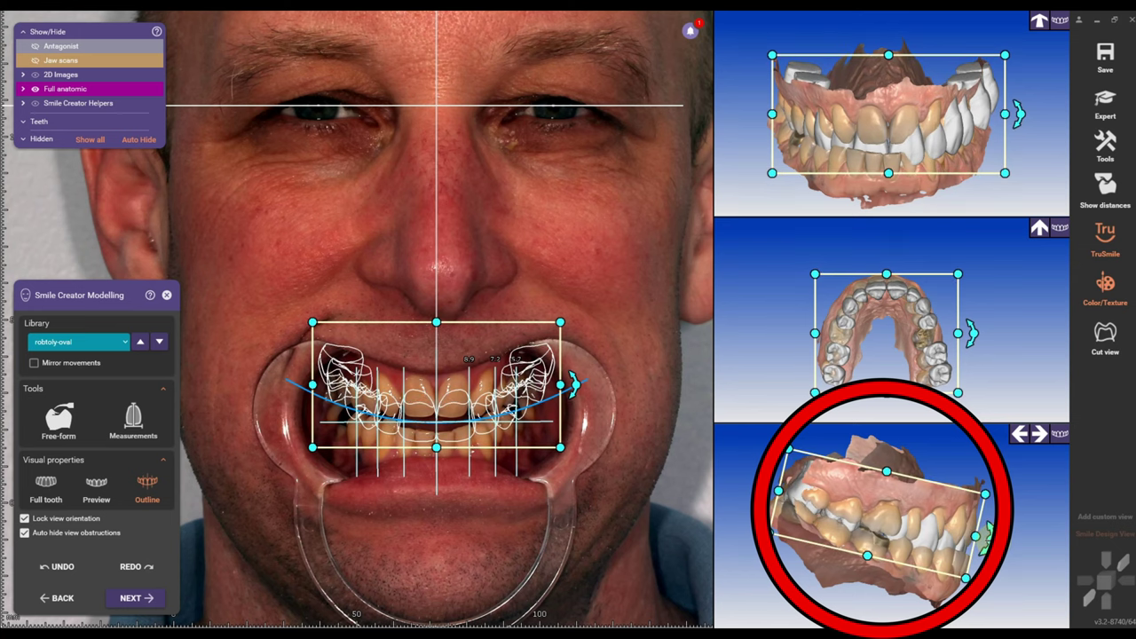
pyautogui.moveTo(982, 534)
pyautogui.mouseDown()
pyautogui.moveTo(941, 541)
pyautogui.moveTo(938, 526)
pyautogui.mouseUp()
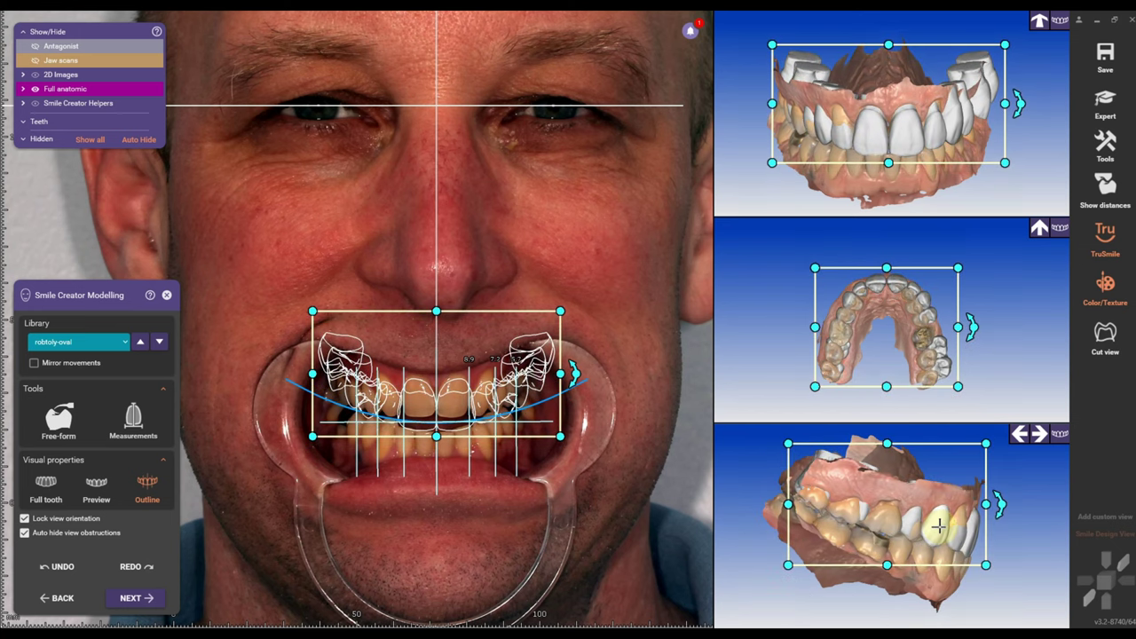
pyautogui.moveTo(1001, 504); pyautogui.dragTo(999, 505)
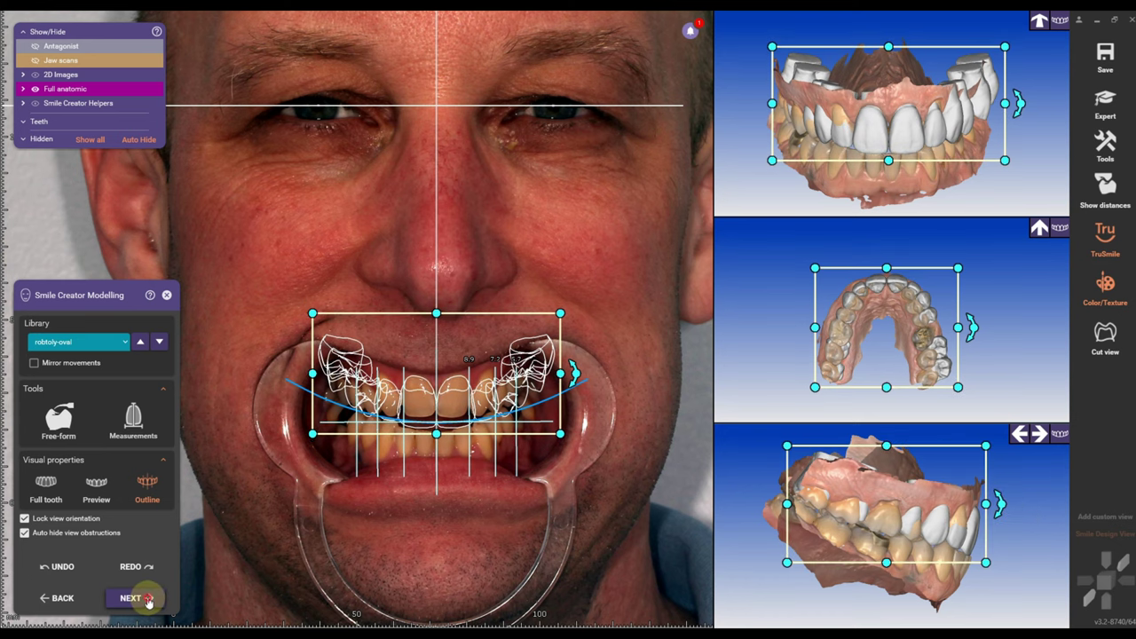
# - Compare the previous and new smiles in the preview, then continue past the report
pyautogui.click(133, 599)
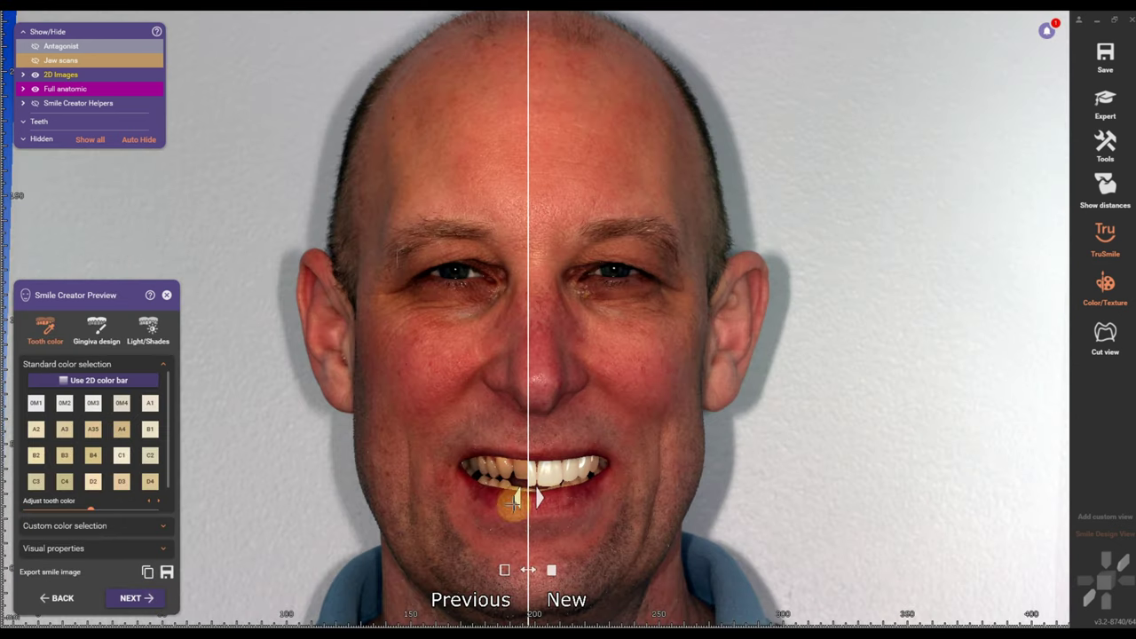
pyautogui.moveTo(517, 499)
pyautogui.mouseDown()
pyautogui.moveTo(395, 497)
pyautogui.moveTo(512, 496)
pyautogui.mouseUp()
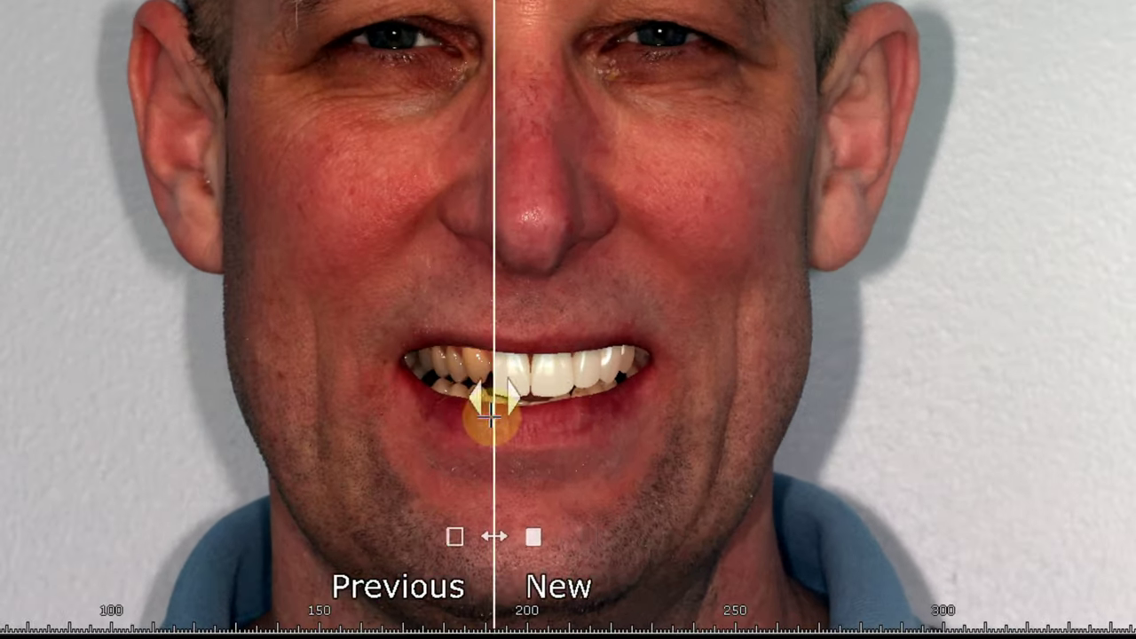
pyautogui.moveTo(490, 414); pyautogui.dragTo(338, 441)
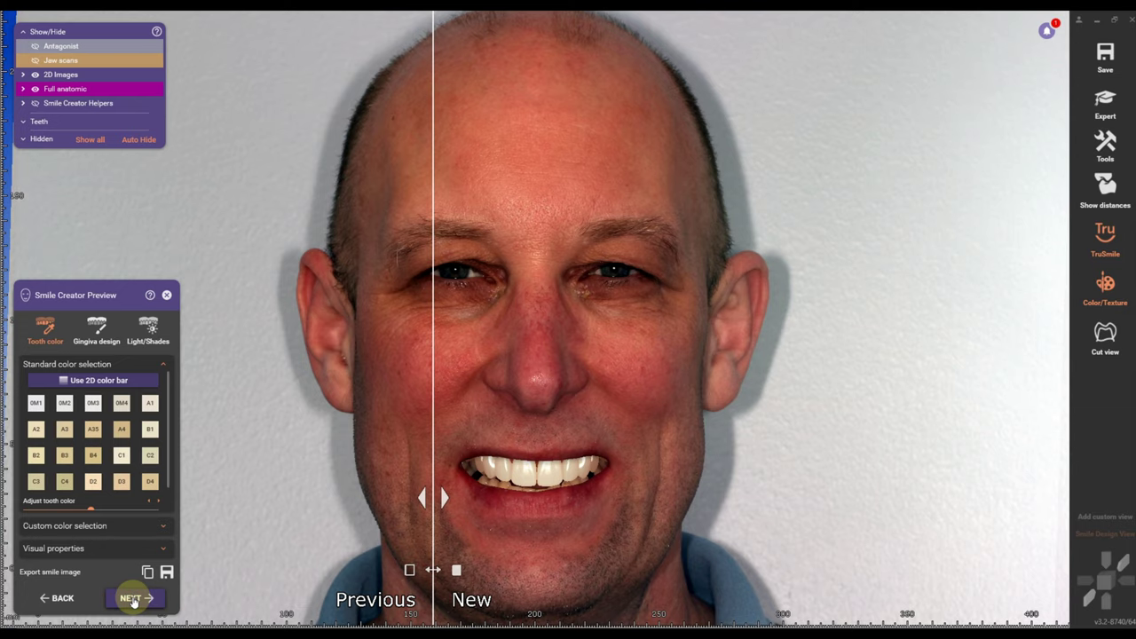
pyautogui.click(131, 598)
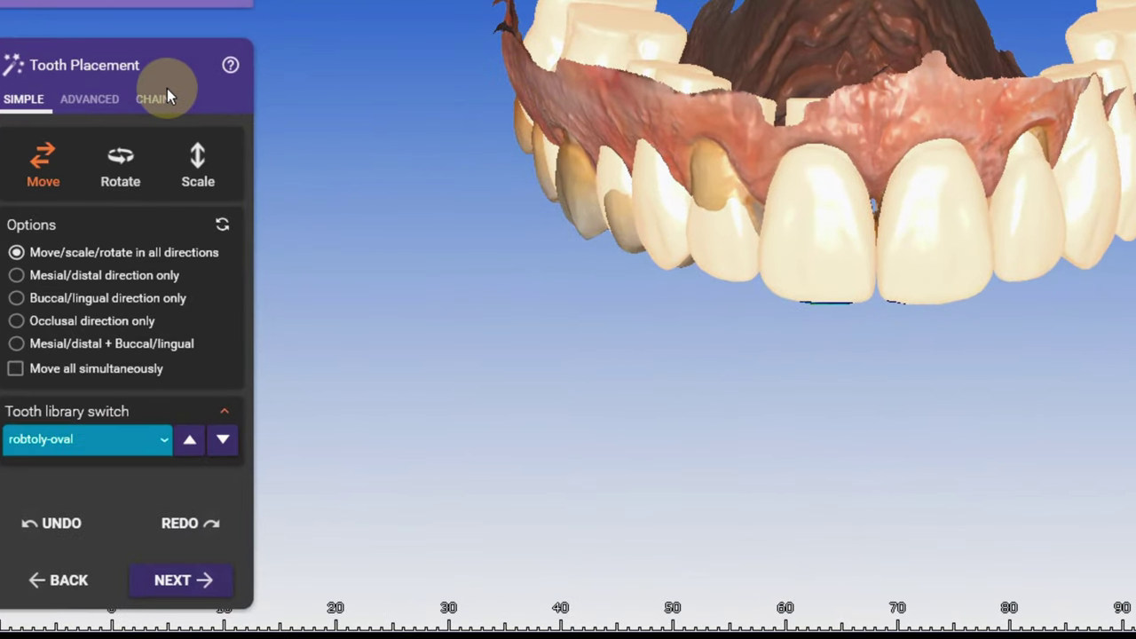
# - In CHAIN mode, slide and rotate the tooth chain down over the upper arch
pyautogui.click(165, 105)
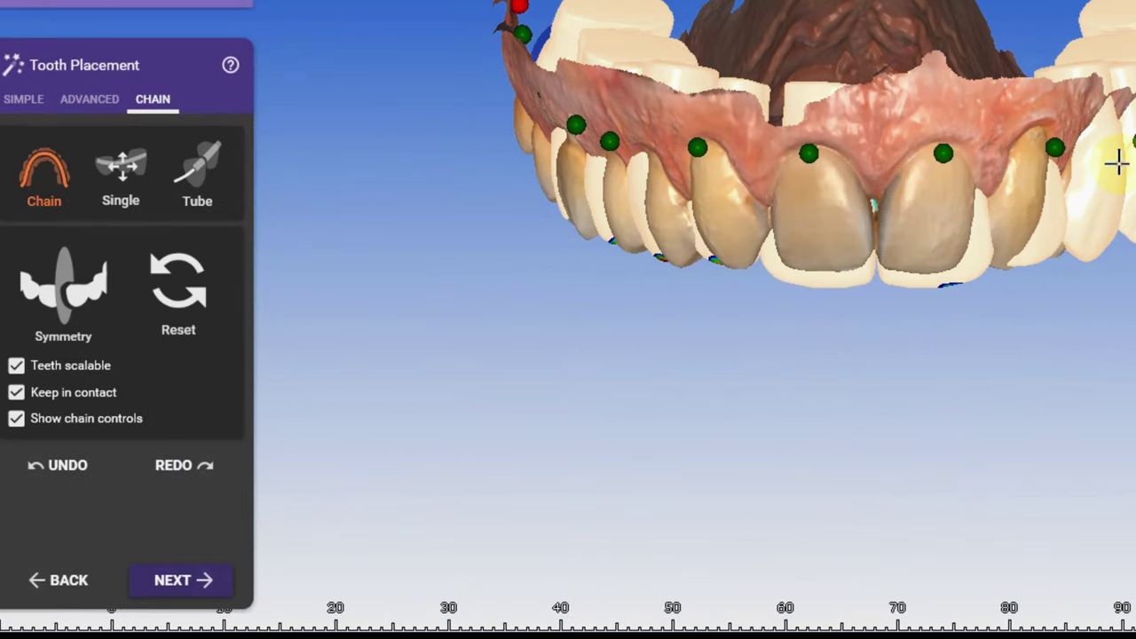
pyautogui.moveTo(1115, 164); pyautogui.dragTo(940, 237, button='right')
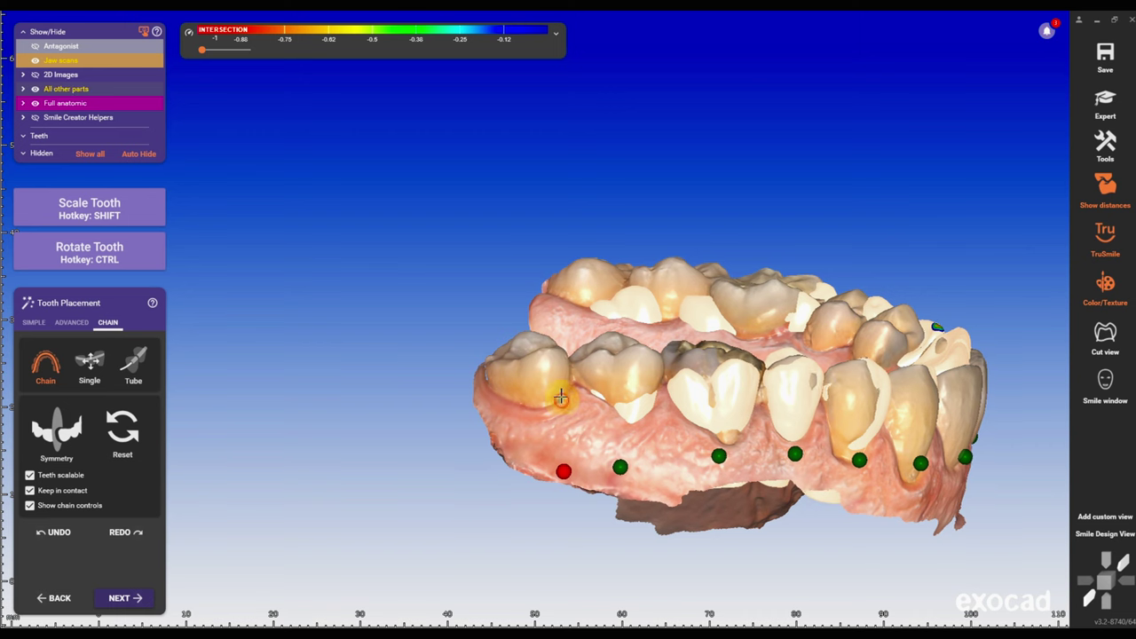
pyautogui.moveTo(560, 396); pyautogui.dragTo(563, 372, button='right')
pyautogui.scroll(5, 498, 231)
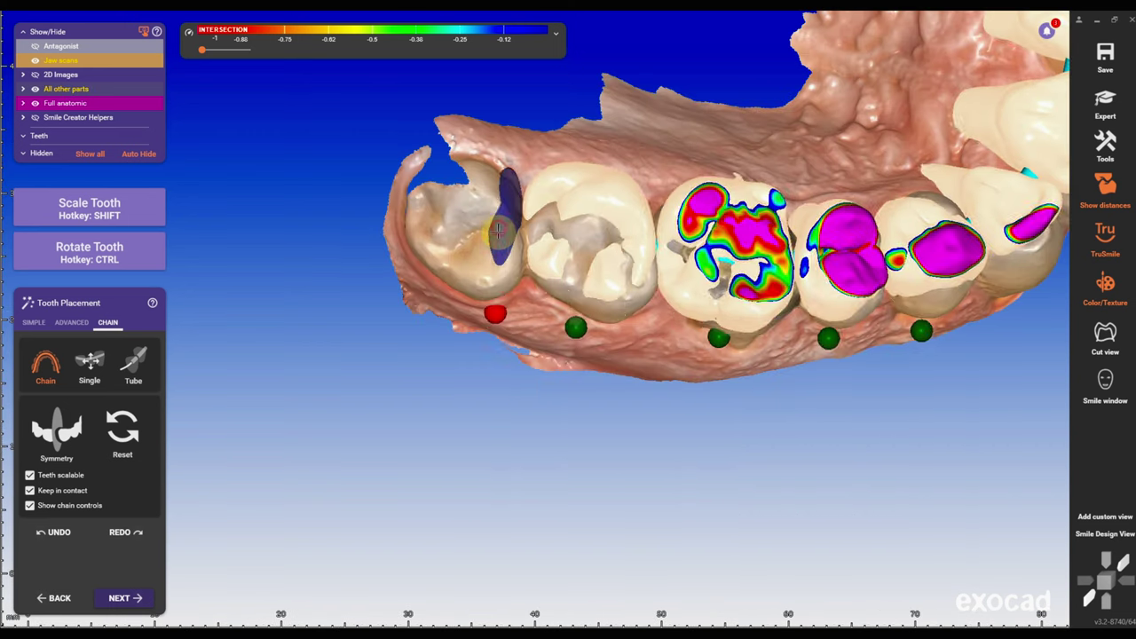
pyautogui.moveTo(499, 231); pyautogui.dragTo(498, 239)
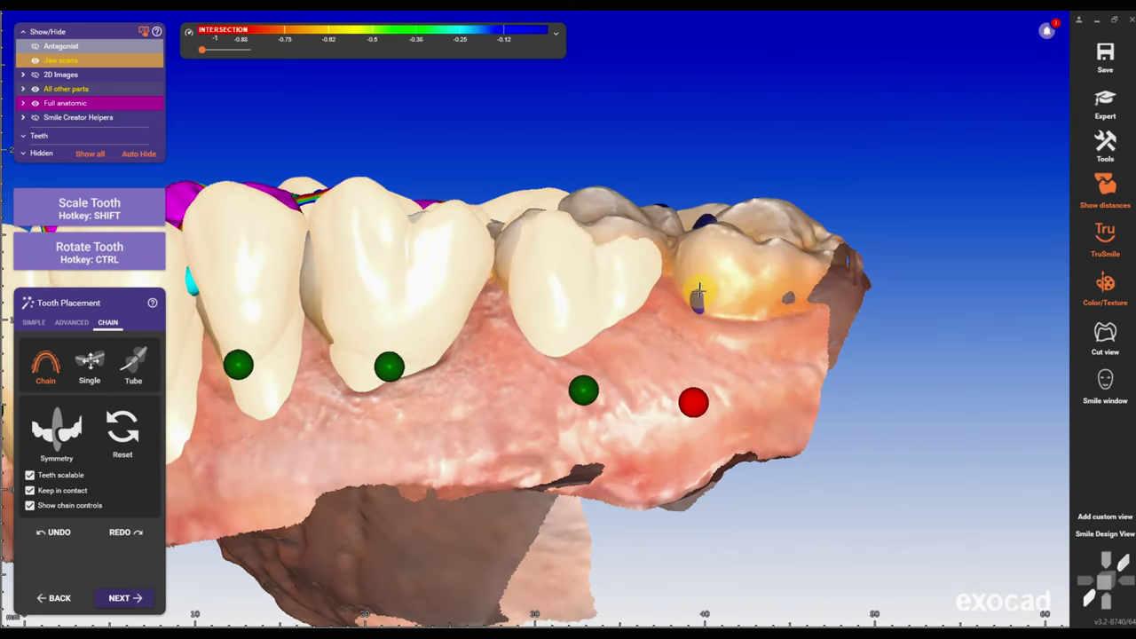
pyautogui.moveTo(701, 277); pyautogui.dragTo(710, 269)
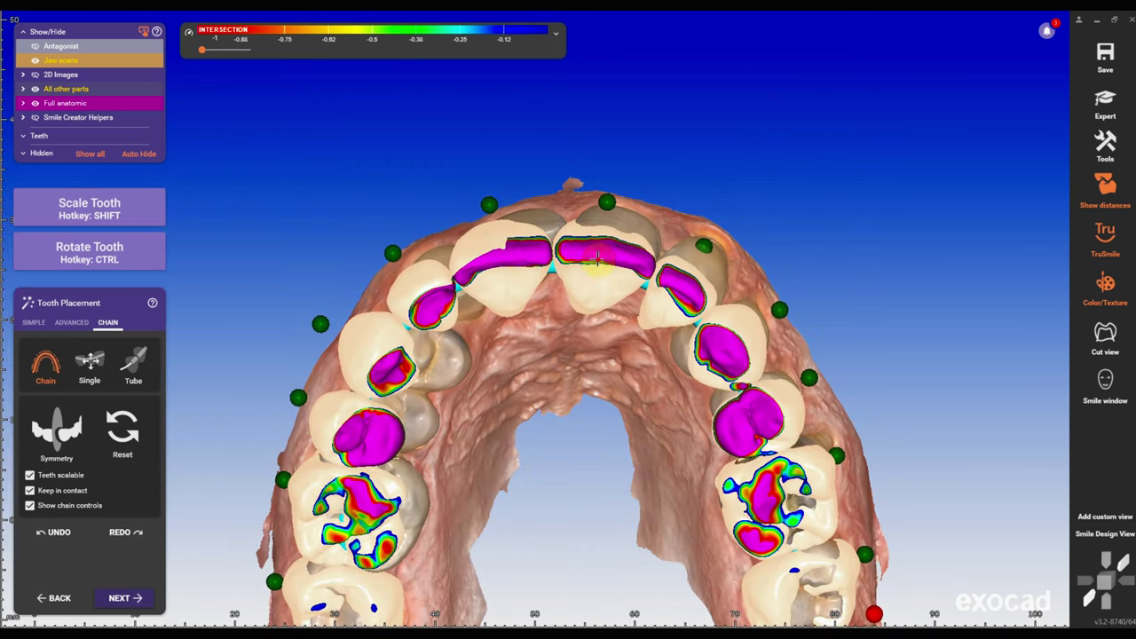
pyautogui.moveTo(598, 257); pyautogui.dragTo(636, 257)
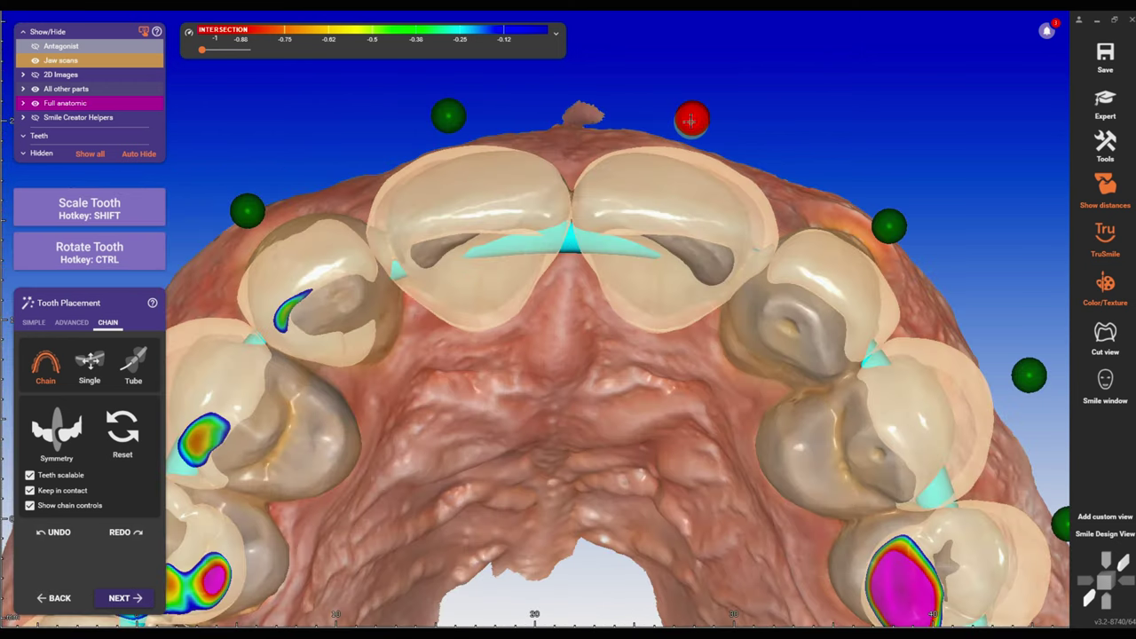
# - Narrow the right central incisor and shift the left and right teeth along the arch
pyautogui.click(378, 239)
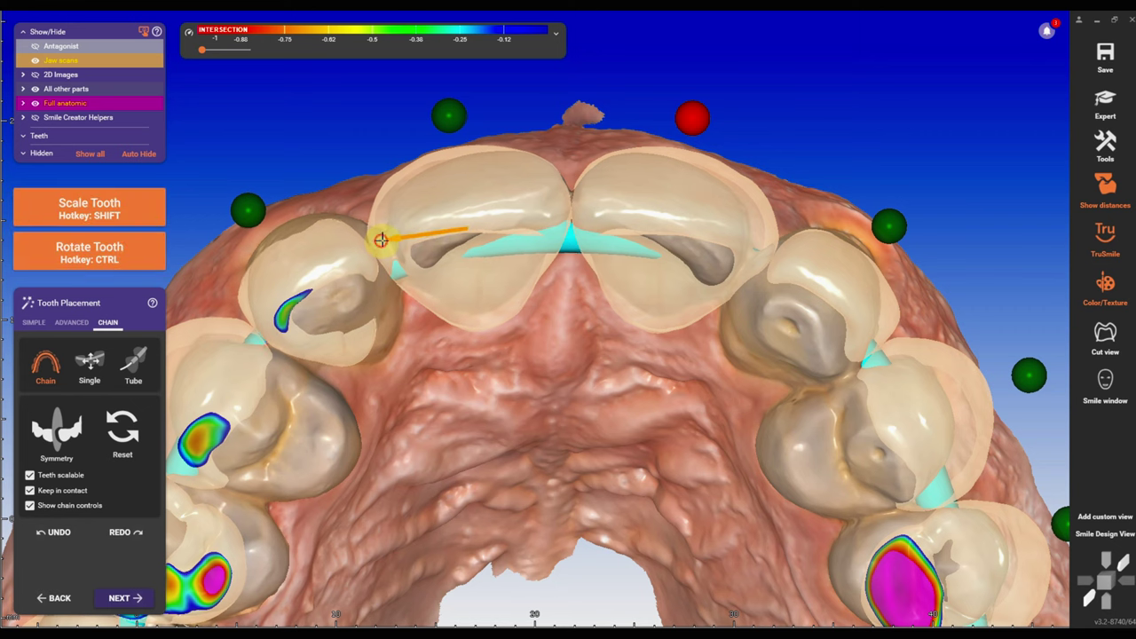
pyautogui.moveTo(380, 240); pyautogui.dragTo(393, 235)
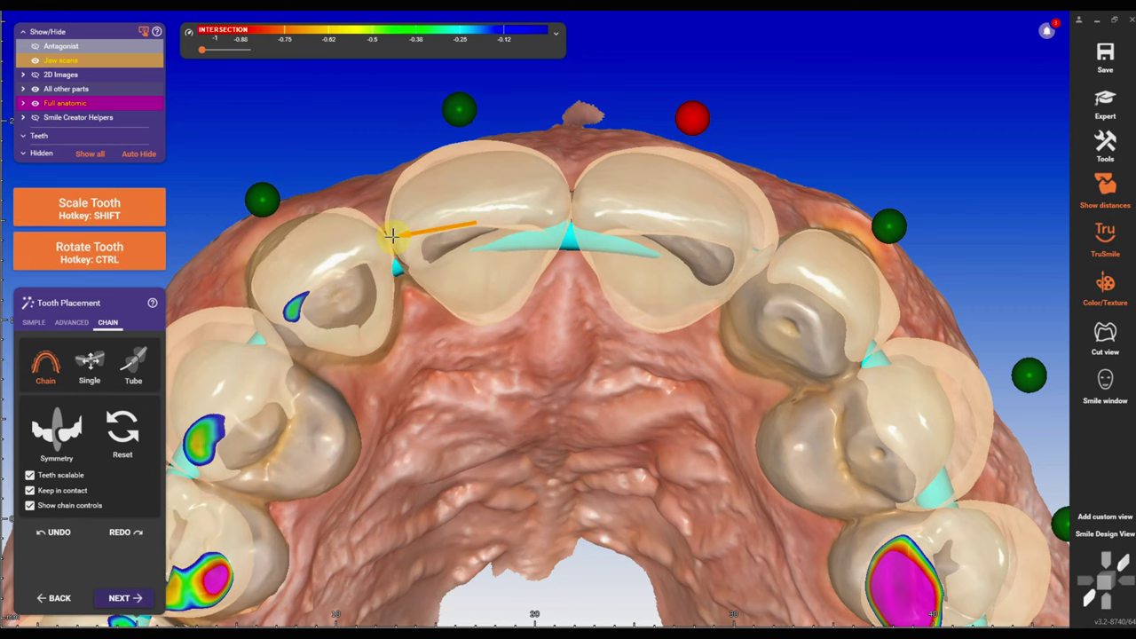
pyautogui.click(837, 246)
pyautogui.moveTo(837, 245); pyautogui.dragTo(748, 246)
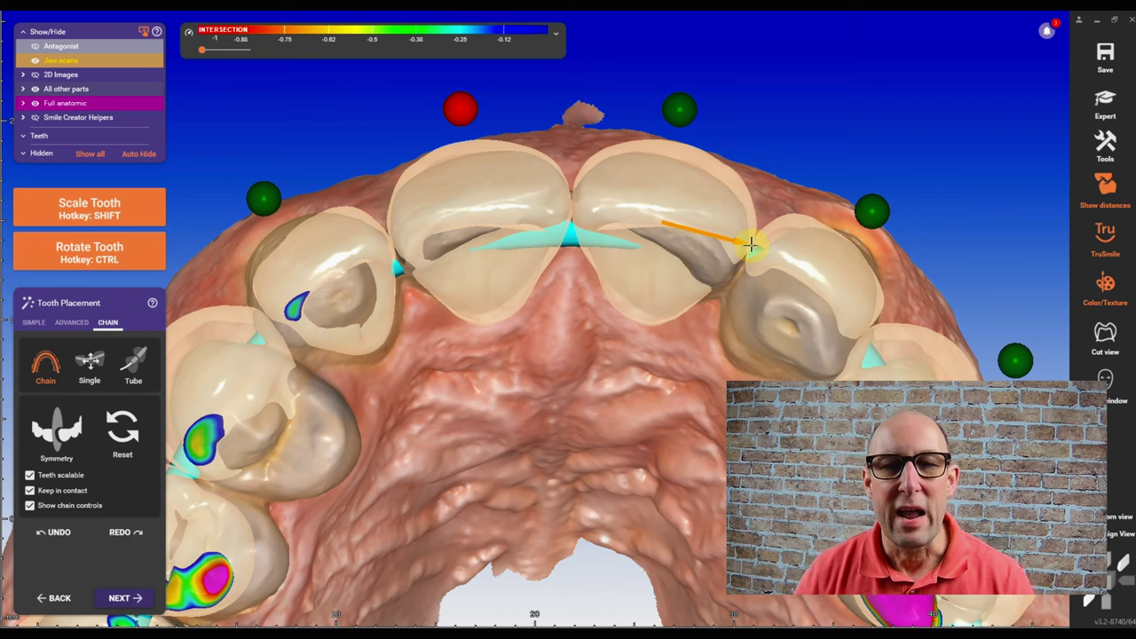
pyautogui.moveTo(755, 243); pyautogui.dragTo(550, 228, button='right')
pyautogui.moveTo(550, 228); pyautogui.dragTo(535, 232)
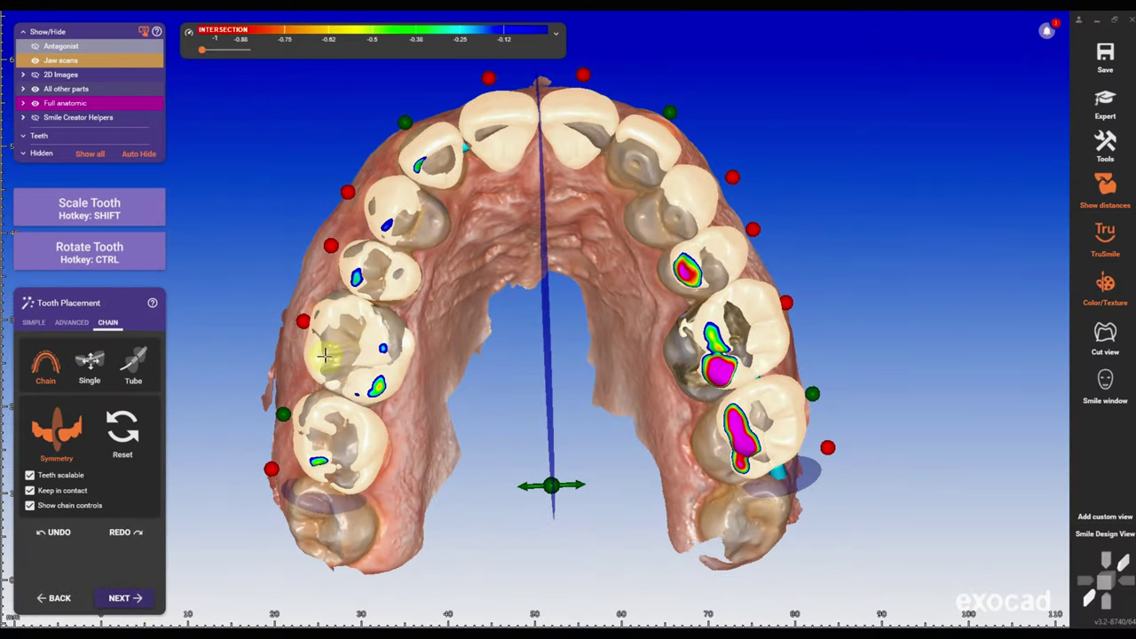
pyautogui.moveTo(797, 480); pyautogui.dragTo(781, 486)
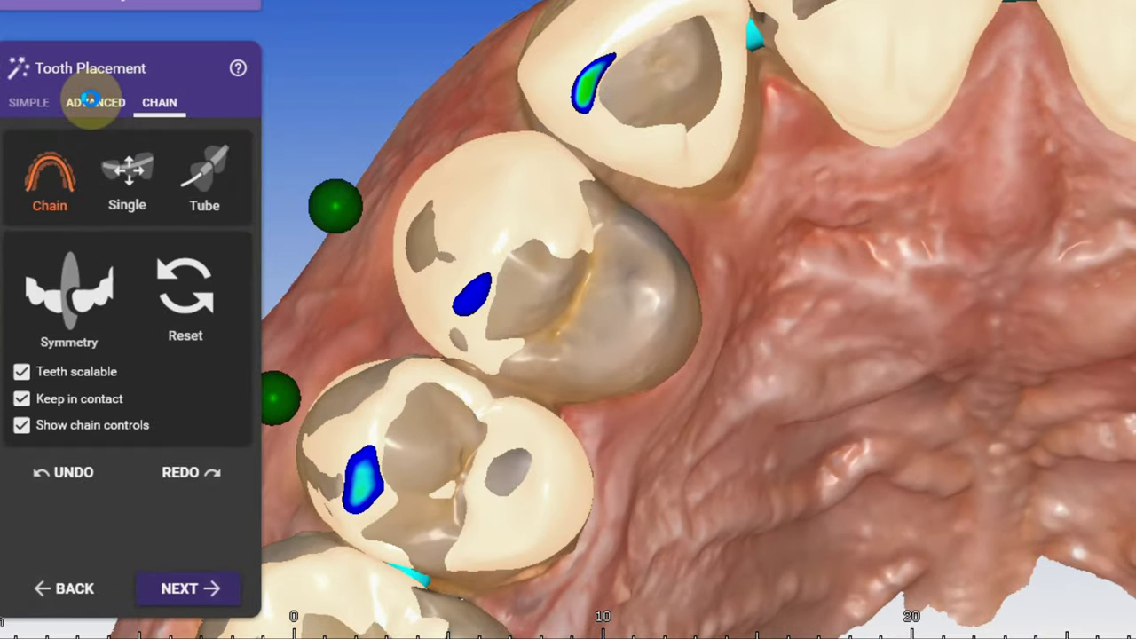
# - Choose an ADVANCED morph mode and overlay the designed teeth on the smile photo
pyautogui.click(92, 101)
pyautogui.click(126, 219)
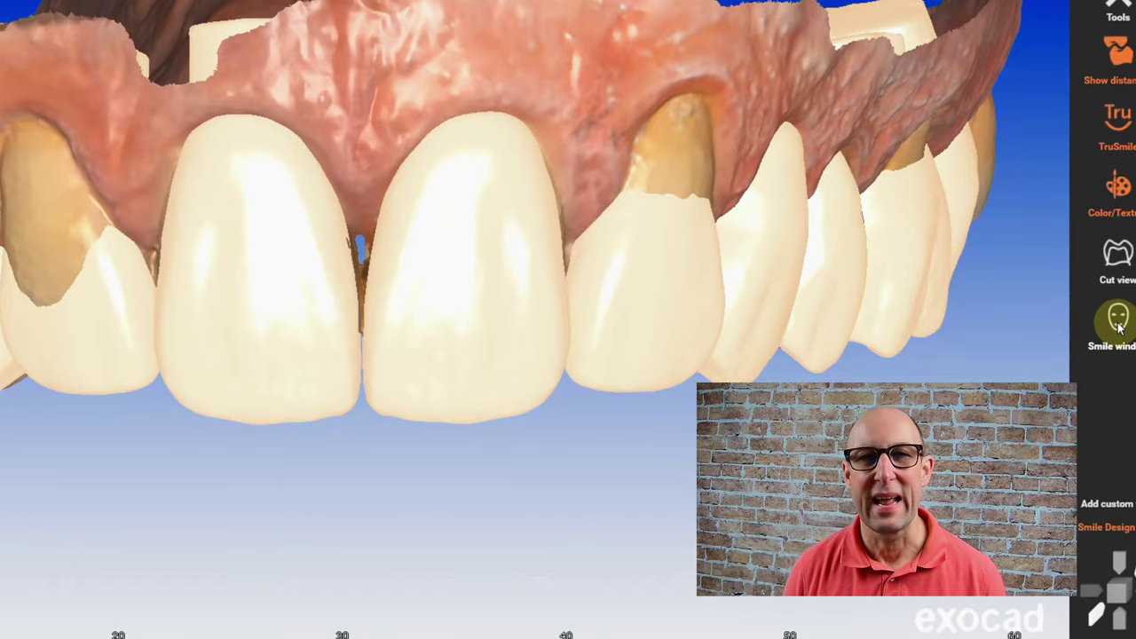
pyautogui.click(1117, 320)
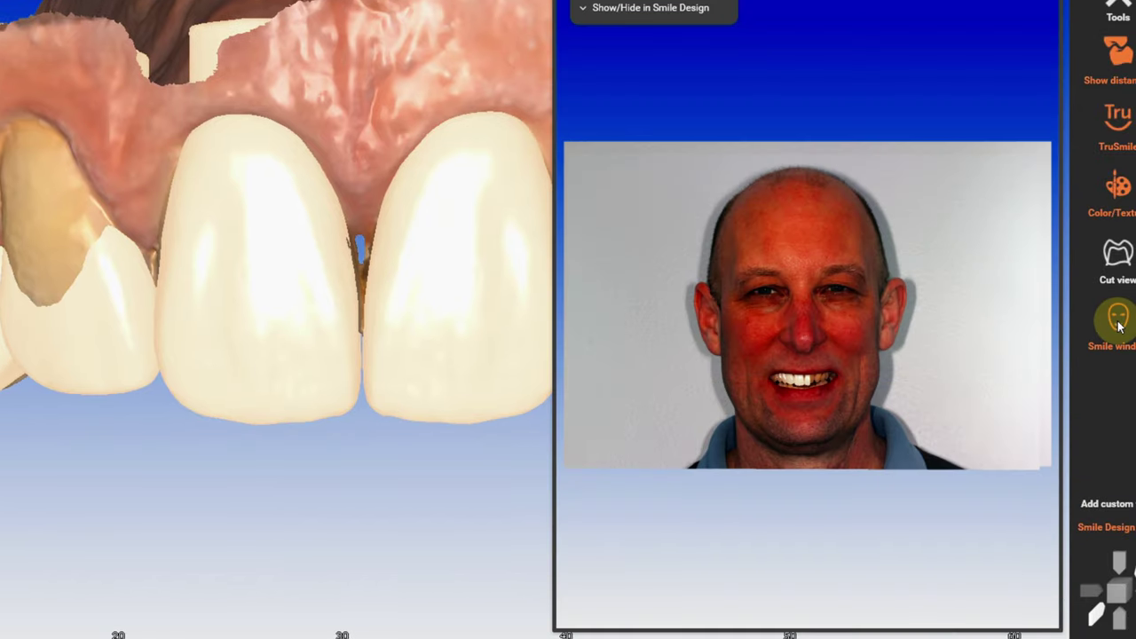
pyautogui.scroll(10, 883, 376)
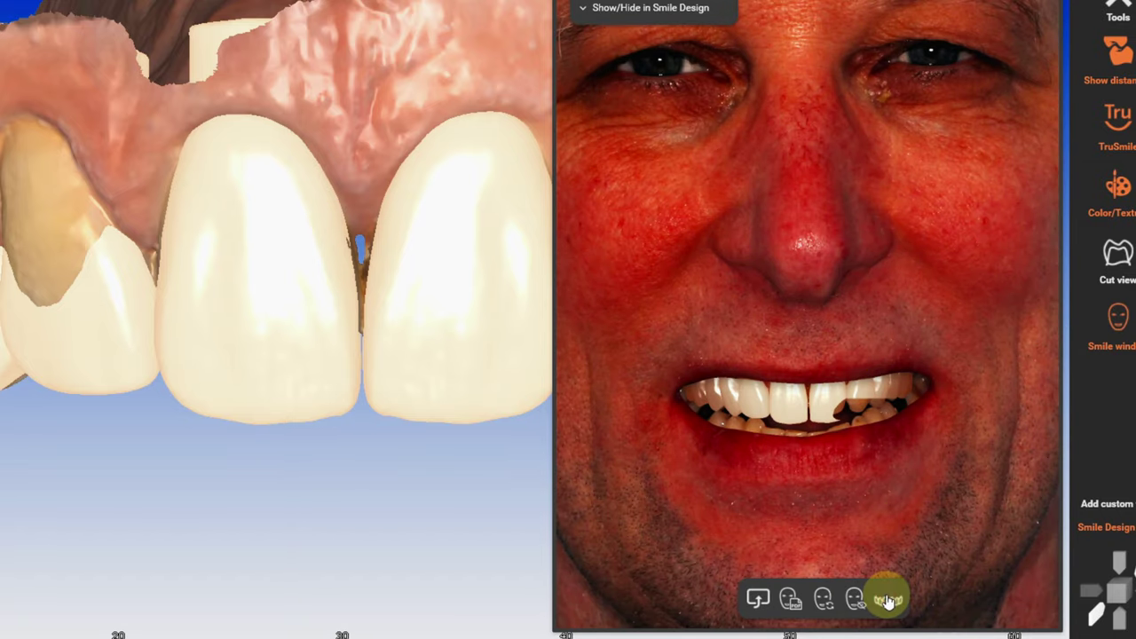
pyautogui.click(888, 601)
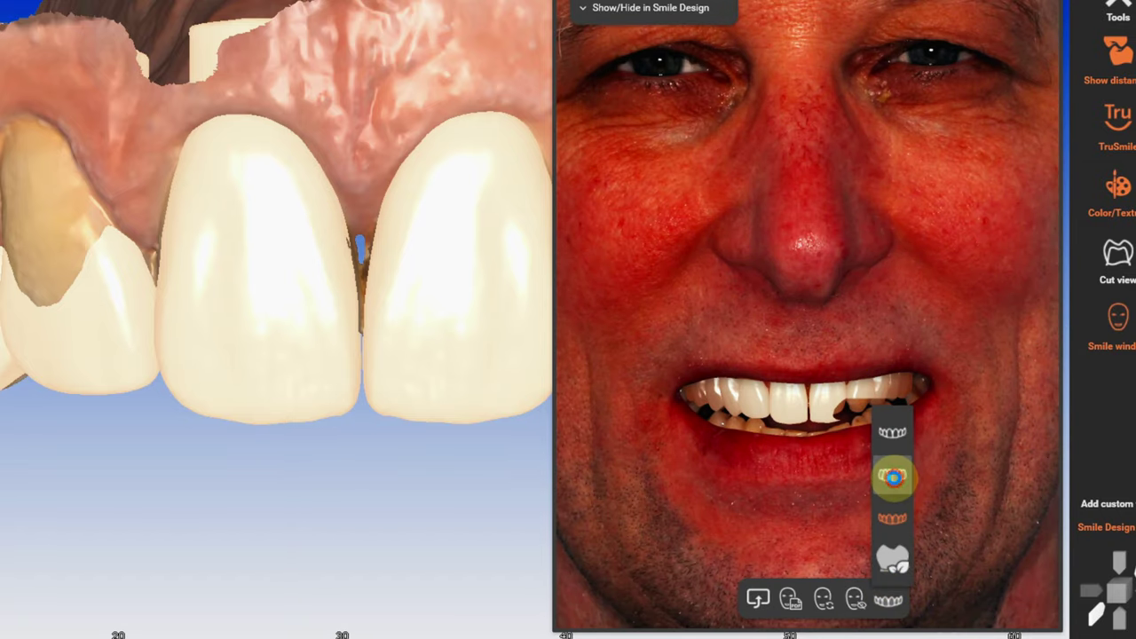
pyautogui.click(893, 478)
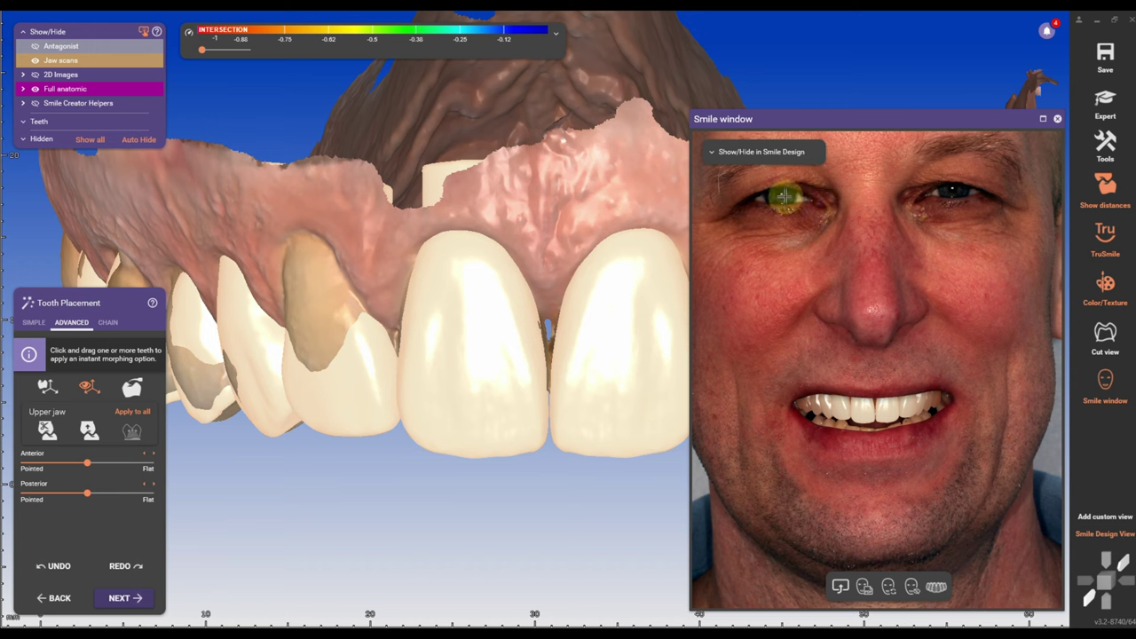
pyautogui.click(583, 12)
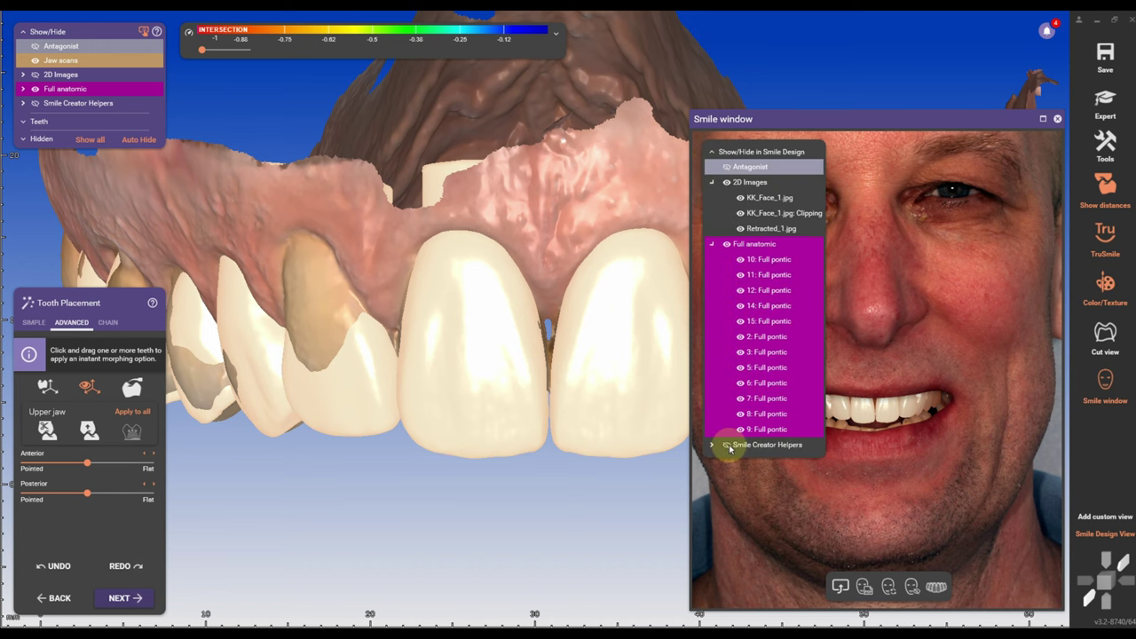
pyautogui.click(804, 460)
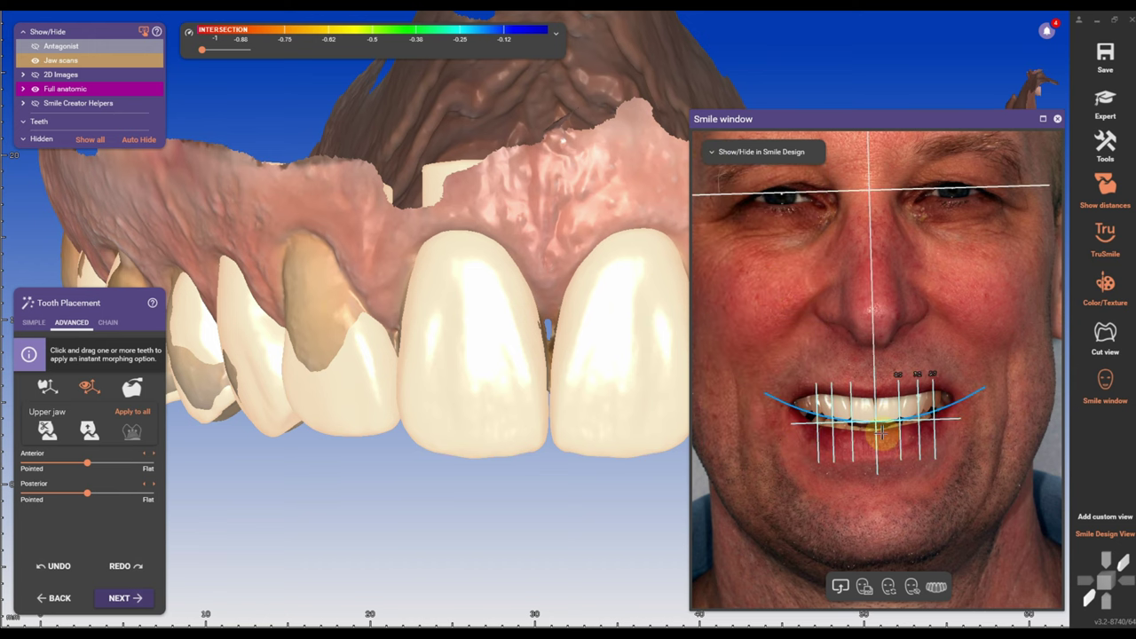
pyautogui.scroll(5, 881, 433)
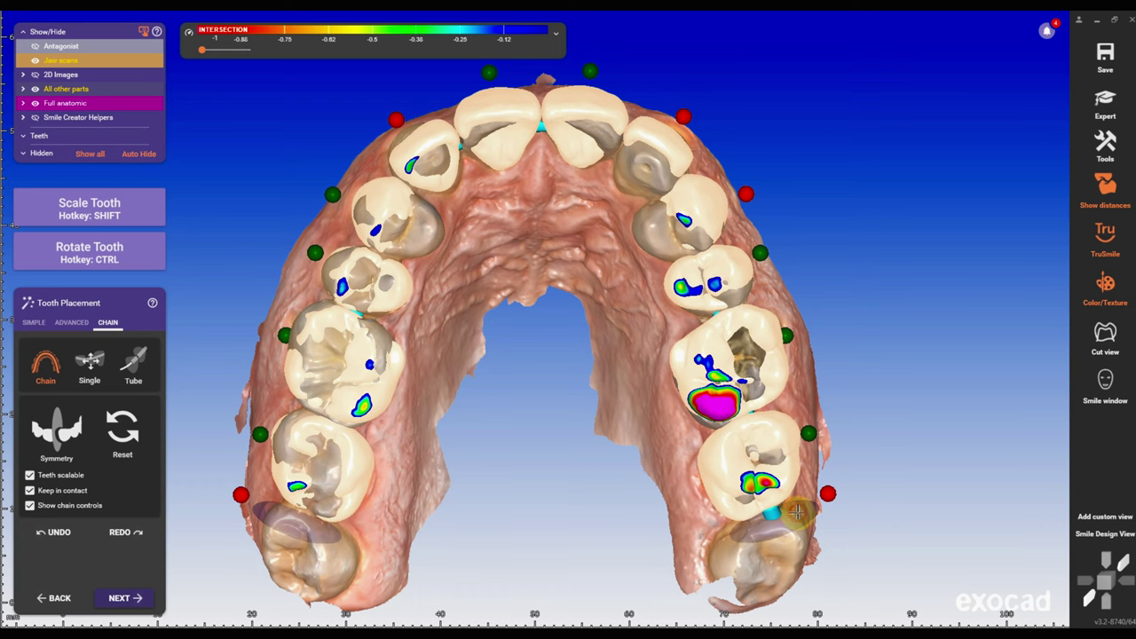
# - Nudge the last two molars along the arch, review the smile photo, and show the tools list
pyautogui.moveTo(797, 512); pyautogui.dragTo(806, 507)
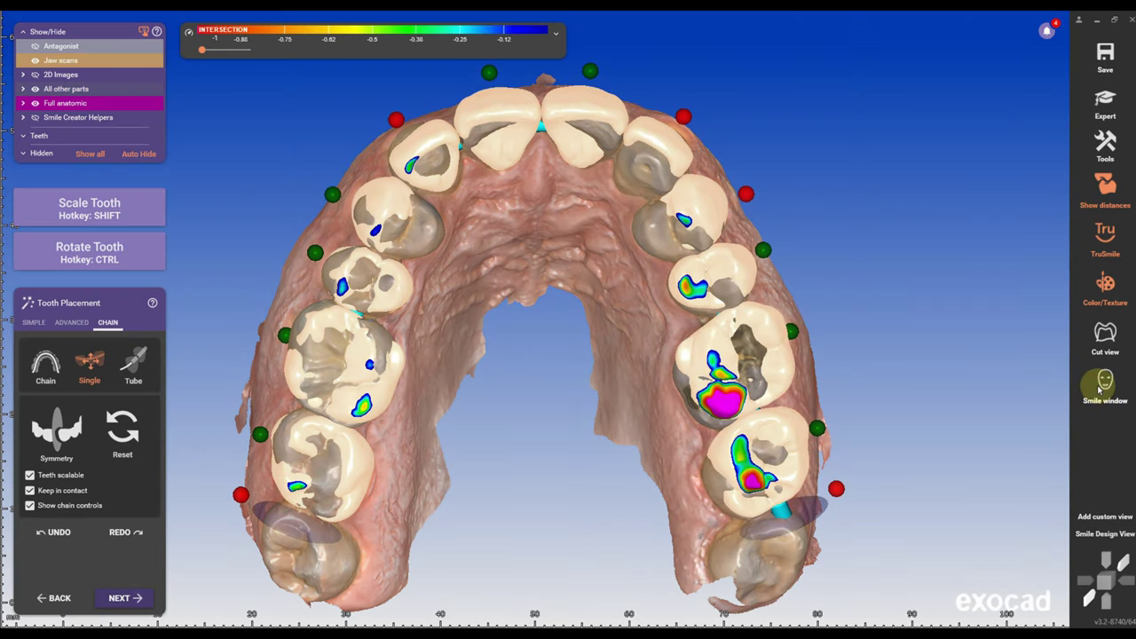
pyautogui.click(1105, 381)
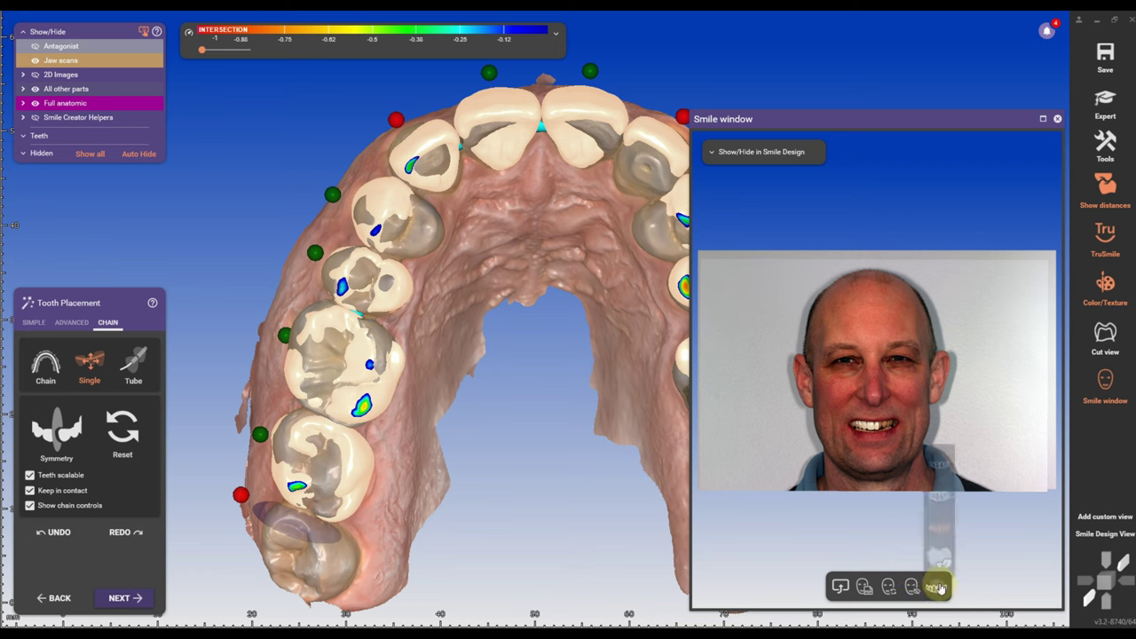
pyautogui.click(937, 497)
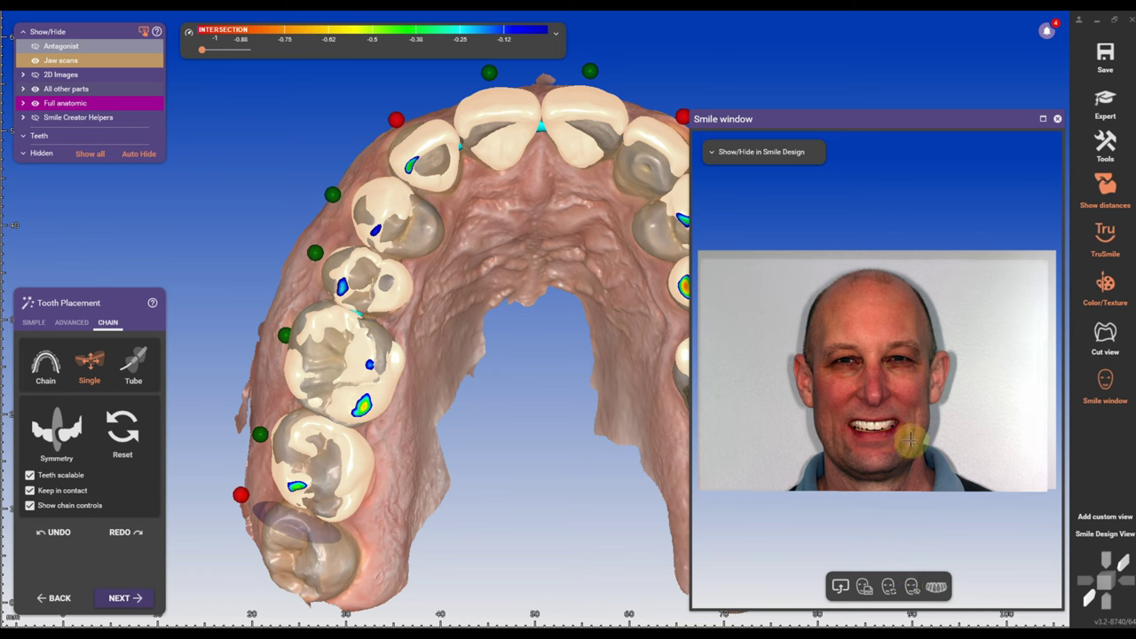
pyautogui.scroll(5, 877, 411)
pyautogui.scroll(2, 877, 410)
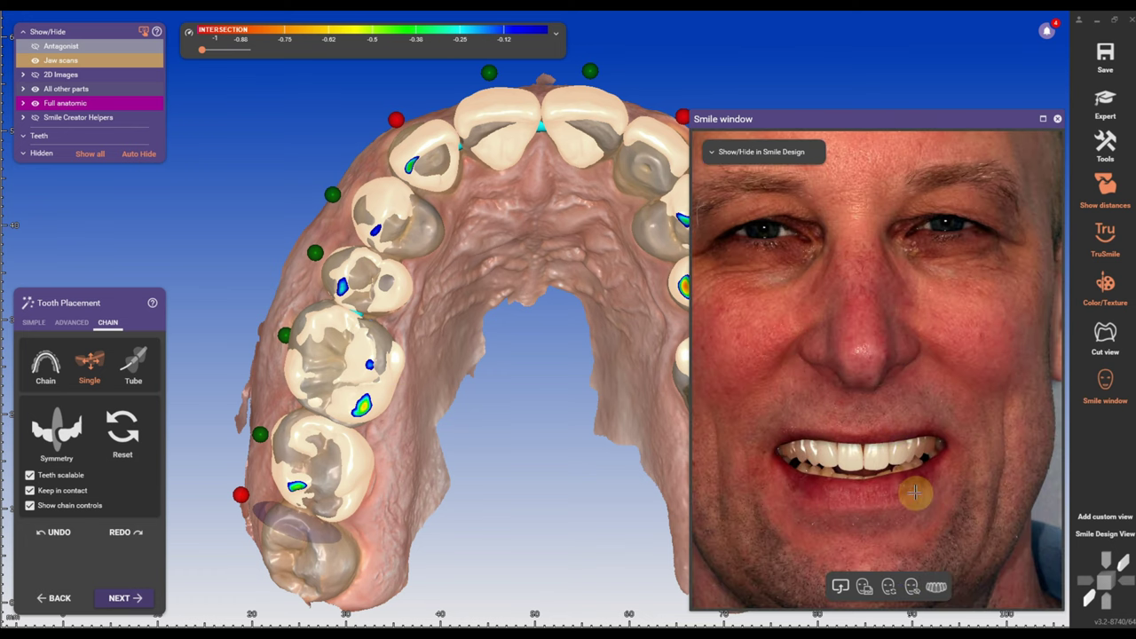
pyautogui.moveTo(909, 456); pyautogui.dragTo(910, 480)
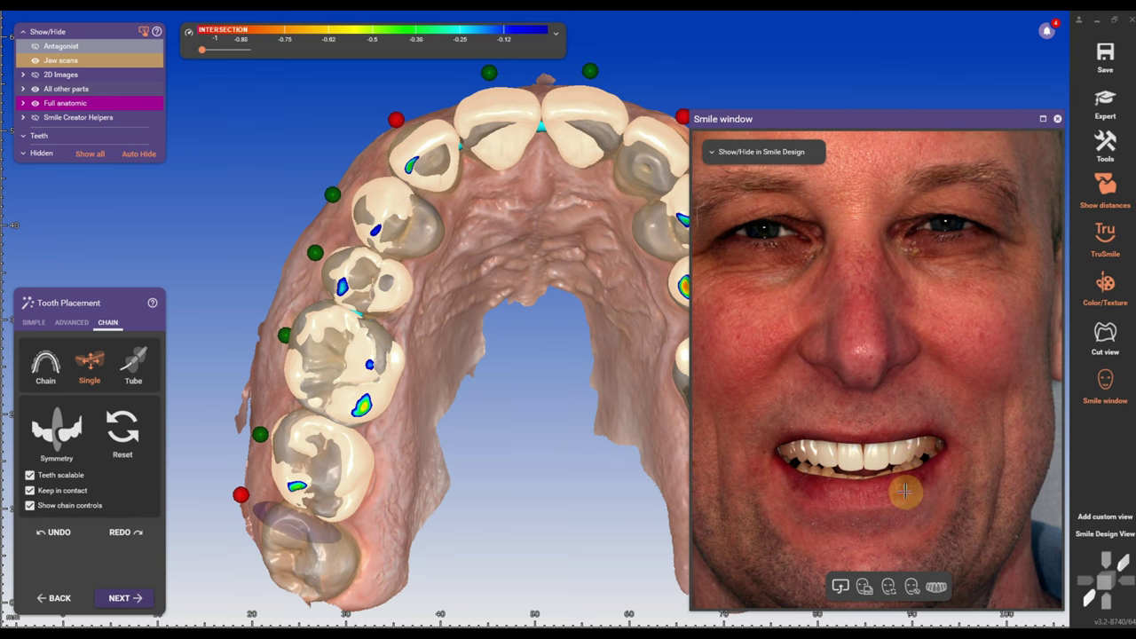
pyautogui.click(1105, 383)
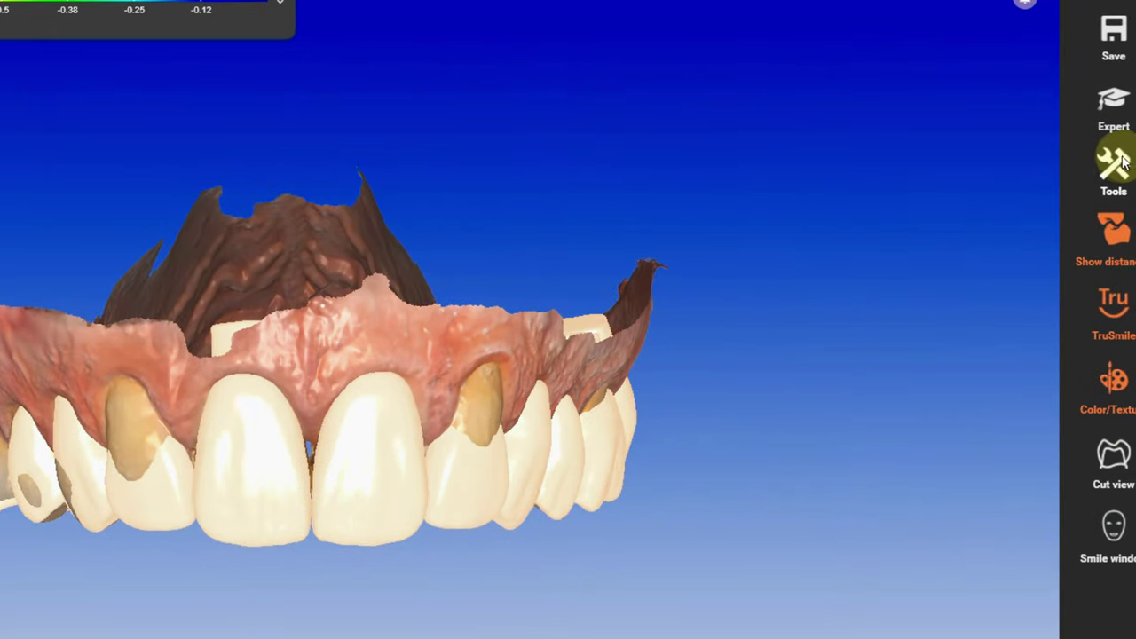
pyautogui.click(1116, 163)
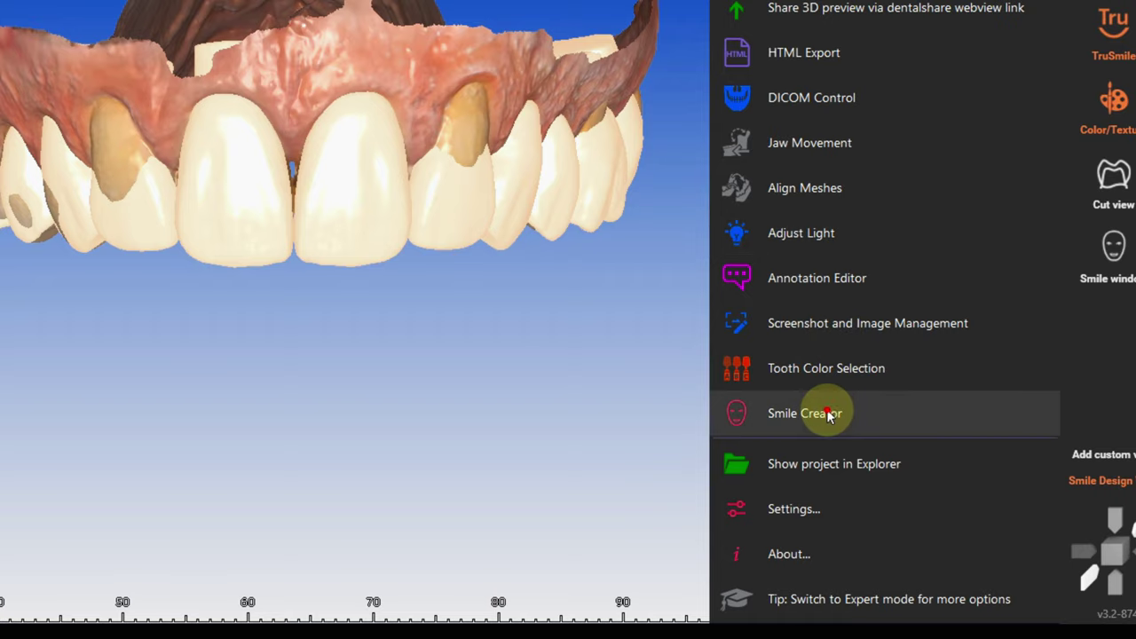
# - Open the Smile Creator preview, compare previous and new smiles, and try a standard shade
pyautogui.click(834, 638)
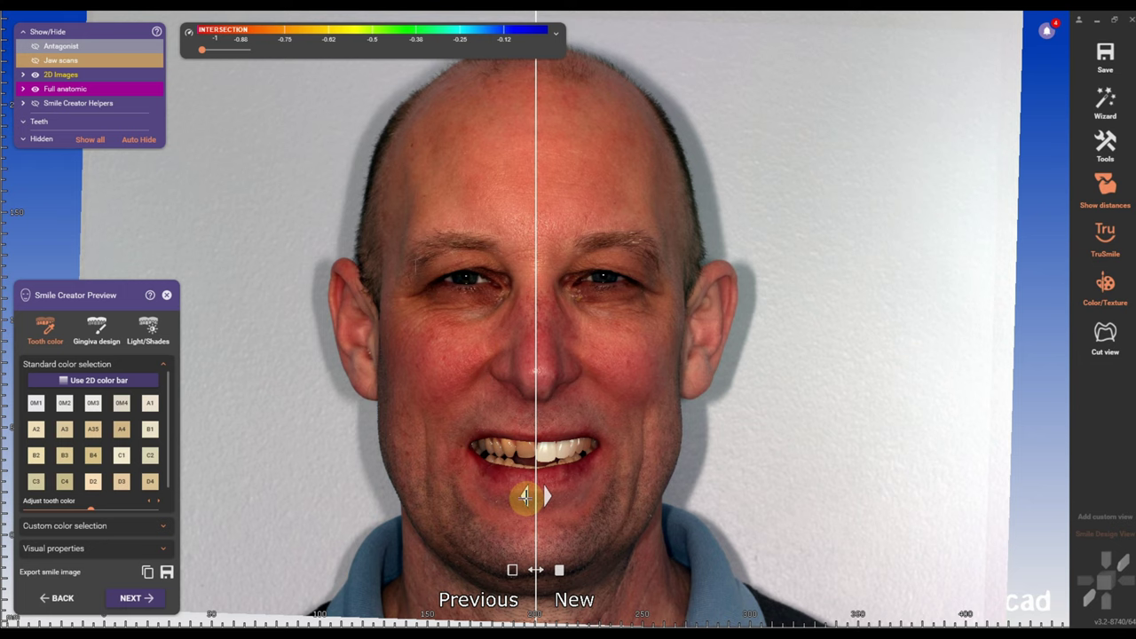
pyautogui.moveTo(530, 497); pyautogui.dragTo(588, 490)
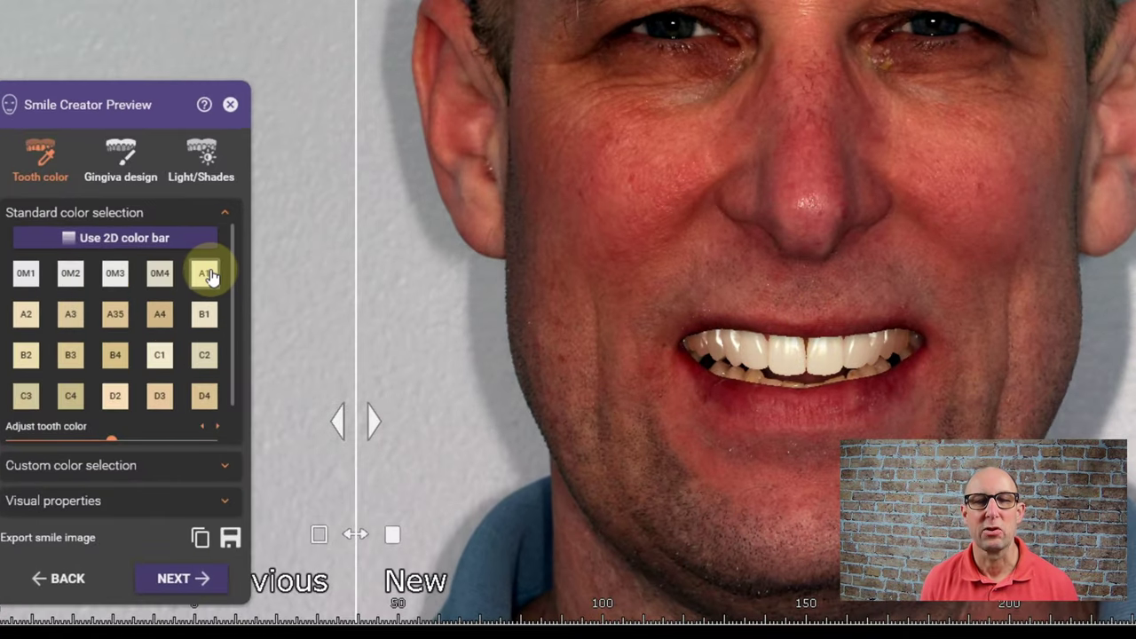
pyautogui.click(202, 280)
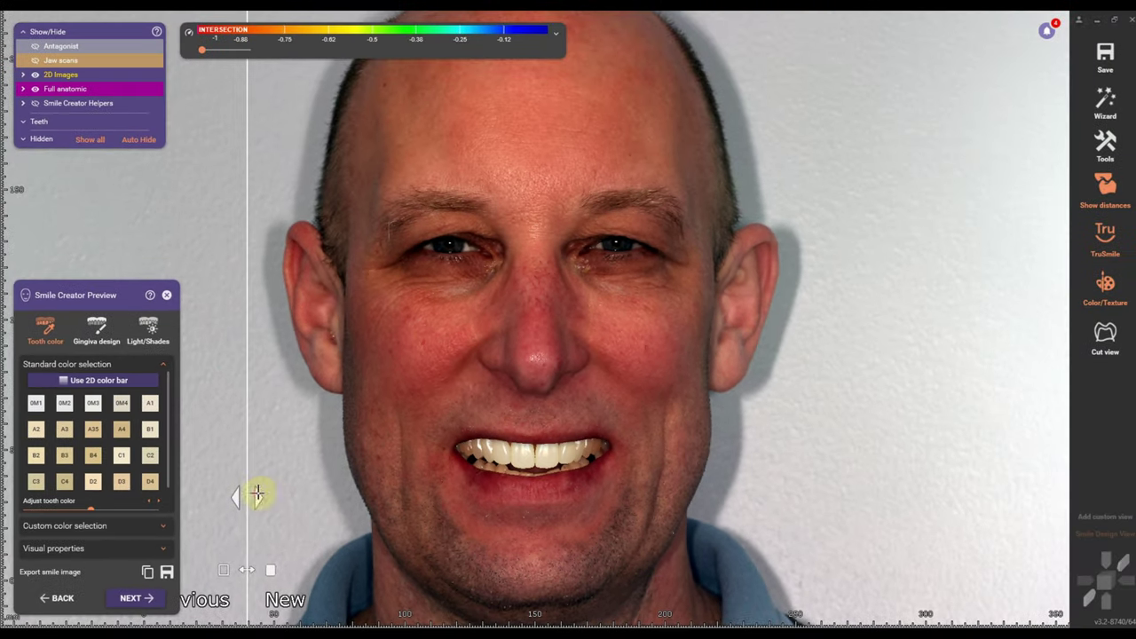
pyautogui.moveTo(257, 489); pyautogui.dragTo(532, 497)
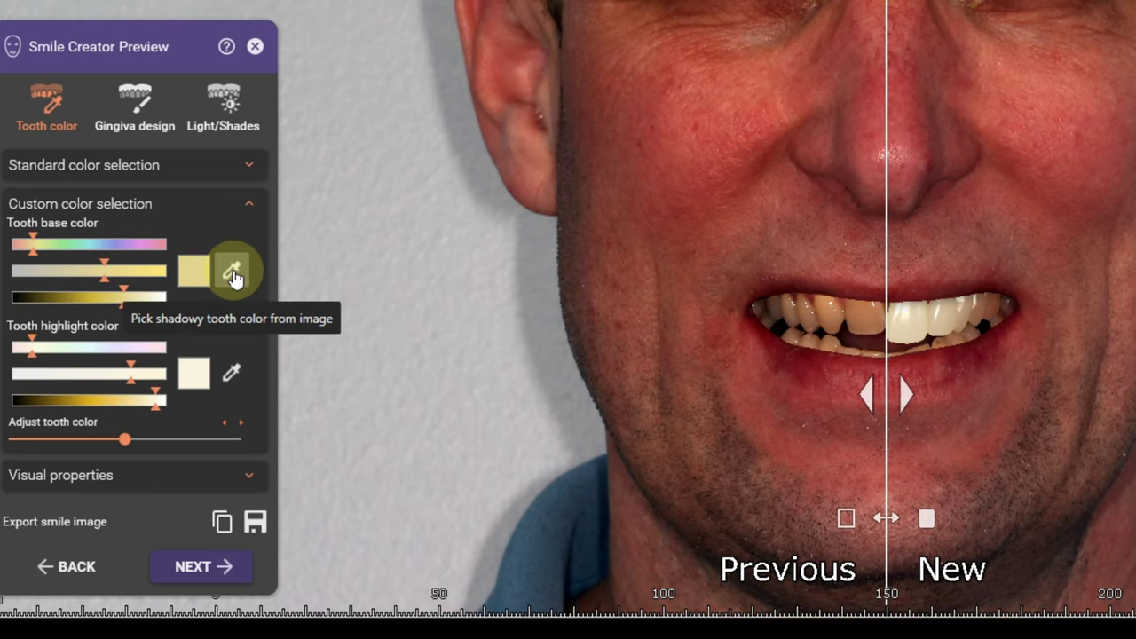
# - Sample the patient's tooth colour as the base colour, compare, then return to standard shades
pyautogui.click(233, 275)
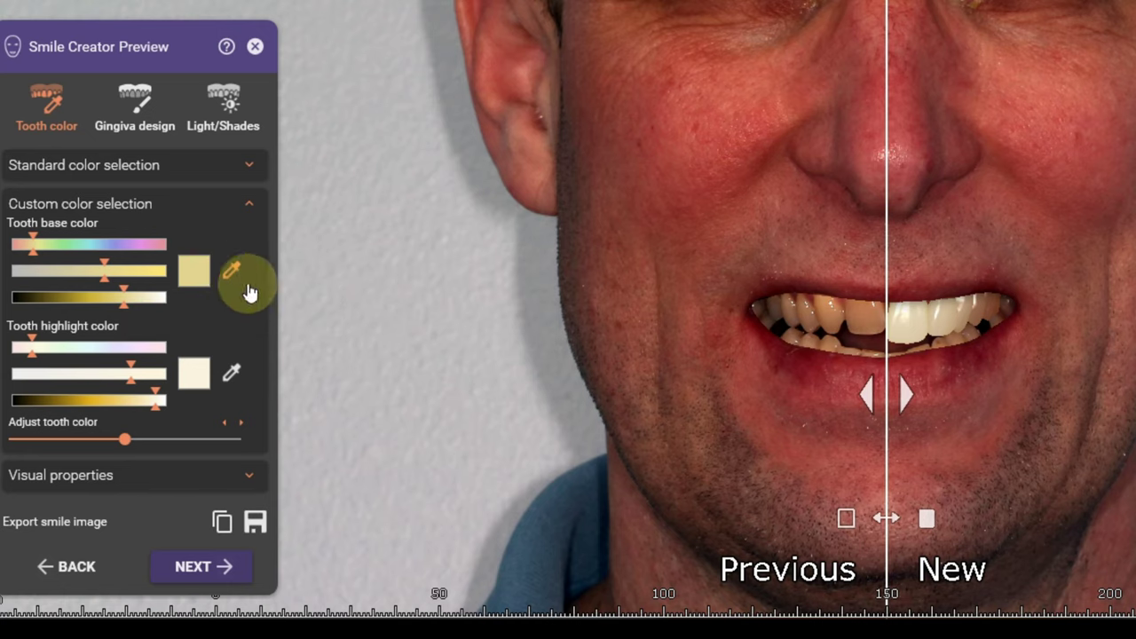
pyautogui.click(864, 318)
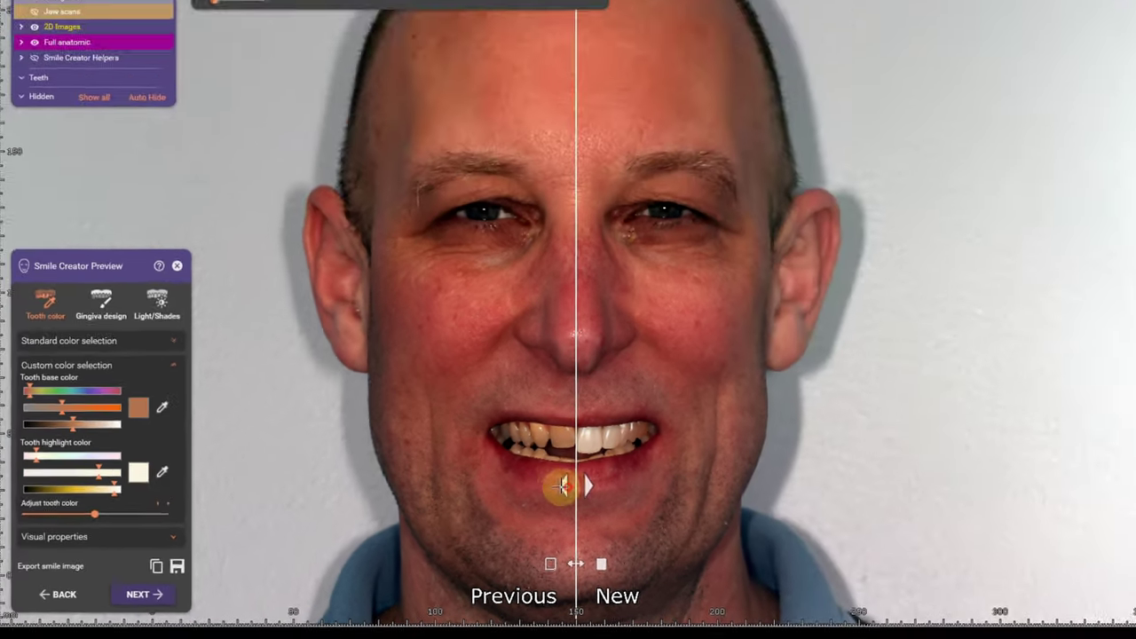
pyautogui.moveTo(886, 394); pyautogui.dragTo(735, 397)
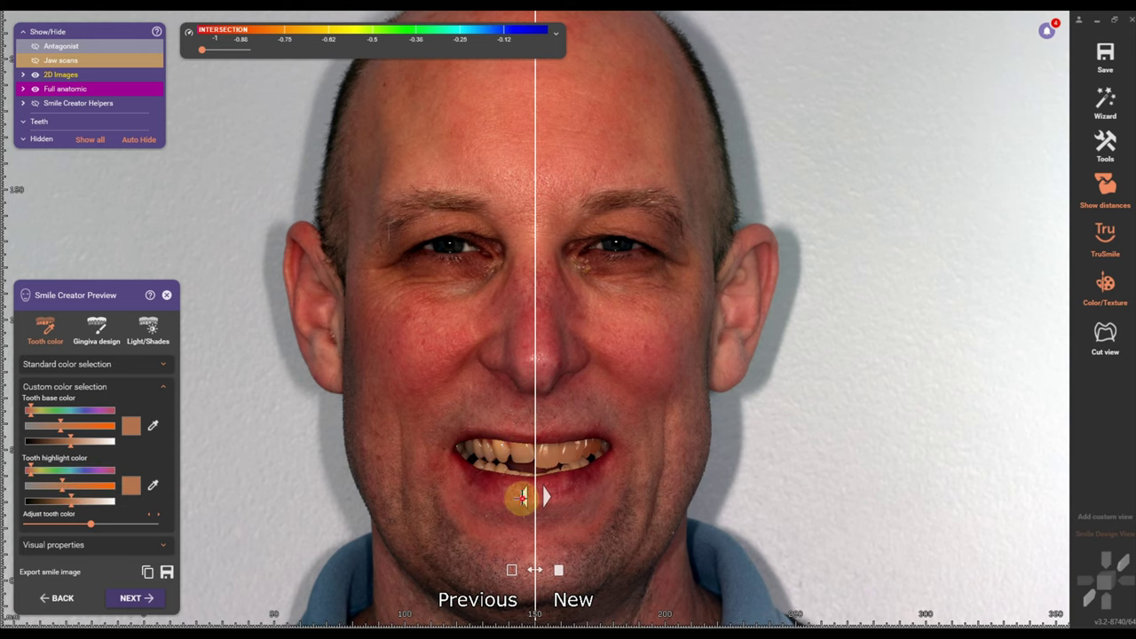
pyautogui.moveTo(522, 499)
pyautogui.mouseDown()
pyautogui.moveTo(379, 504)
pyautogui.moveTo(461, 484)
pyautogui.moveTo(532, 483)
pyautogui.mouseUp()
pyautogui.click(88, 367)
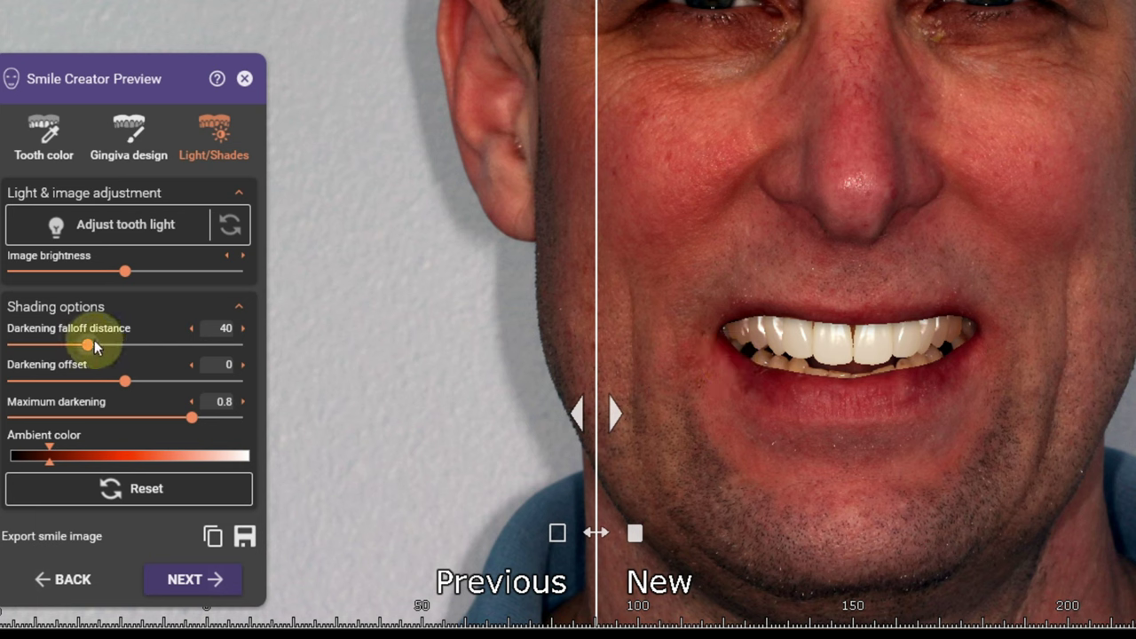
# - Raise the Darkening falloff distance to about 41.6 and continue to Smile Creator Modelling
pyautogui.moveTo(93, 341)
pyautogui.mouseDown()
pyautogui.moveTo(146, 341)
pyautogui.moveTo(12, 344)
pyautogui.mouseUp()
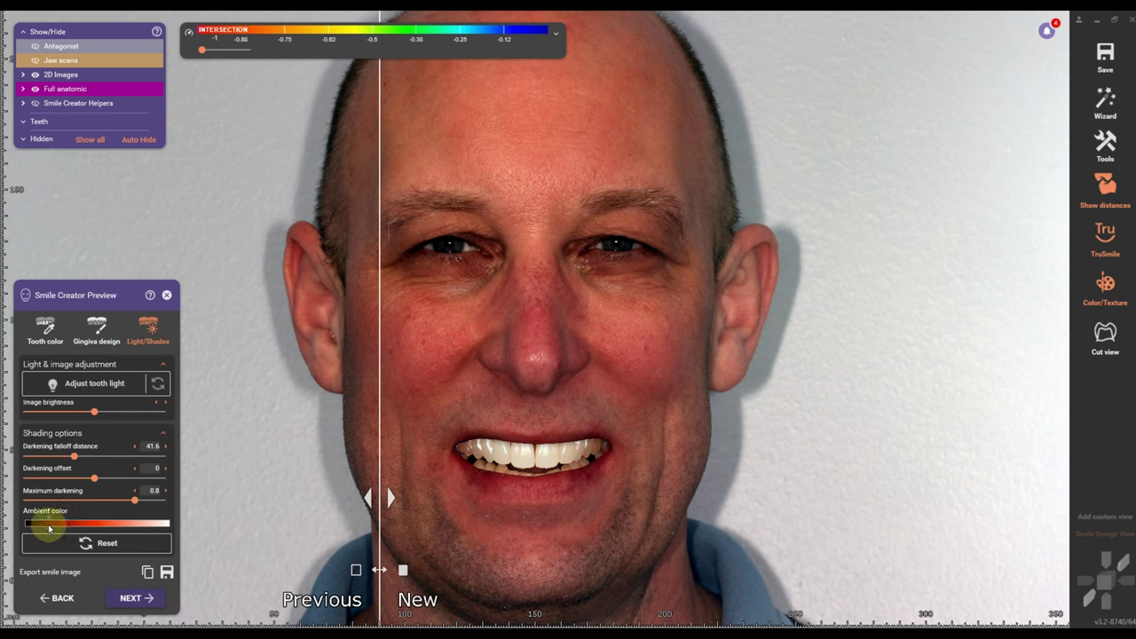
pyautogui.click(119, 597)
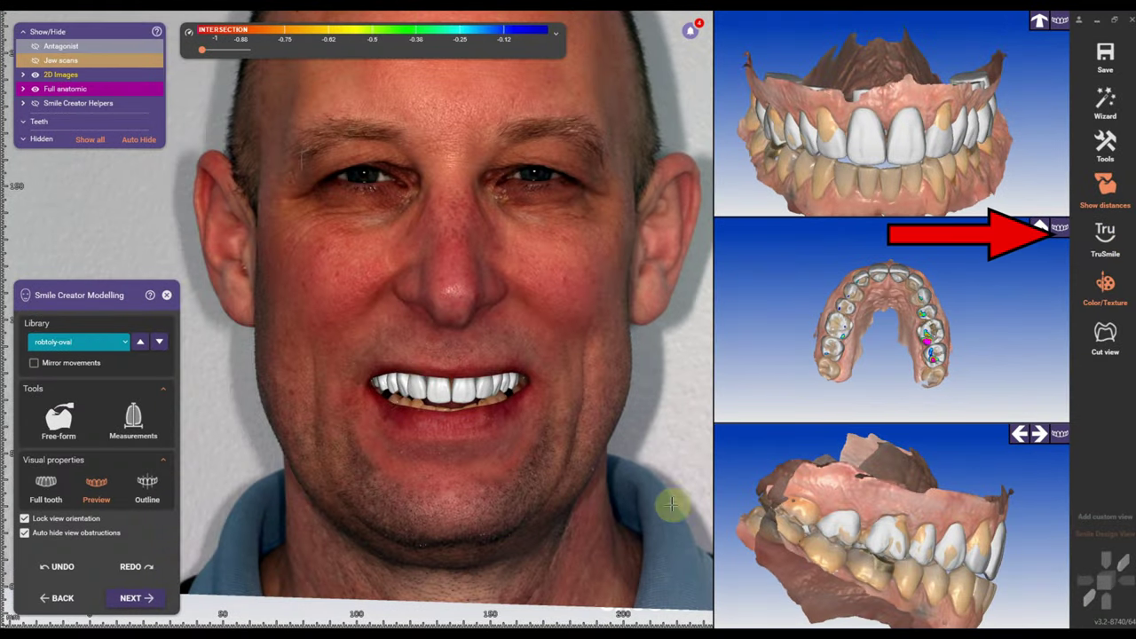
# - Reposition the upper left central incisor and reduce the brown patches on its surface
pyautogui.click(868, 140)
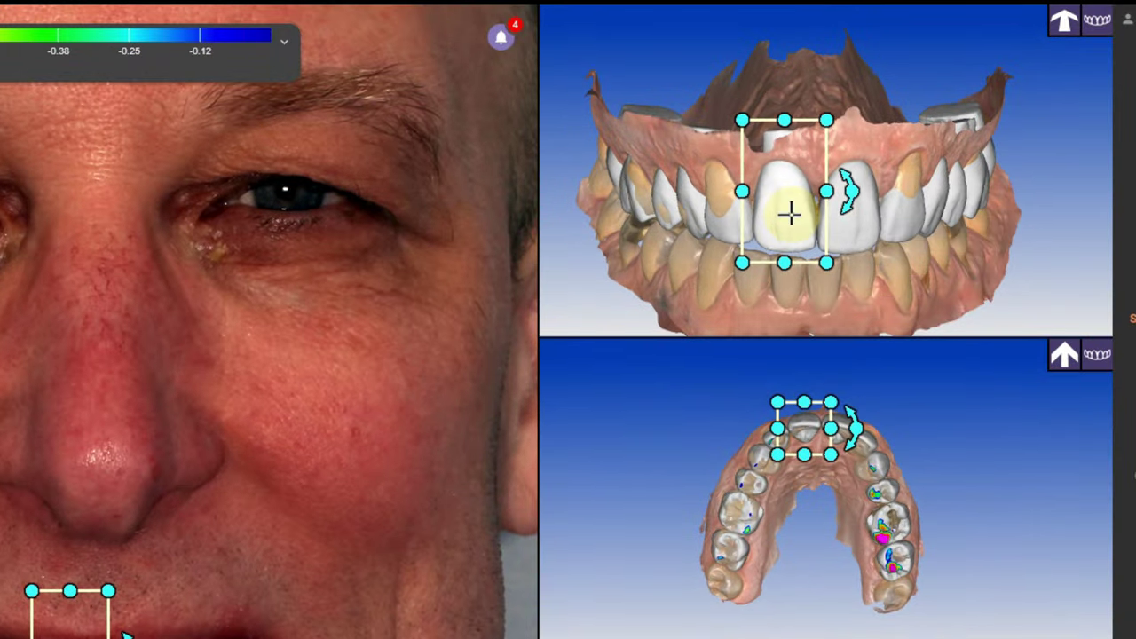
pyautogui.moveTo(789, 209); pyautogui.dragTo(850, 200)
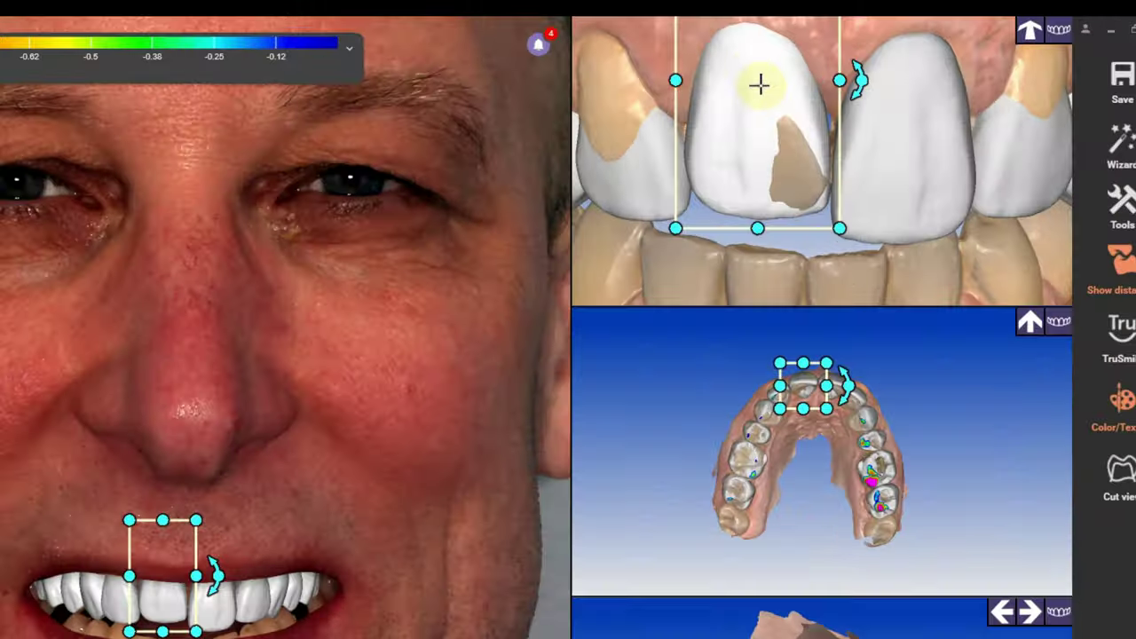
pyautogui.moveTo(760, 83); pyautogui.dragTo(758, 93)
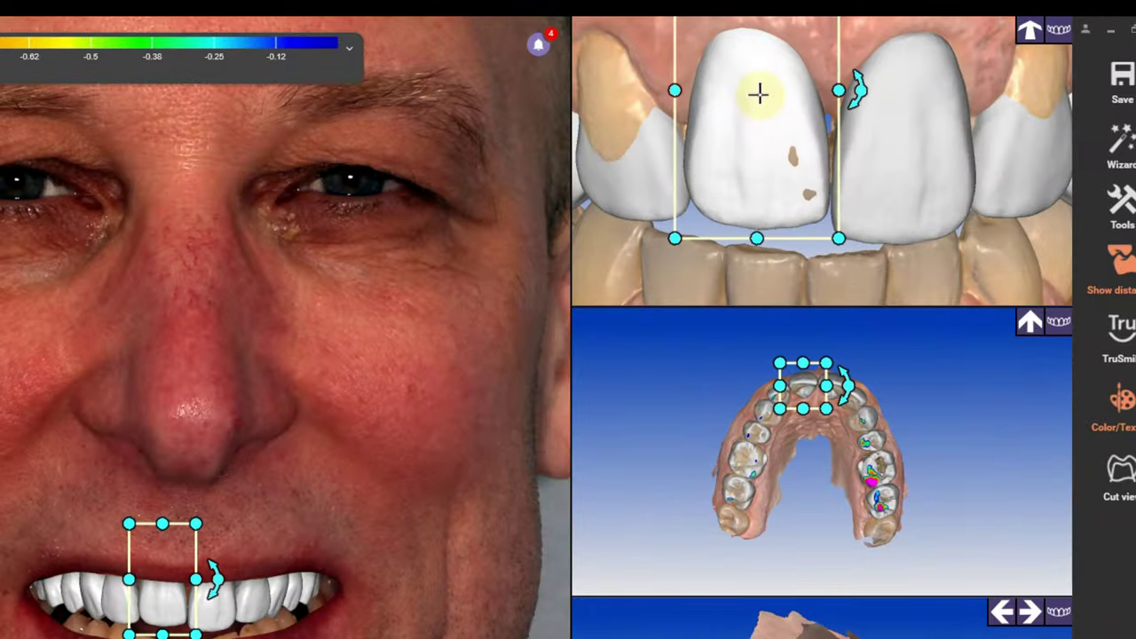
# - Select the other front teeth and rotate the lateral incisor slightly to follow the arch
pyautogui.click(898, 150)
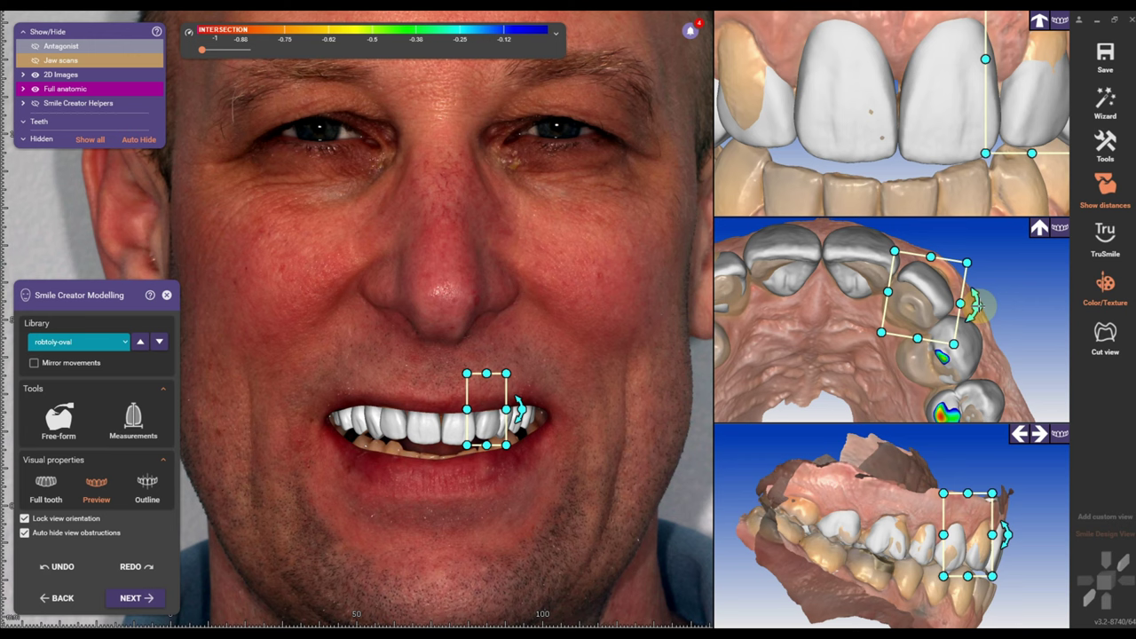
pyautogui.moveTo(974, 306); pyautogui.dragTo(935, 292)
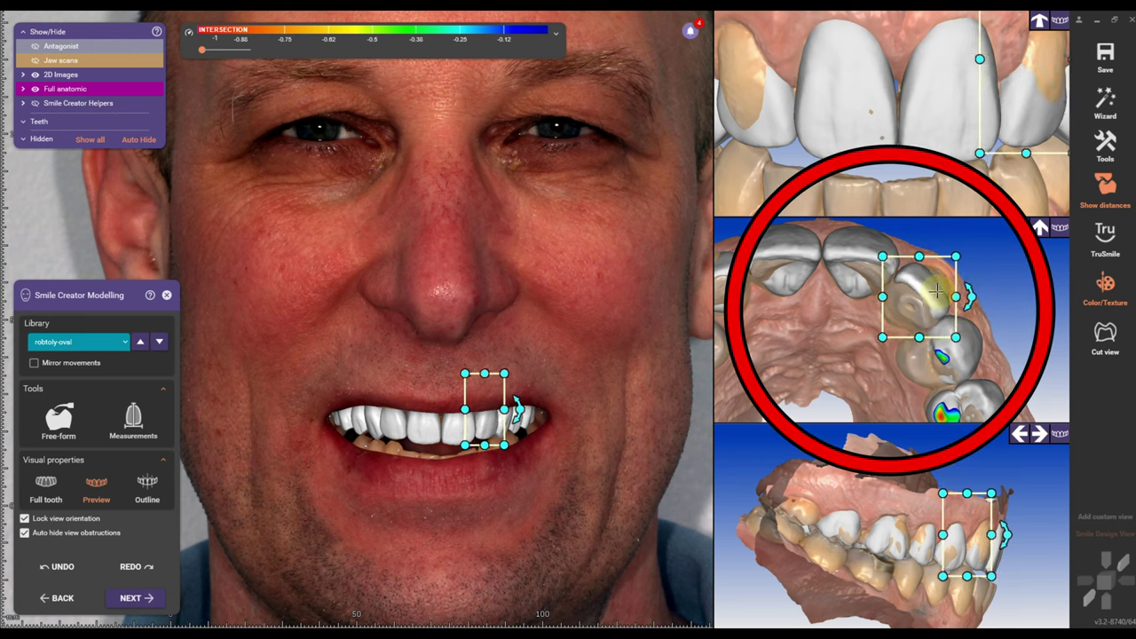
pyautogui.click(826, 296)
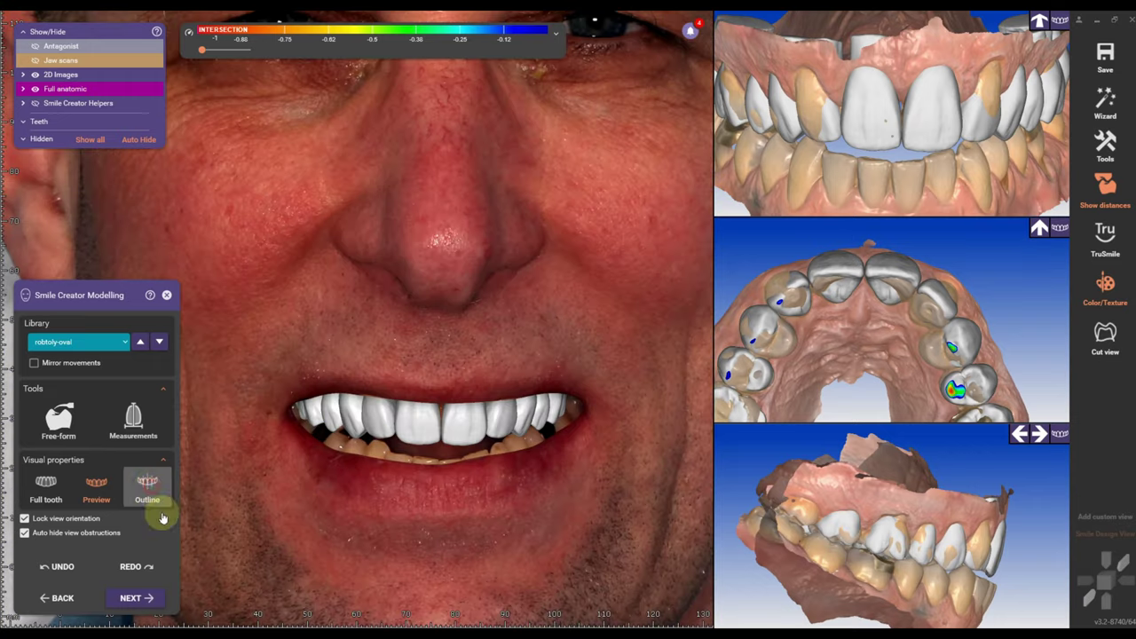
# - In Outline view, rotate all designed teeth slightly counter-clockwise, then shift the before/after divide in Preview
pyautogui.click(158, 502)
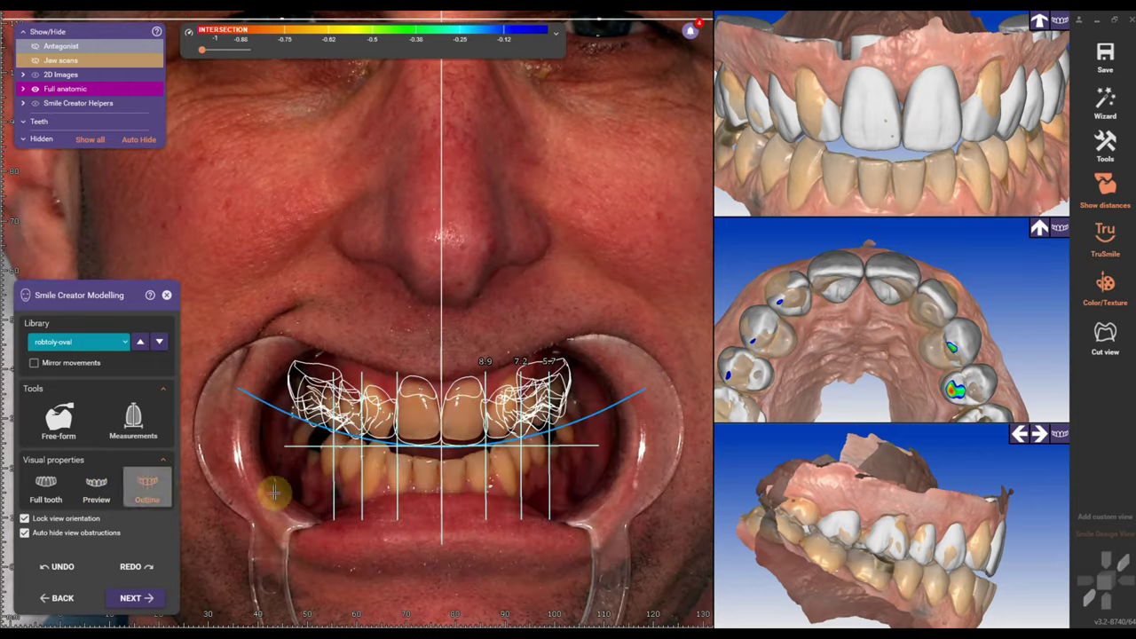
pyautogui.scroll(2, 488, 404)
pyautogui.scroll(3, 314, 427)
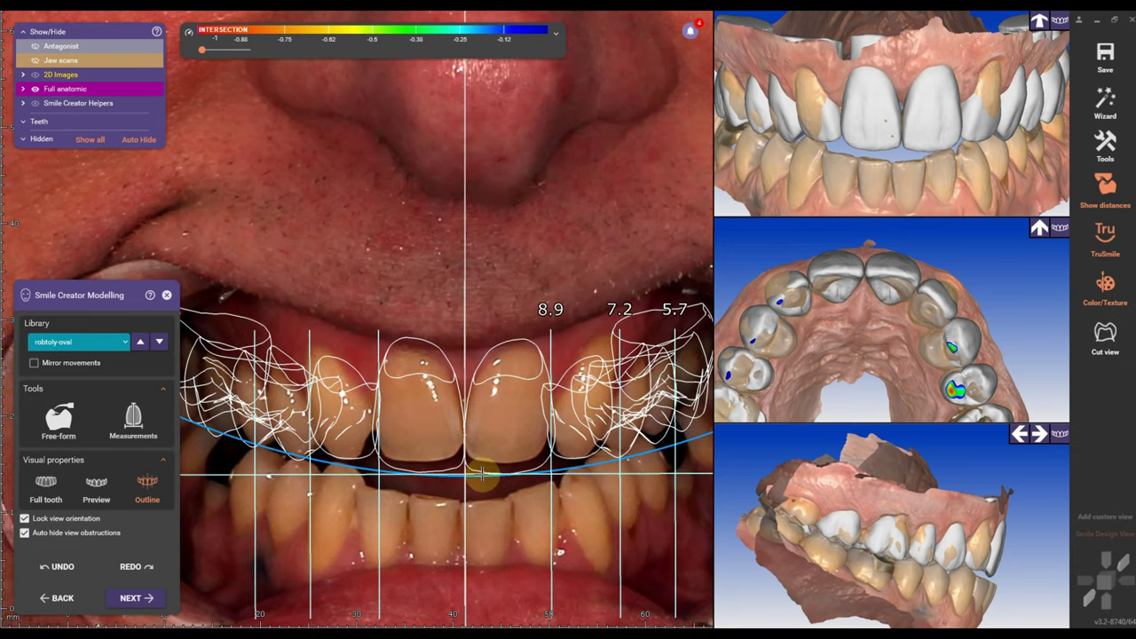
pyautogui.scroll(2, 501, 428)
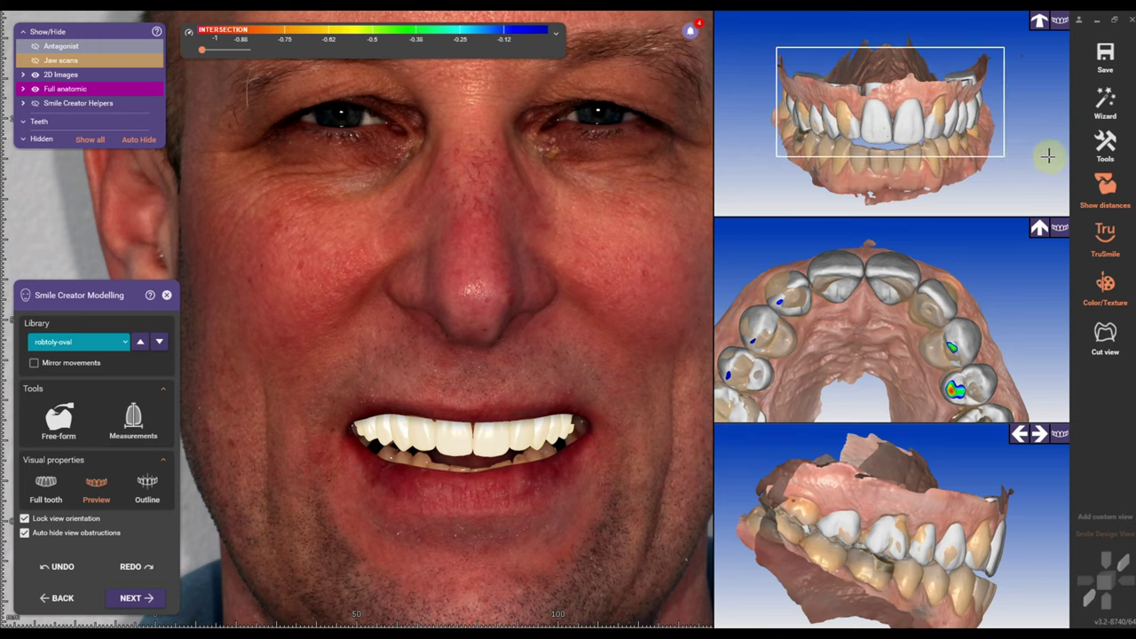
pyautogui.moveTo(999, 196); pyautogui.dragTo(1003, 188)
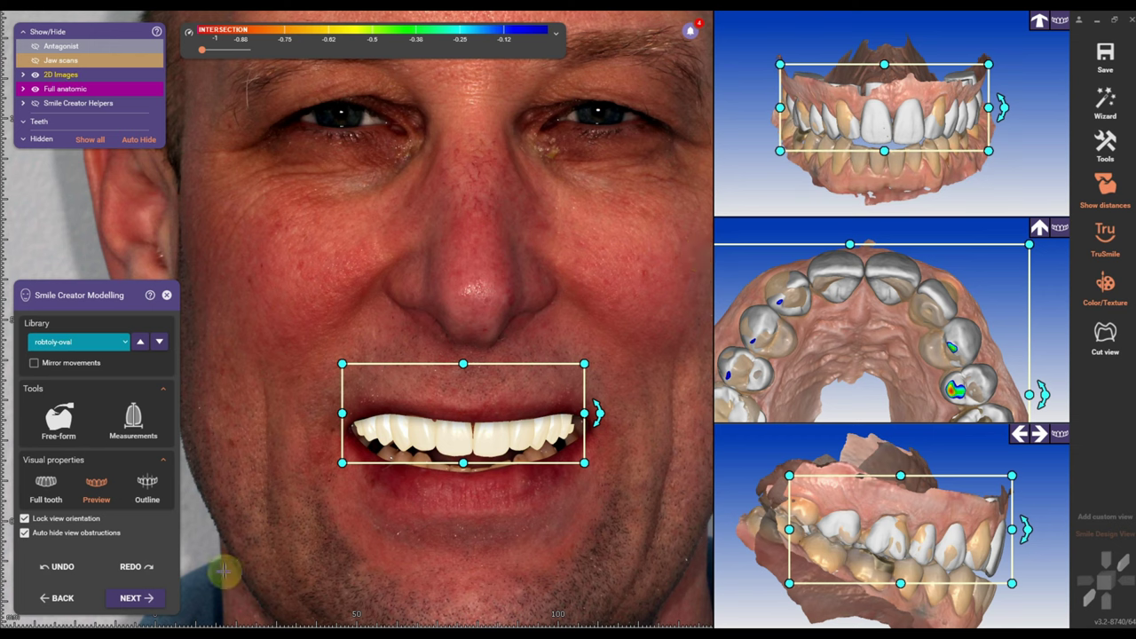
pyautogui.click(147, 492)
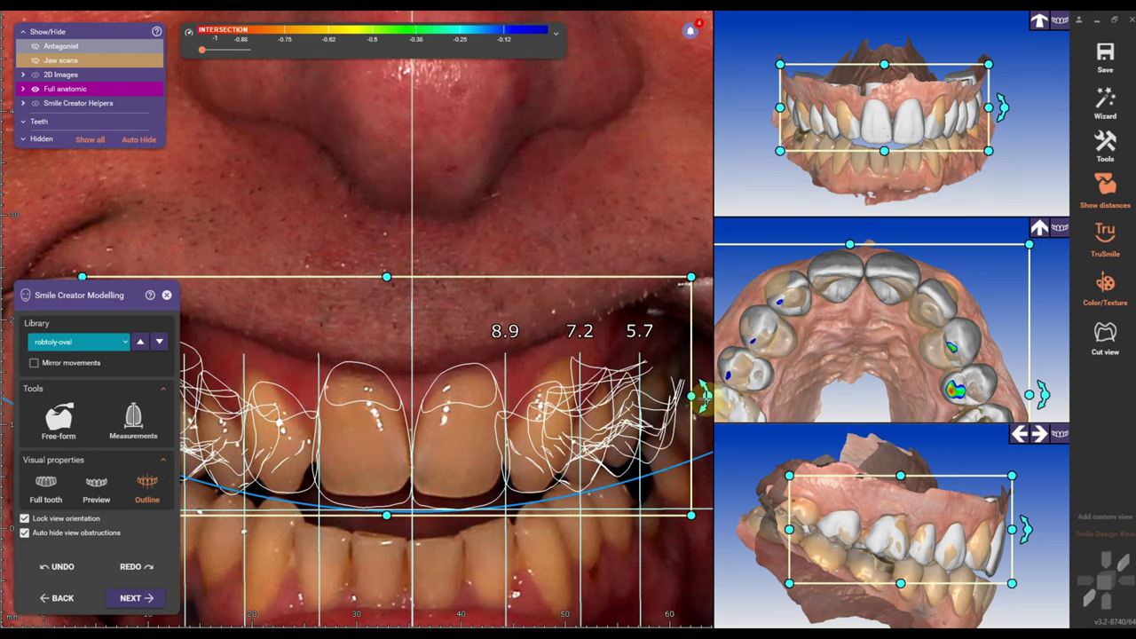
pyautogui.moveTo(699, 397); pyautogui.dragTo(702, 390)
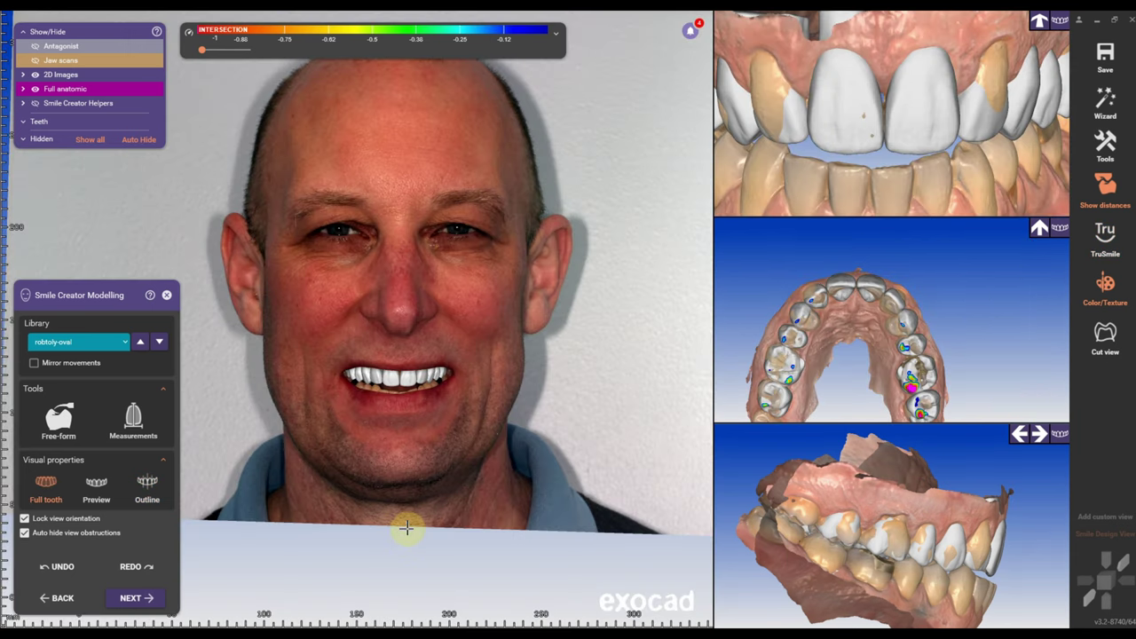
pyautogui.click(133, 598)
pyautogui.moveTo(520, 515); pyautogui.dragTo(345, 524)
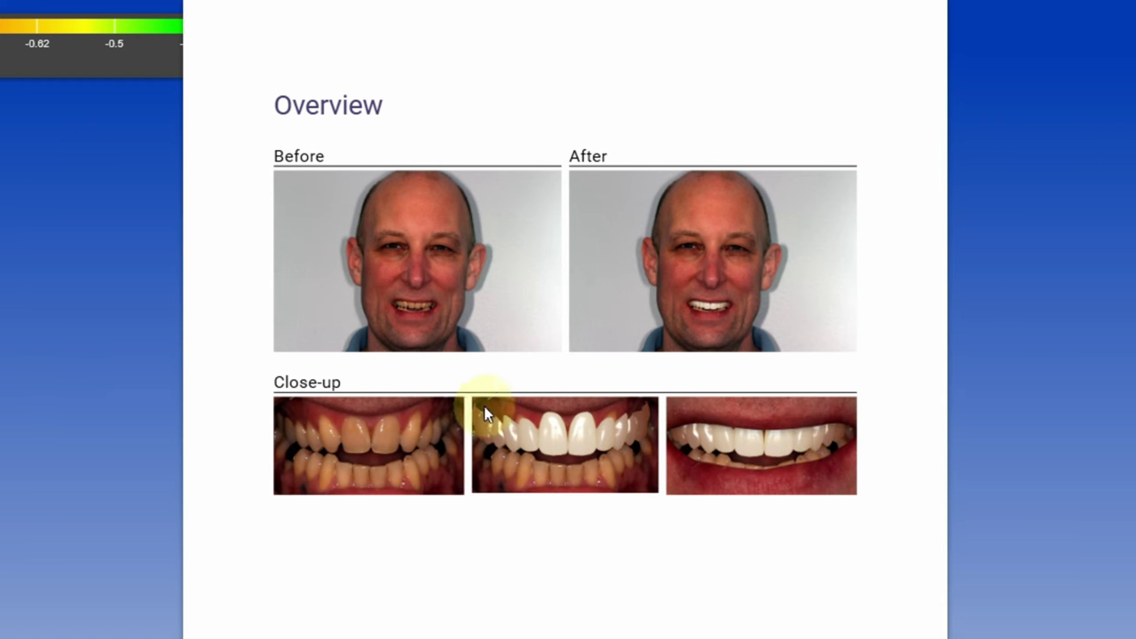
# - Scroll through the report from the Overview page to page 7, Helper Lines
pyautogui.scroll(-5, 597, 383)
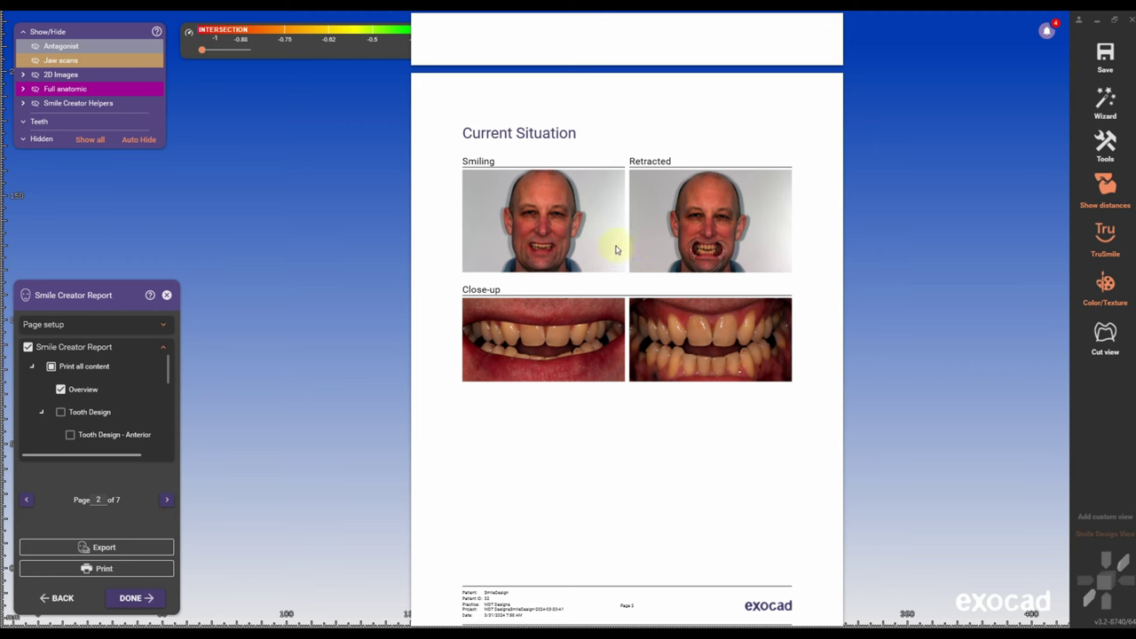
pyautogui.scroll(-5, 647, 332)
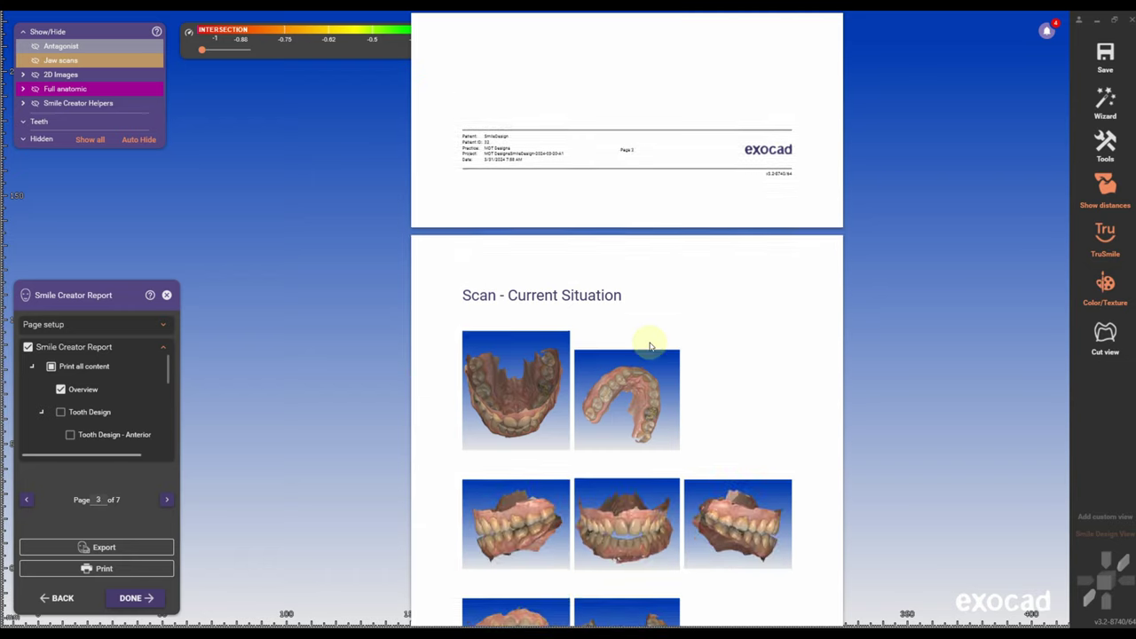
pyautogui.scroll(-2, 649, 346)
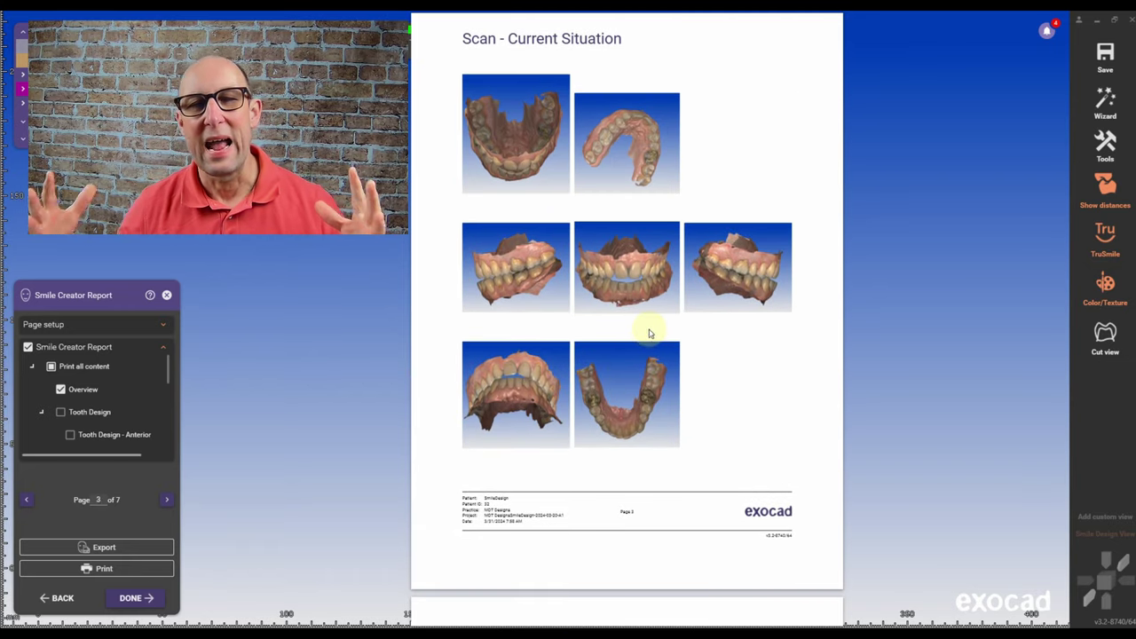
pyautogui.scroll(-5, 649, 337)
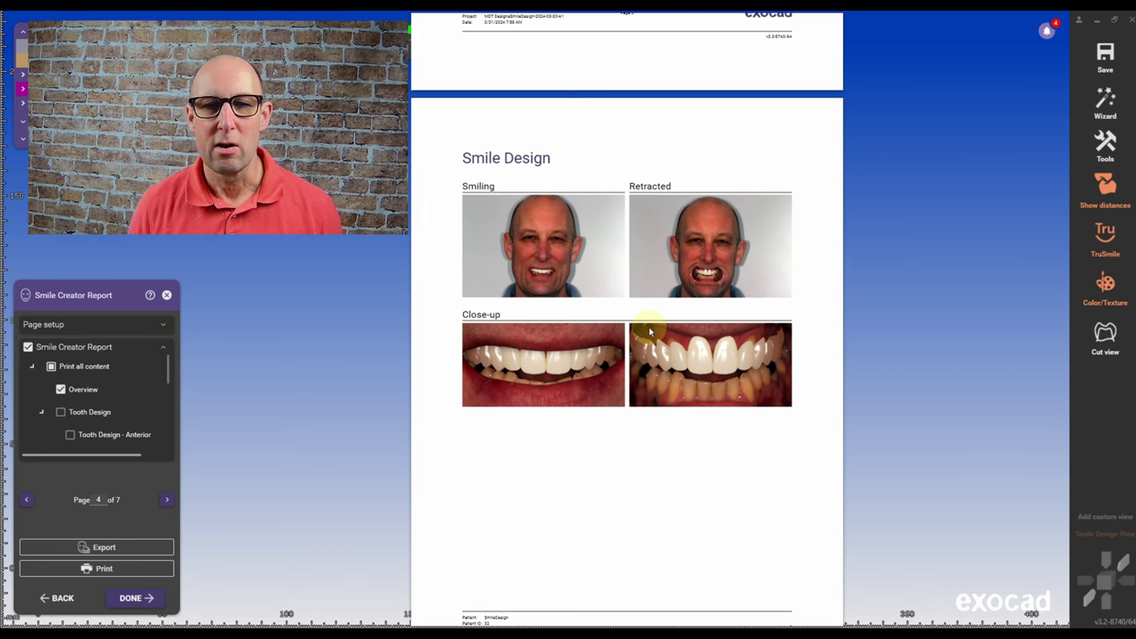
pyautogui.scroll(-7, 649, 332)
pyautogui.scroll(-18, 649, 332)
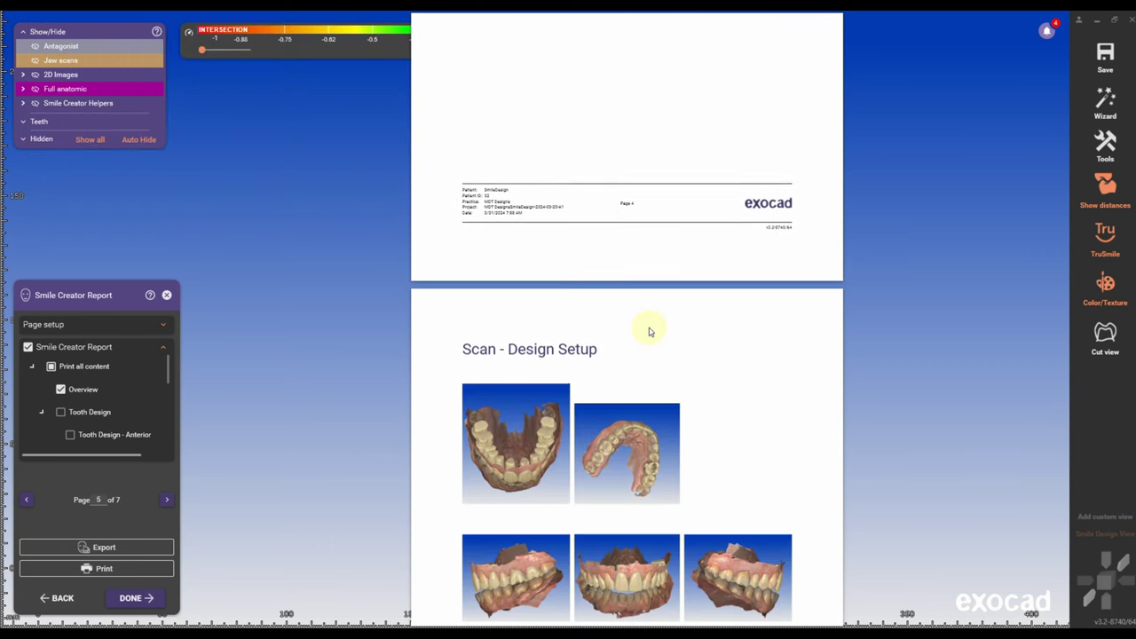
pyautogui.scroll(-1, 649, 332)
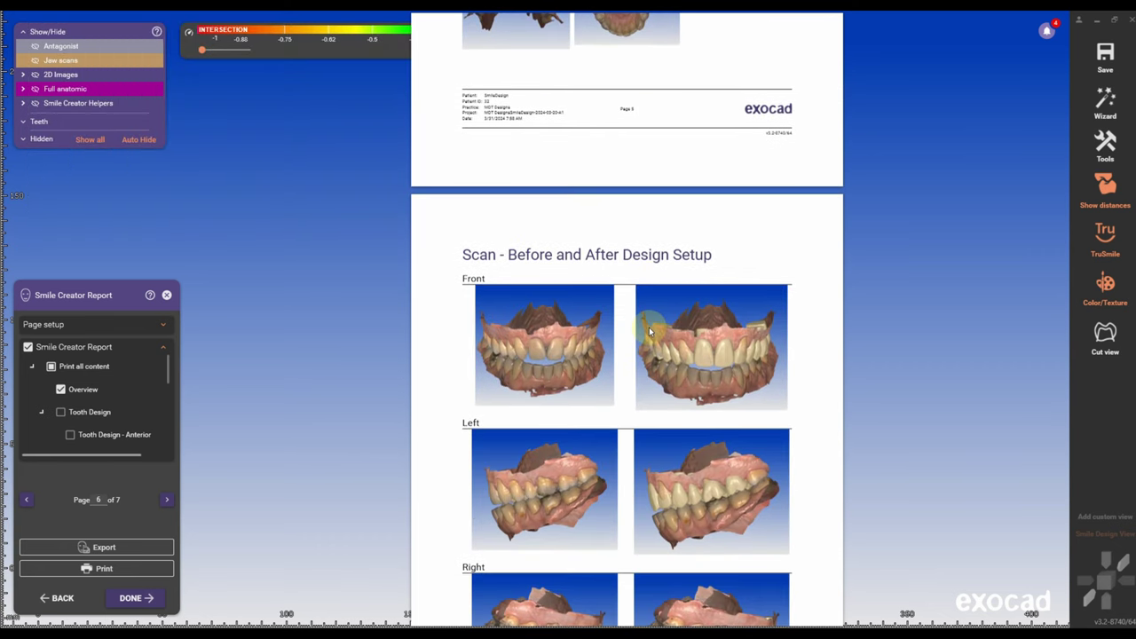
pyautogui.scroll(-3, 649, 332)
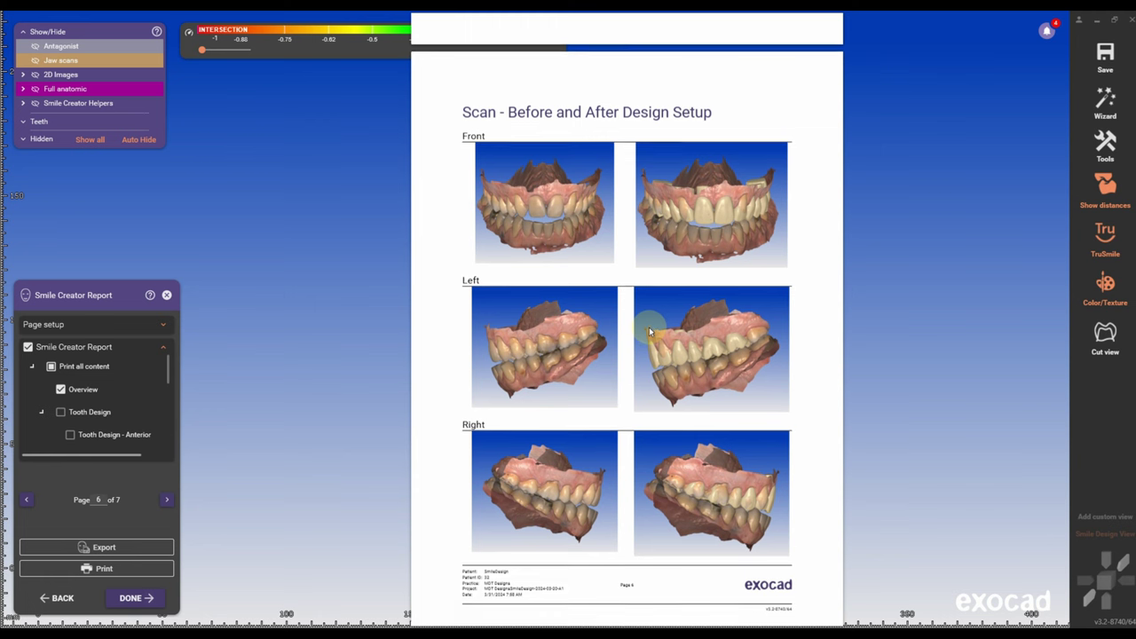
pyautogui.scroll(-14, 649, 332)
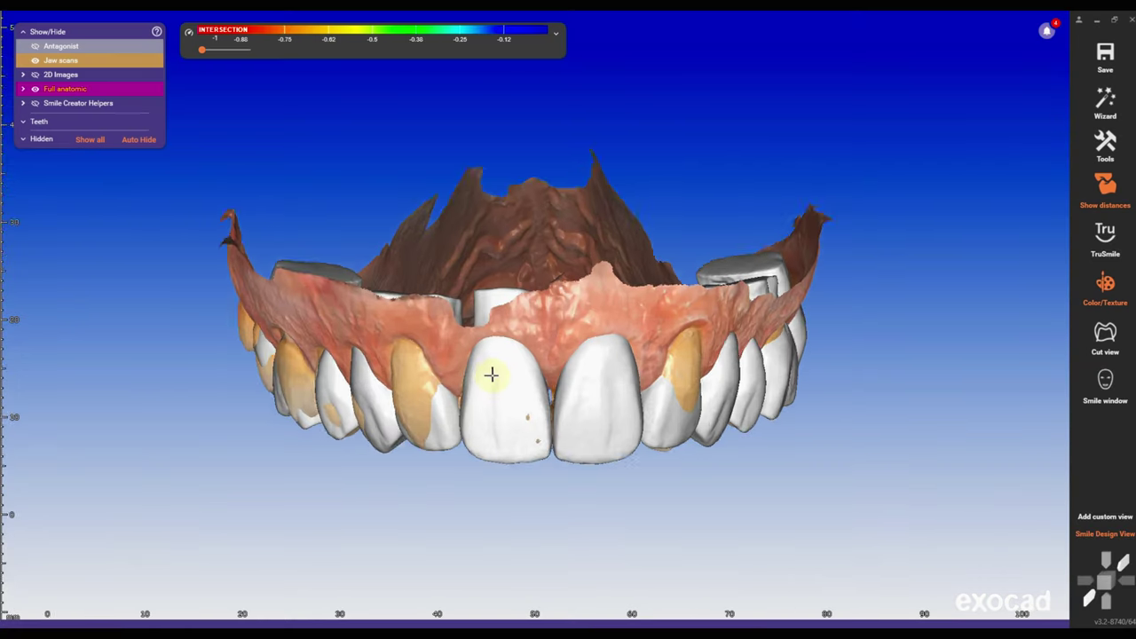
# - Adjust the Full anatomic transparency and choose Free-Form Scan Data from the model's context menu
pyautogui.moveTo(135, 88); pyautogui.dragTo(76, 83)
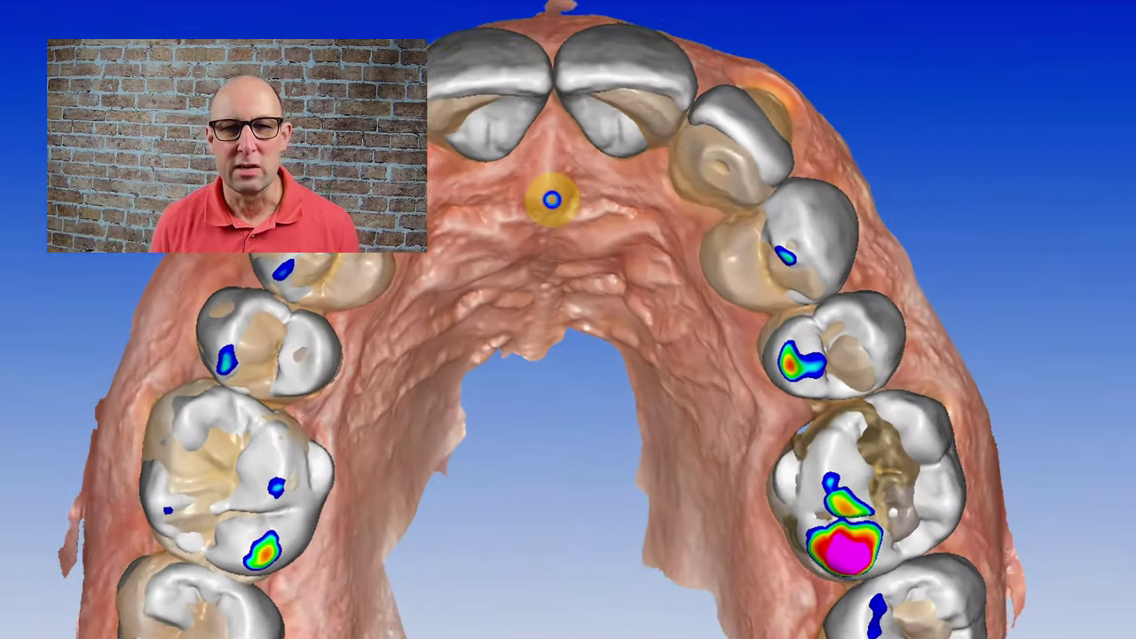
pyautogui.rightClick(551, 200)
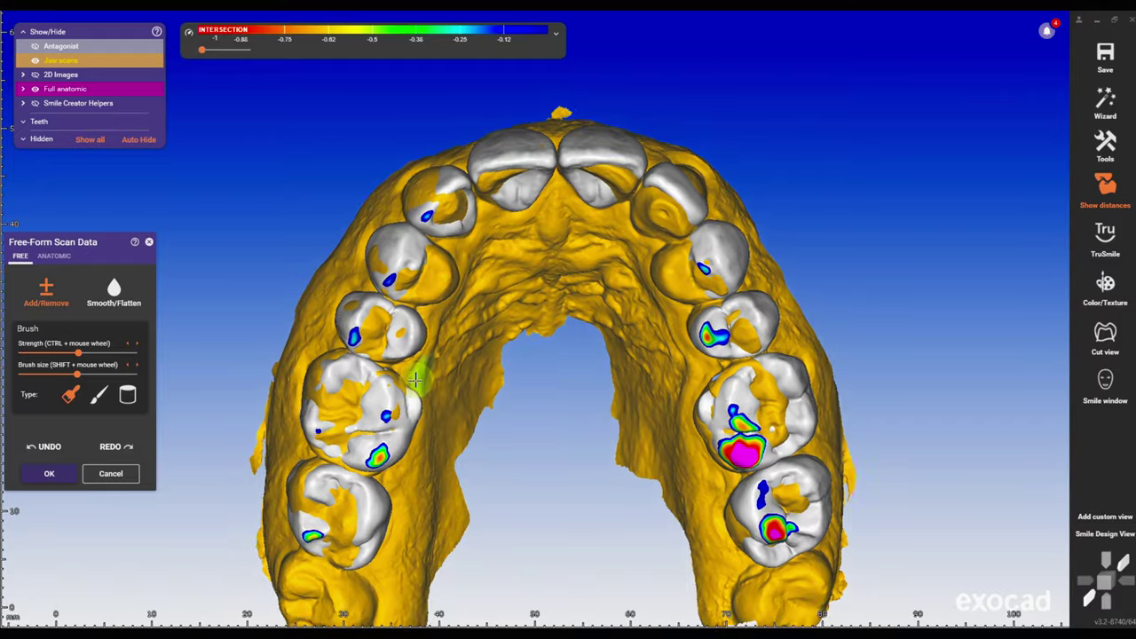
# - Remove the scan material intersecting the left central incisor from a frontal view
pyautogui.moveTo(523, 373); pyautogui.dragTo(476, 264, button='right')
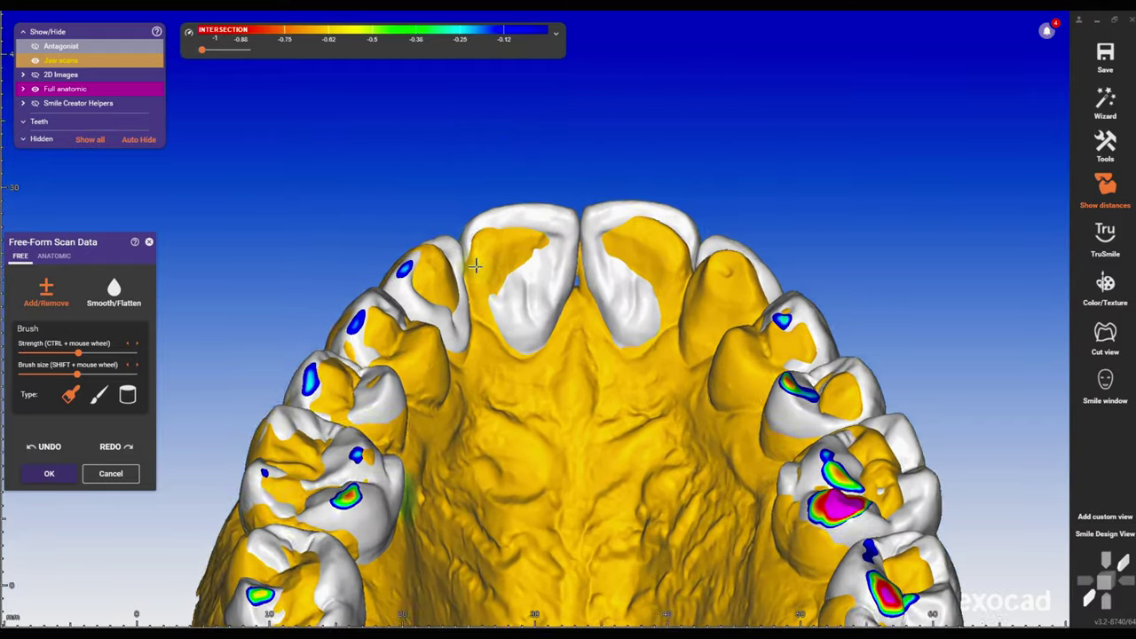
pyautogui.scroll(3, 497, 266)
pyautogui.click(513, 237)
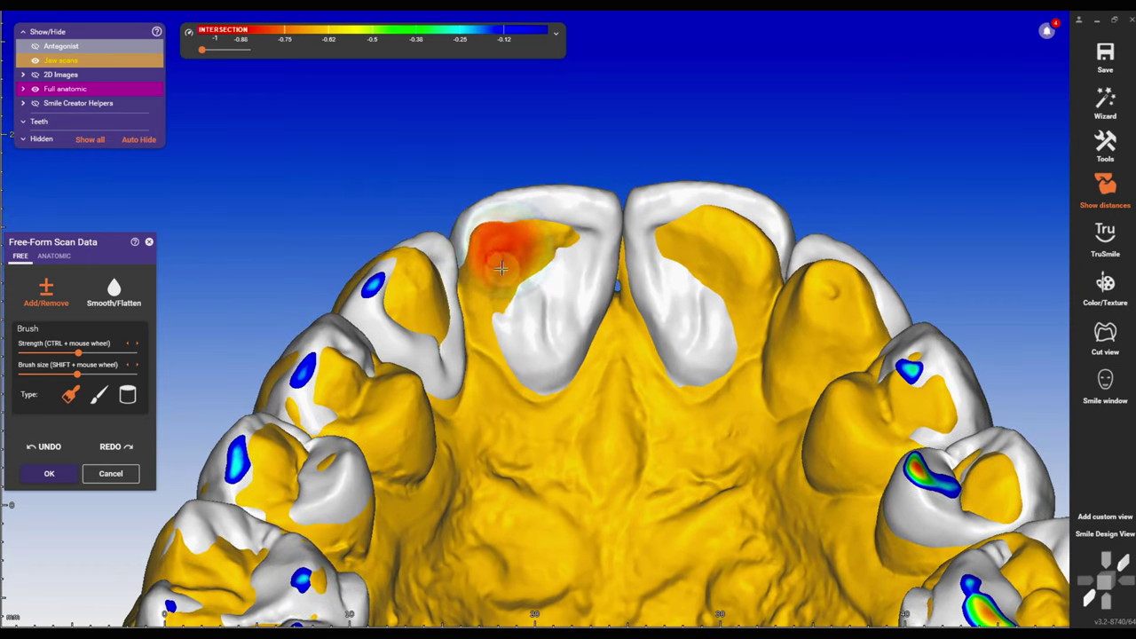
pyautogui.keyDown('shift'); pyautogui.click(497, 266); pyautogui.keyUp('shift')
pyautogui.click(501, 257)
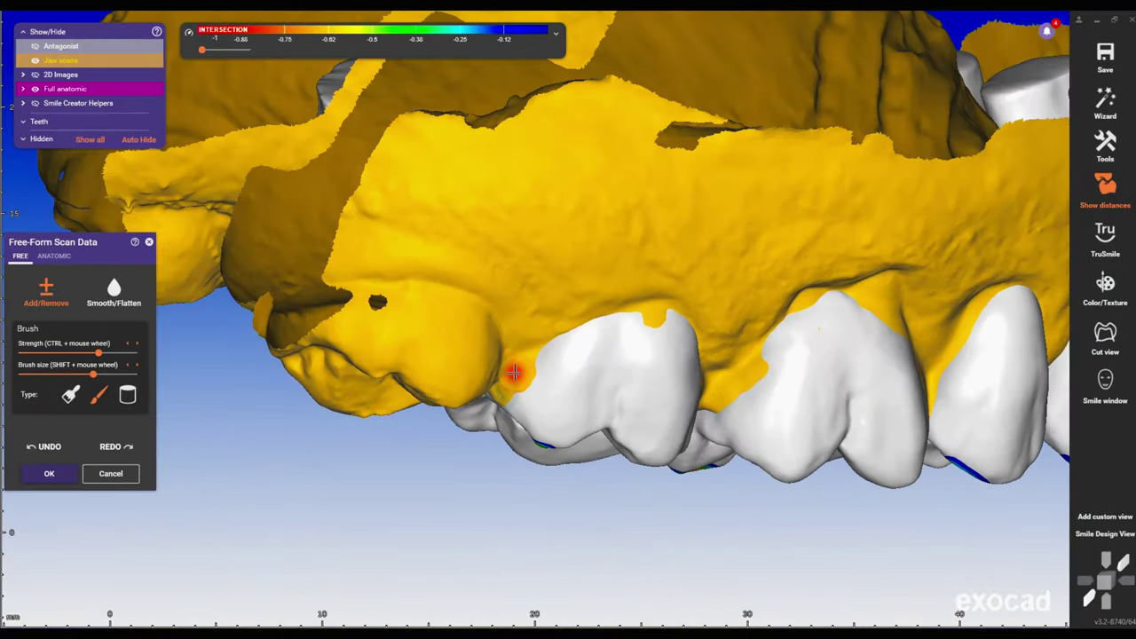
# - Reshape the gum edge and papilla beside the tooth, then apply the scan edits
pyautogui.moveTo(513, 373); pyautogui.dragTo(495, 391)
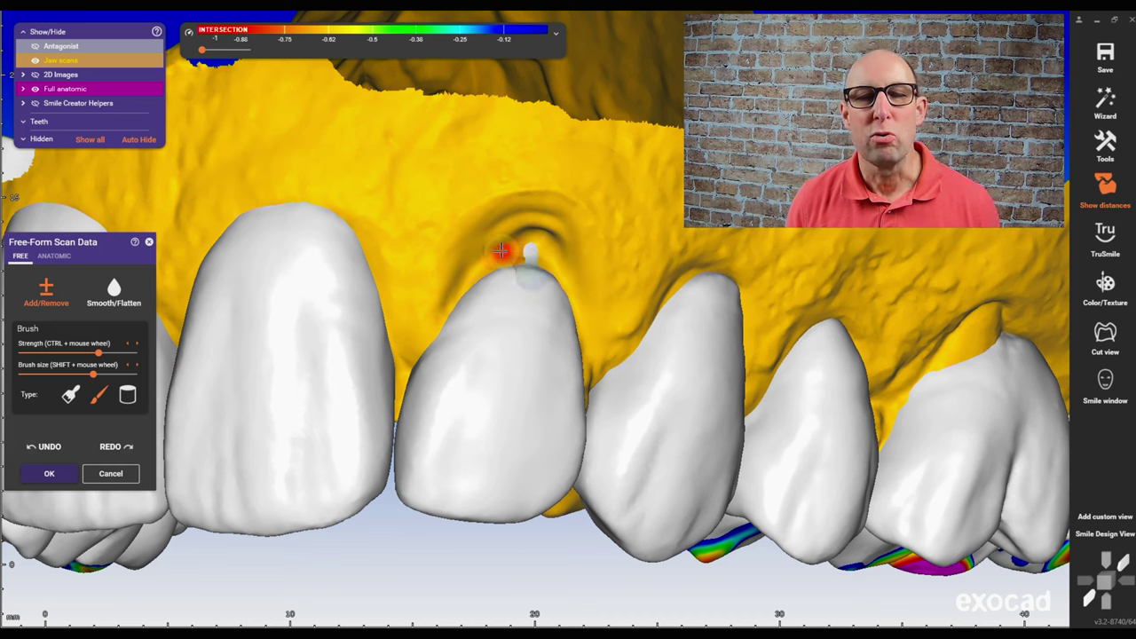
pyautogui.moveTo(501, 252)
pyautogui.mouseDown()
pyautogui.moveTo(489, 267)
pyautogui.moveTo(557, 266)
pyautogui.mouseUp()
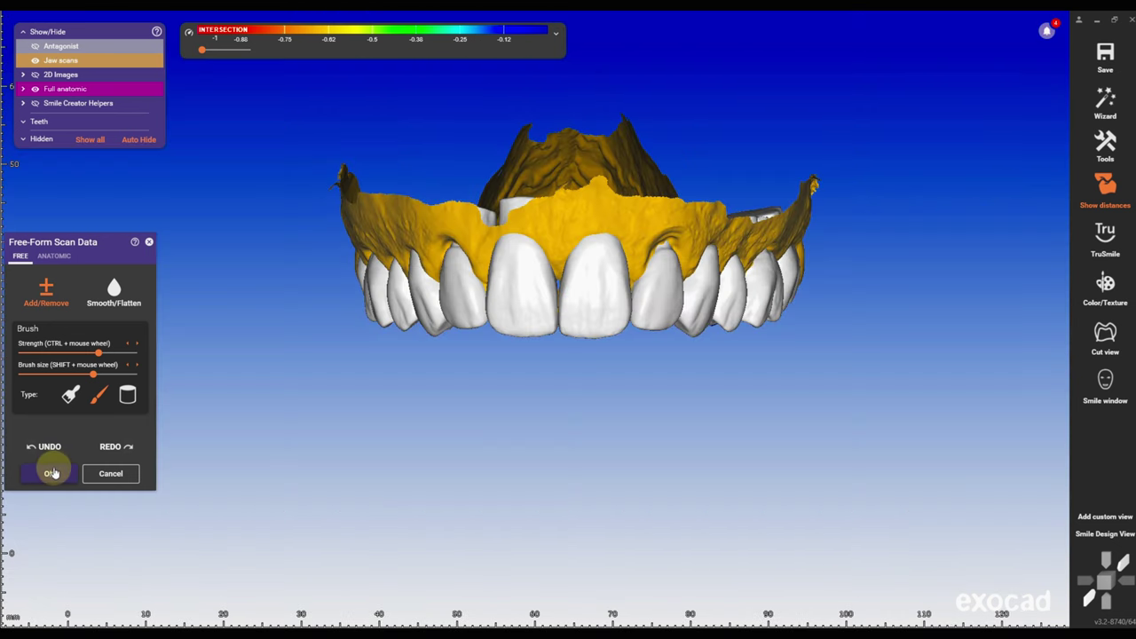
pyautogui.click(49, 473)
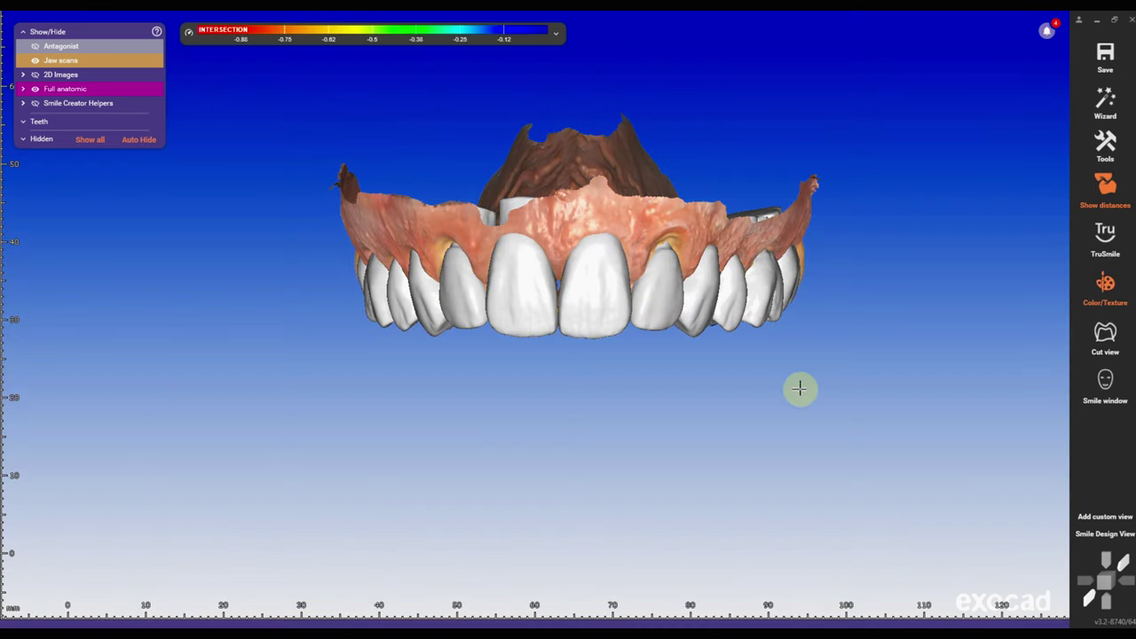
pyautogui.moveTo(799, 388); pyautogui.dragTo(355, 346, button='right')
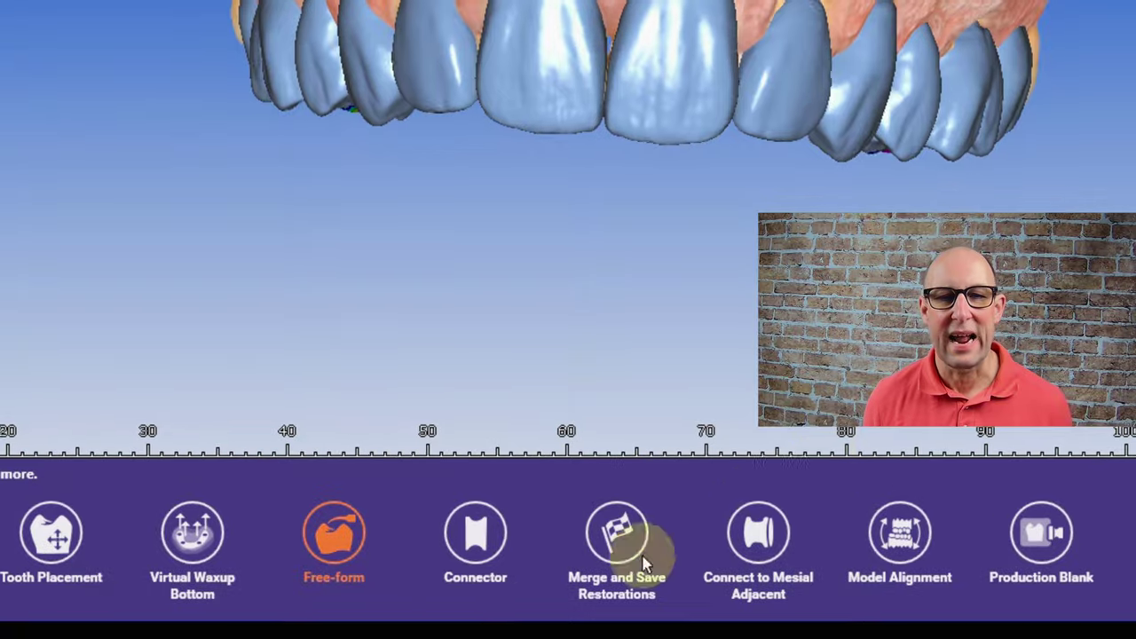
# - Adapt the tooth parts to static occlusion with a 0.1 mm offset, smooth them, and save
pyautogui.click(335, 534)
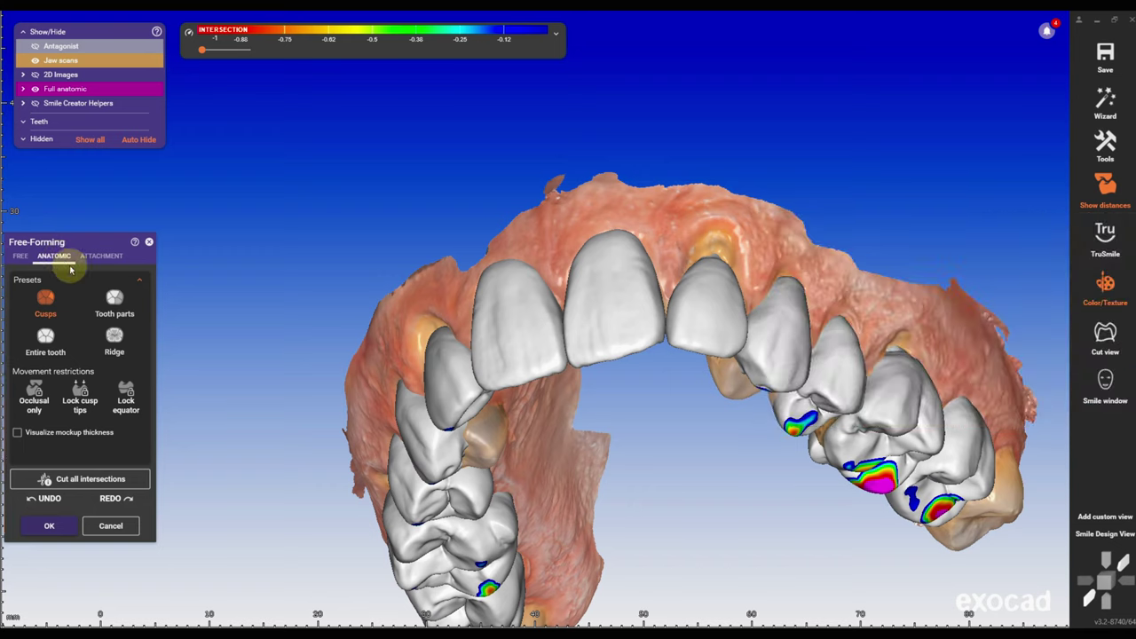
pyautogui.click(115, 299)
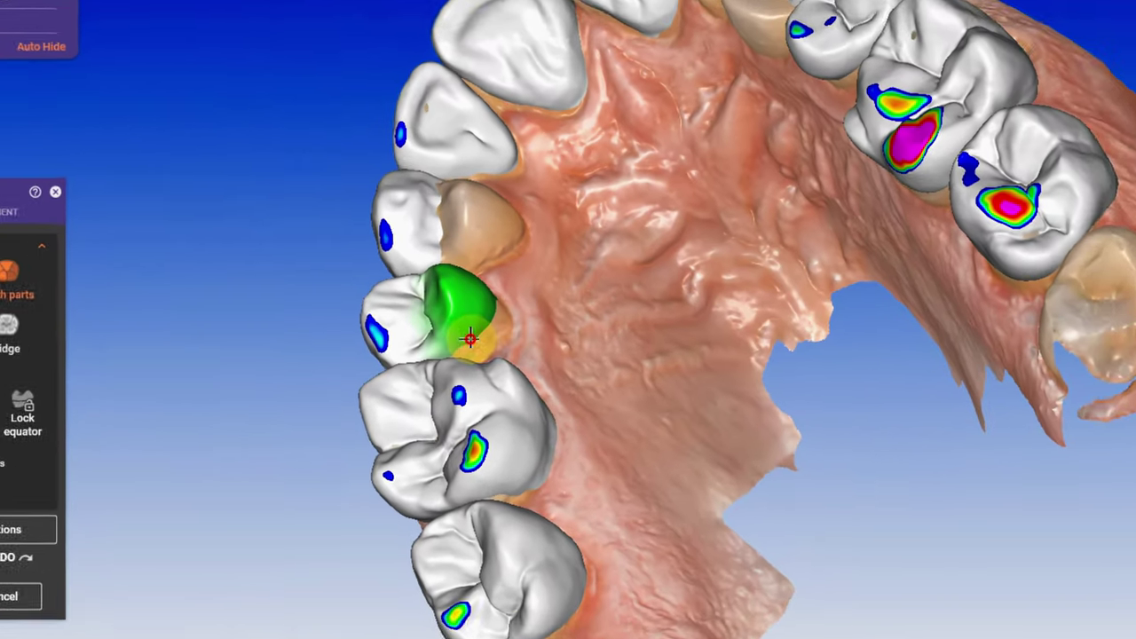
pyautogui.click(16, 103)
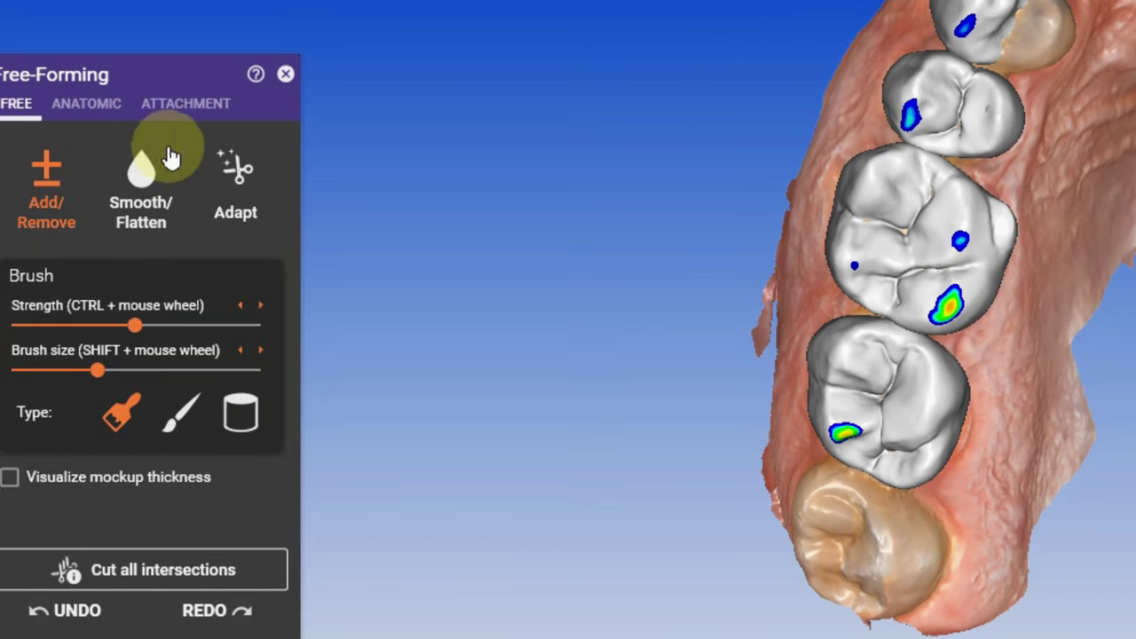
pyautogui.click(236, 168)
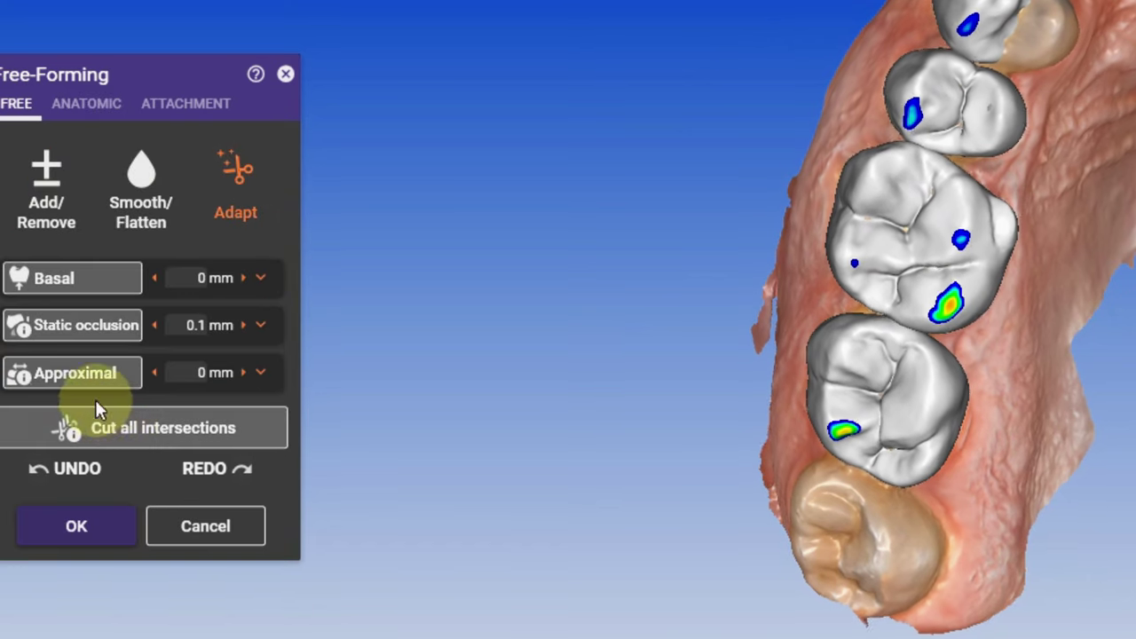
pyautogui.click(55, 329)
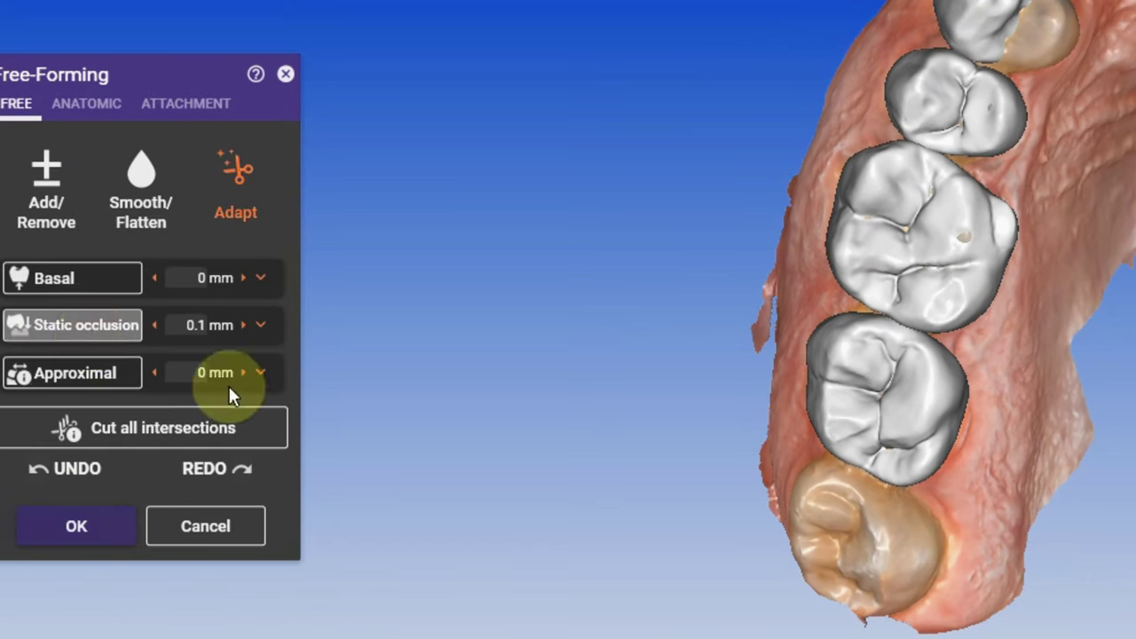
pyautogui.click(141, 177)
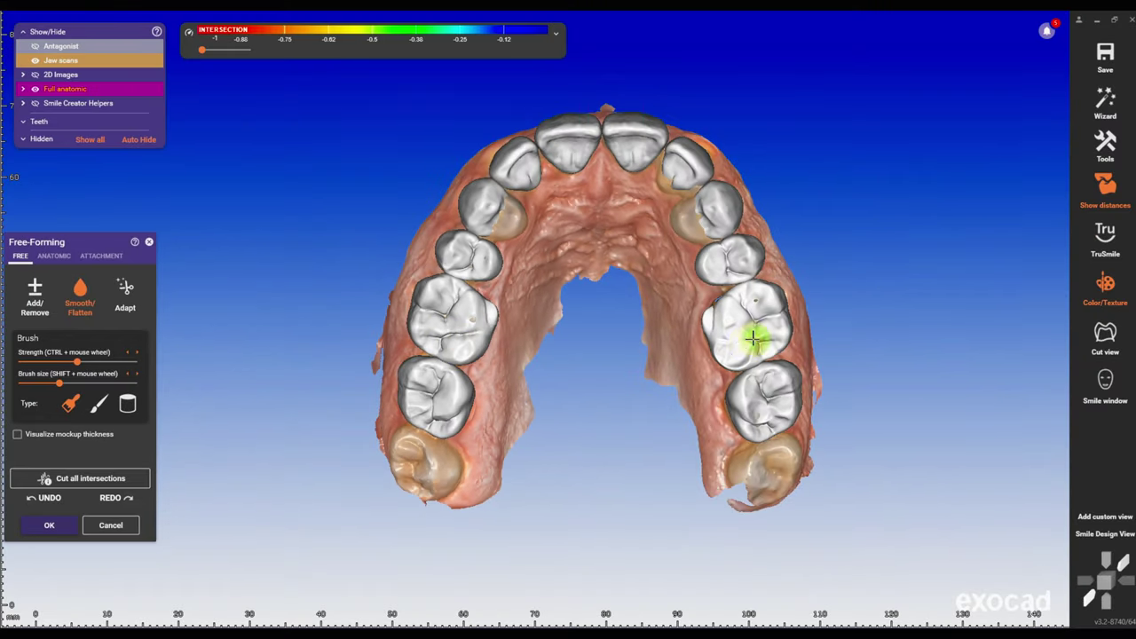
pyautogui.press('Return')
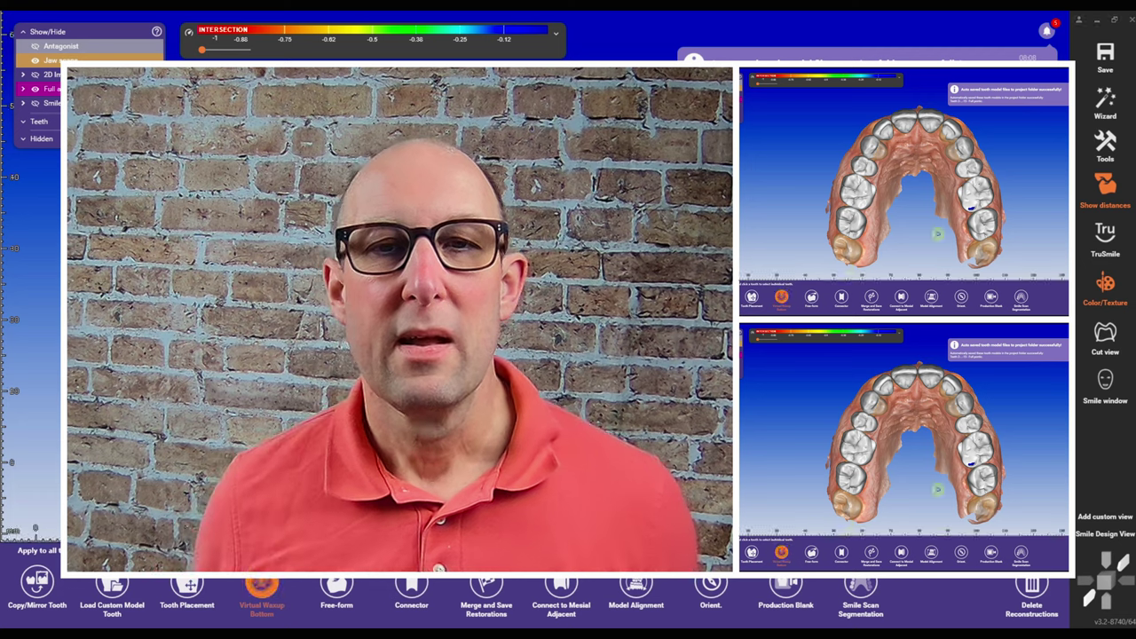
# - In the virtual waxup, apply a plus-shaped cross section to the connectors
pyautogui.click(267, 583)
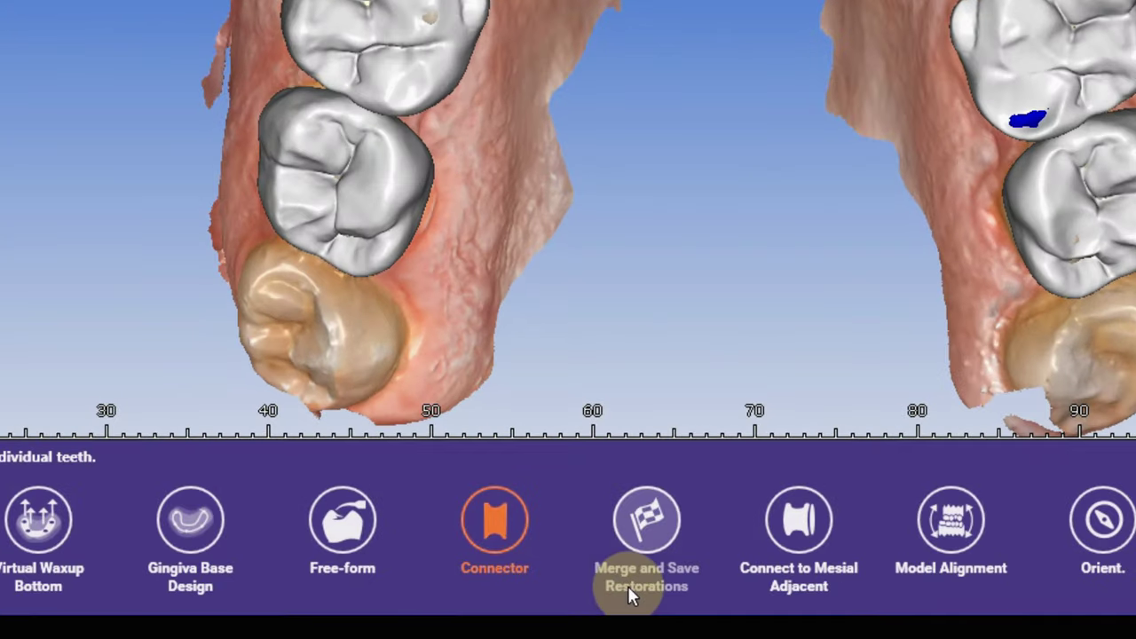
pyautogui.click(476, 519)
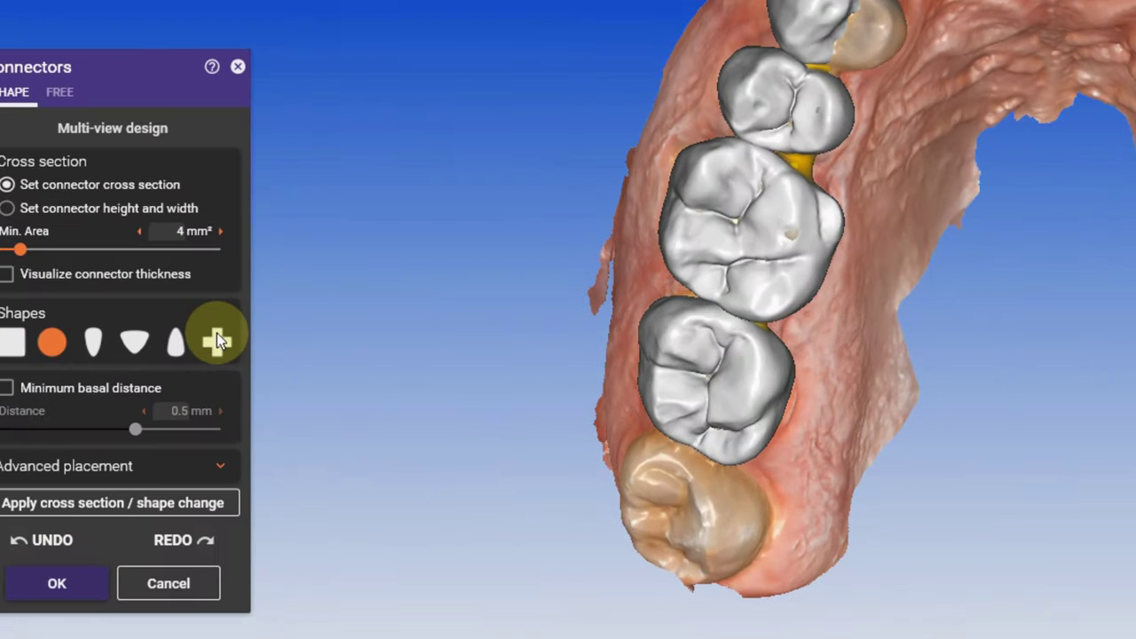
pyautogui.click(140, 394)
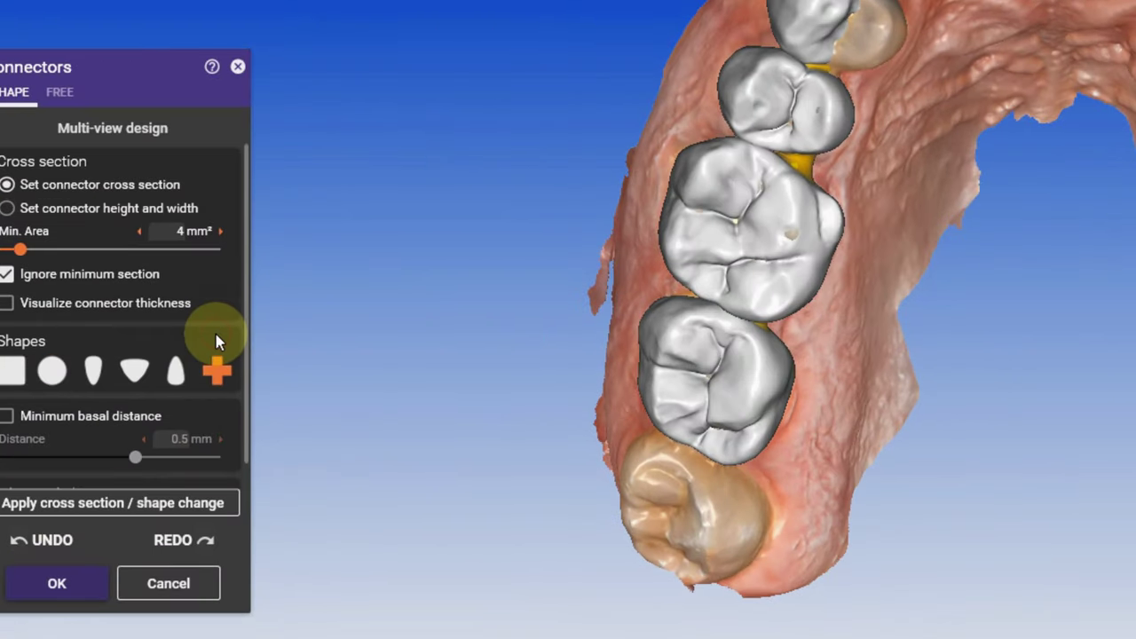
pyautogui.click(145, 512)
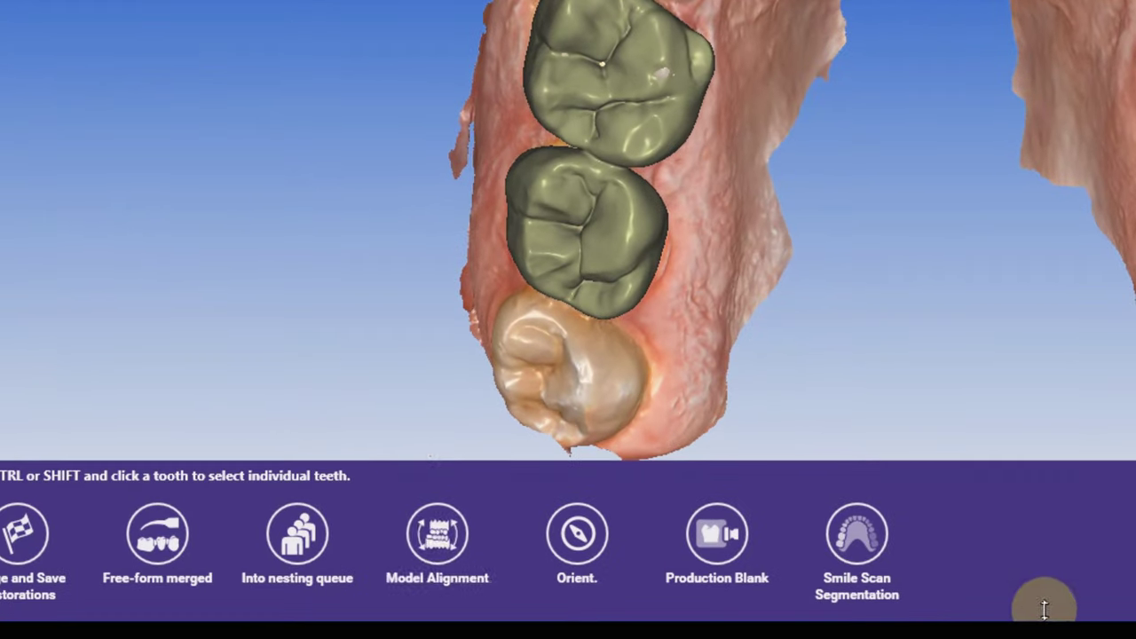
# - Accept the ASIGA Pro 4K hollow DentaMODEL alignment preset at 40 mm height
pyautogui.click(426, 531)
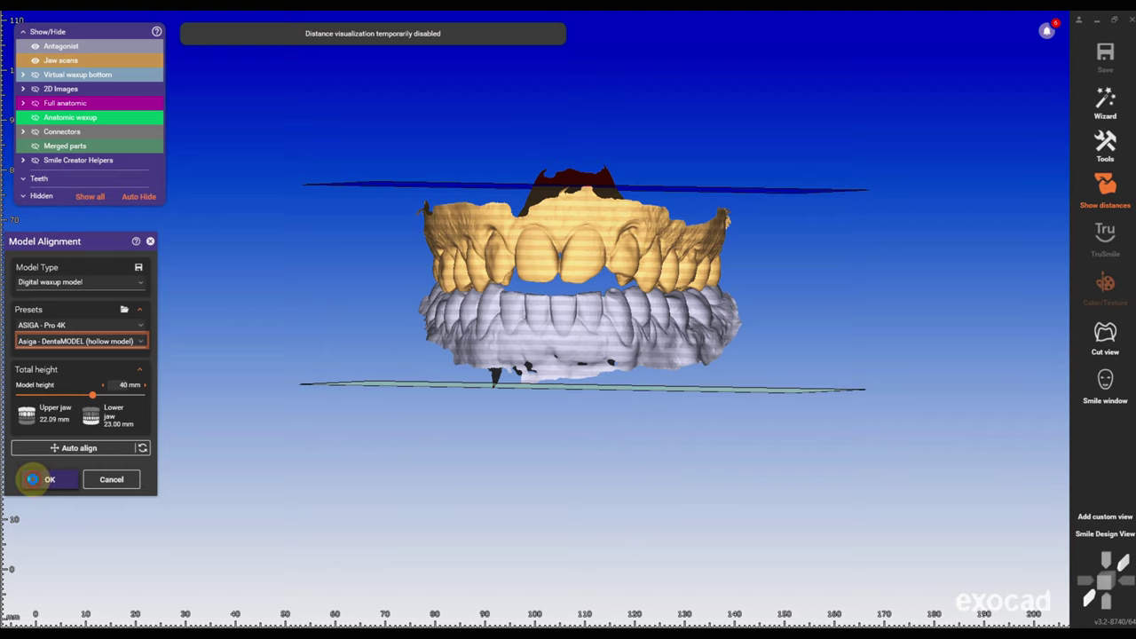
pyautogui.click(33, 479)
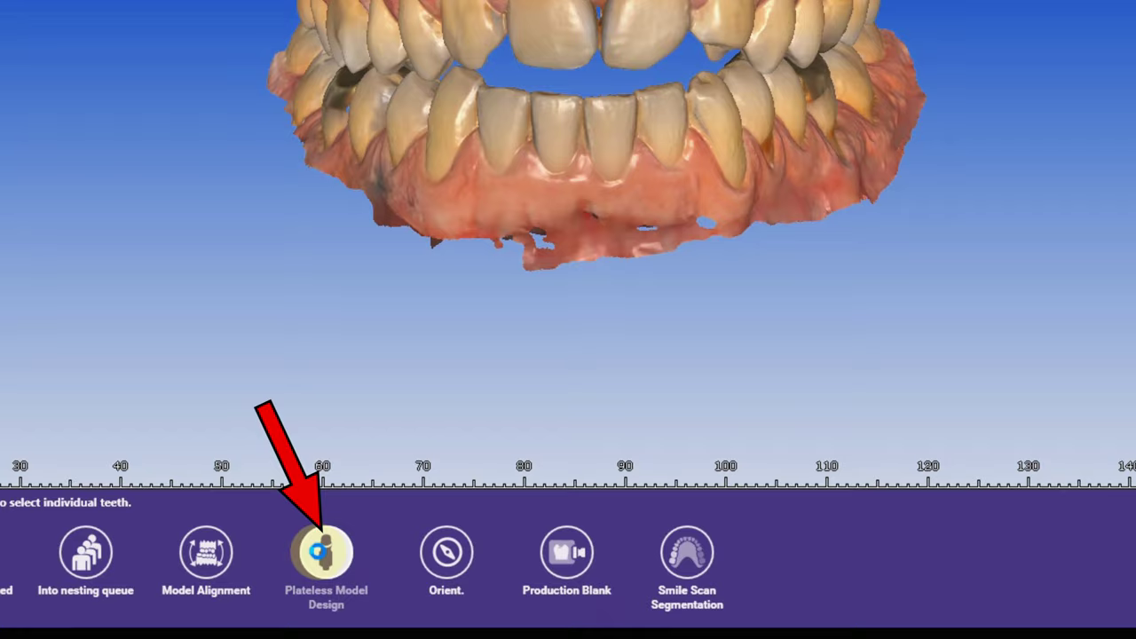
# - Include all full-anatomic teeth in Plateless Model Design, check the front view, and create the model
pyautogui.click(314, 548)
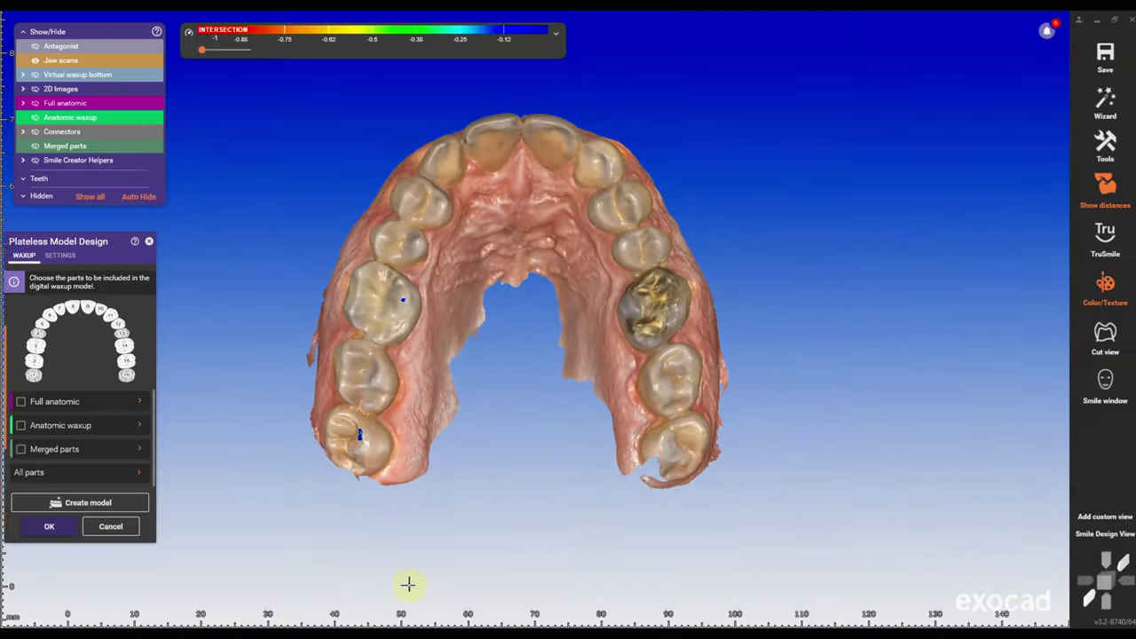
pyautogui.click(140, 404)
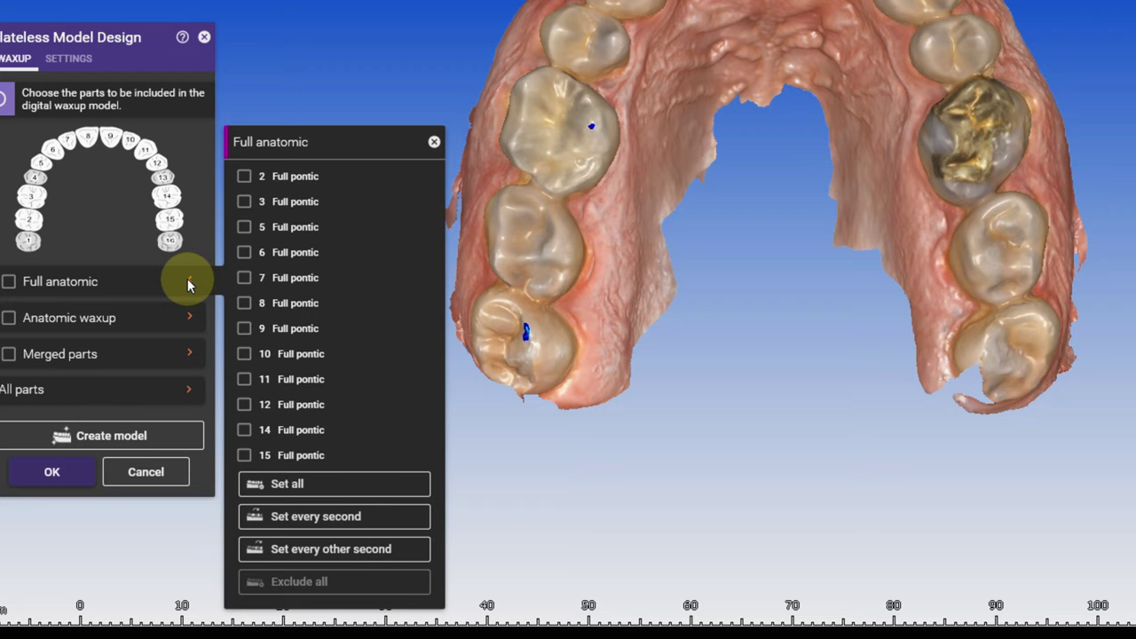
pyautogui.click(10, 281)
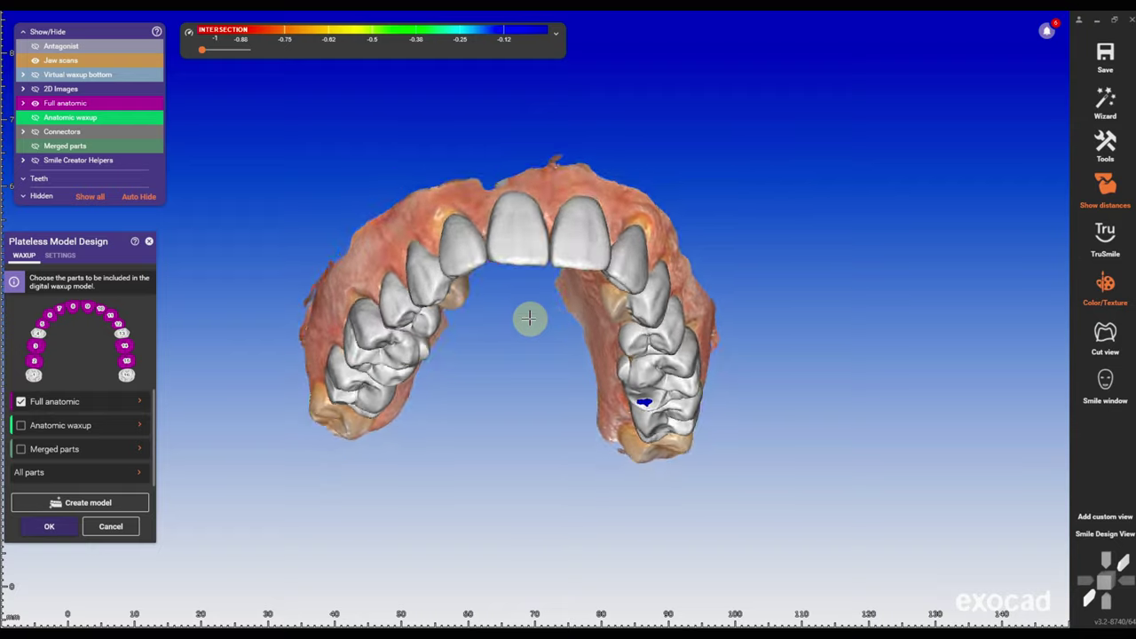
pyautogui.moveTo(527, 317); pyautogui.dragTo(512, 328, button='right')
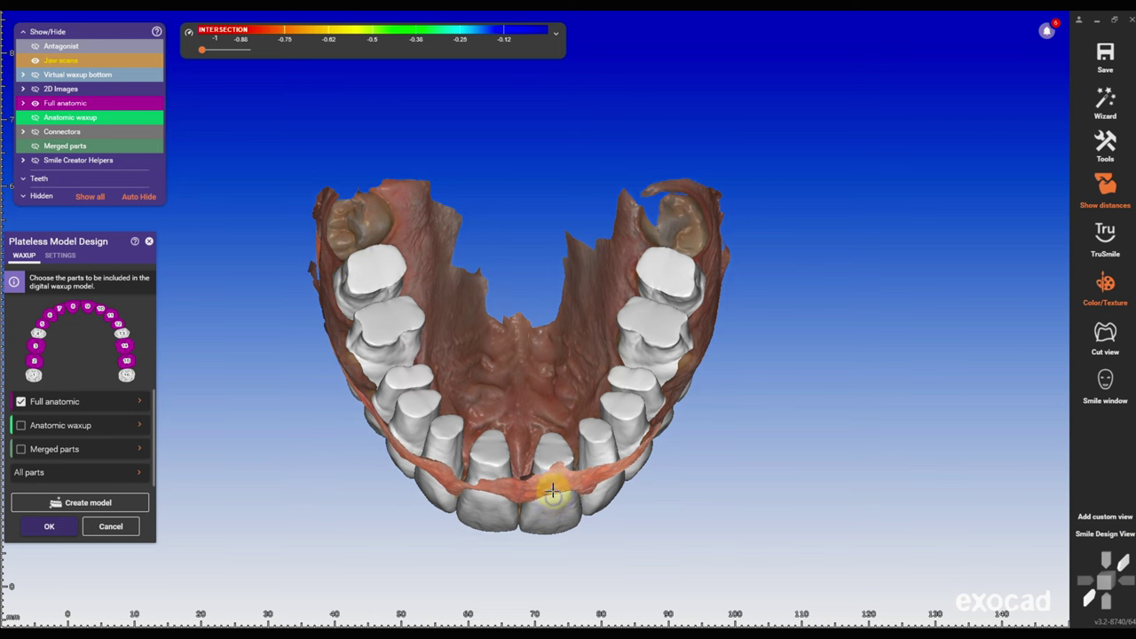
pyautogui.press('F5')
pyautogui.press('F3')
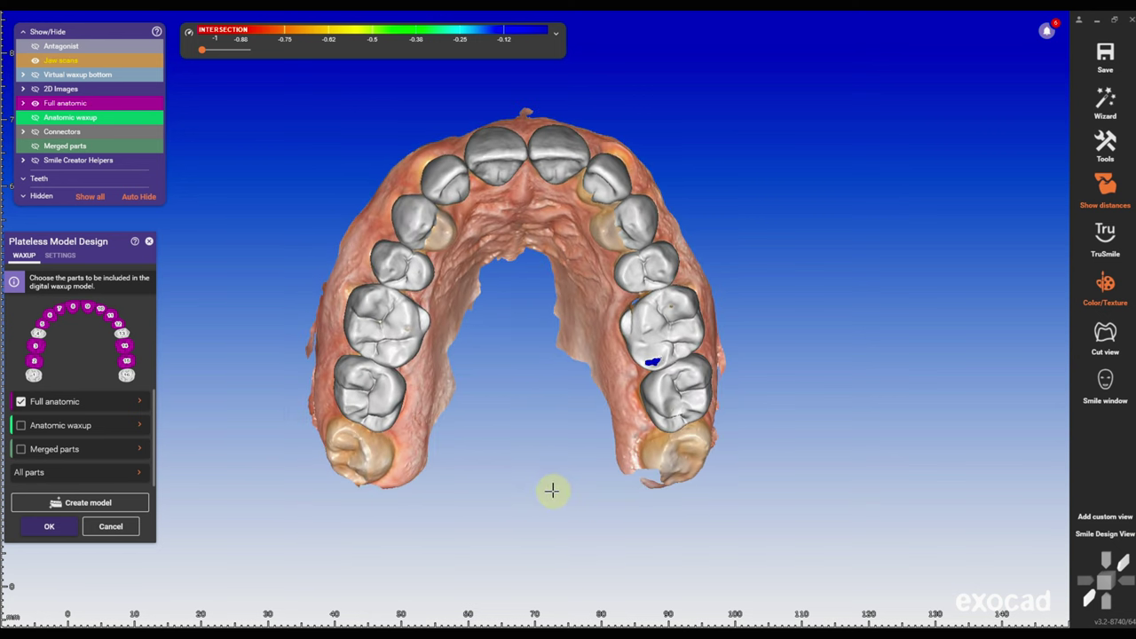
pyautogui.click(68, 504)
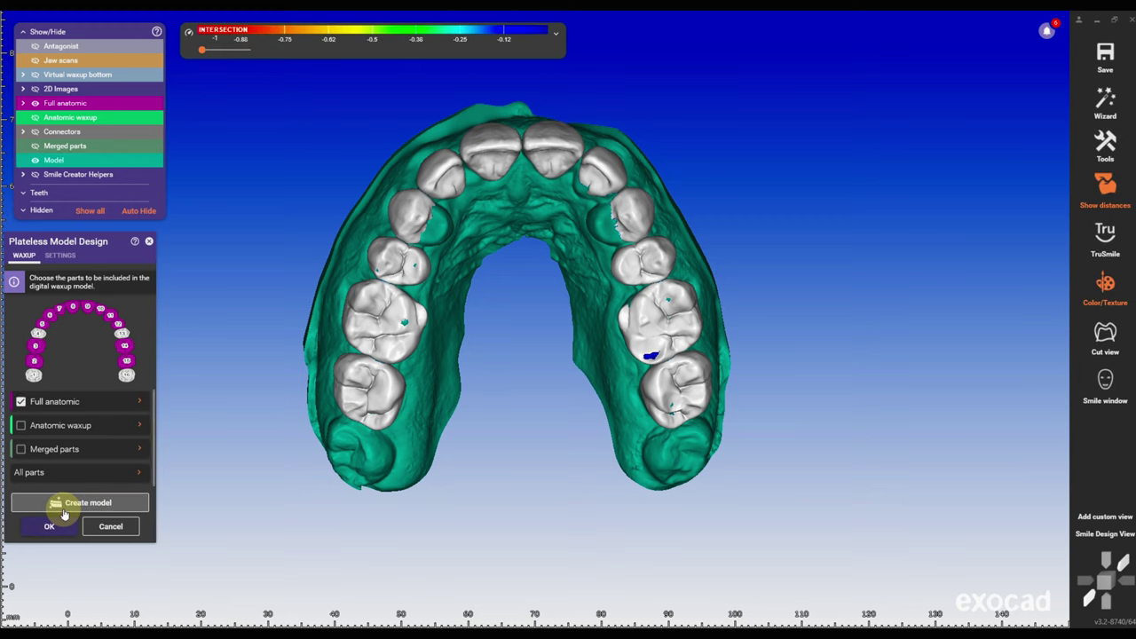
pyautogui.click(34, 530)
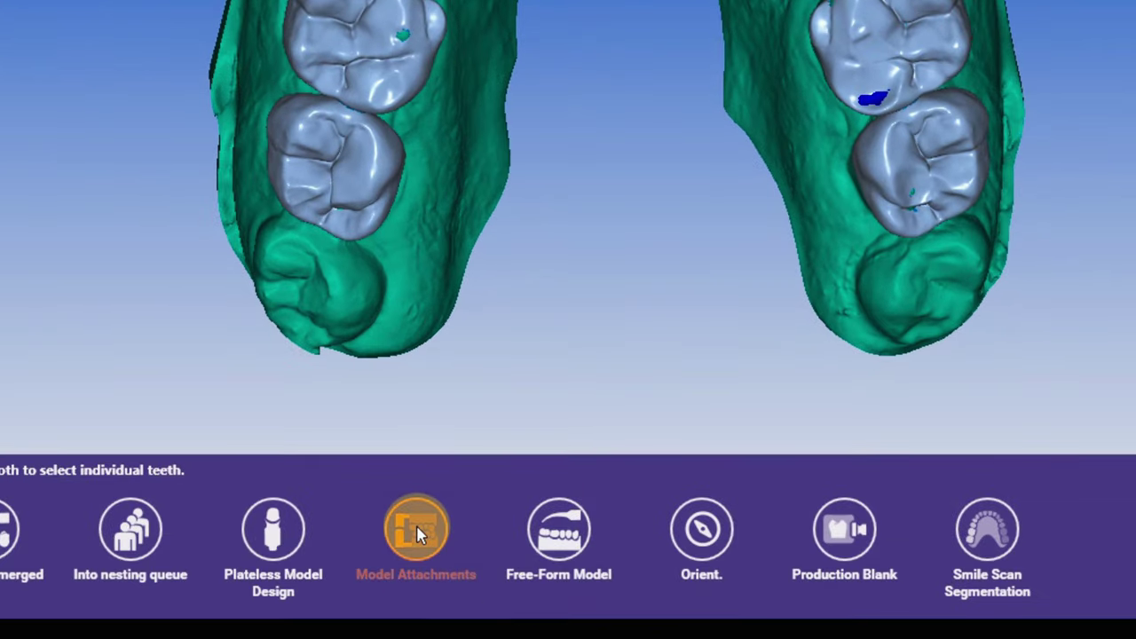
# - In Model Attachments' Emboss text tab, add 'My New Smile' and place it on the upper model's front
pyautogui.click(388, 552)
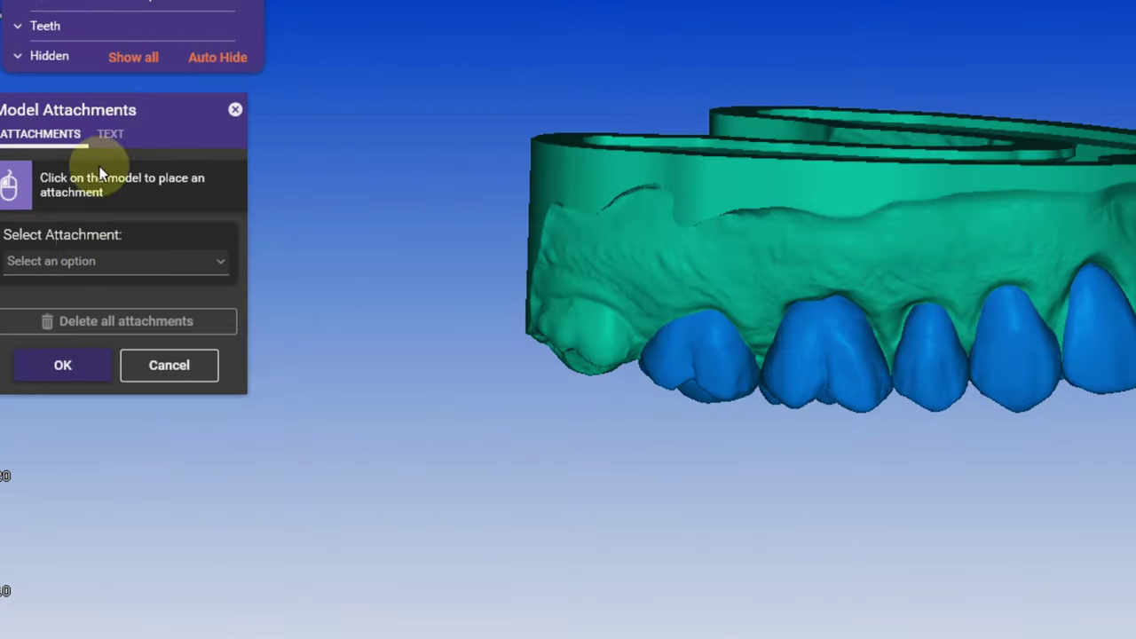
pyautogui.click(73, 255)
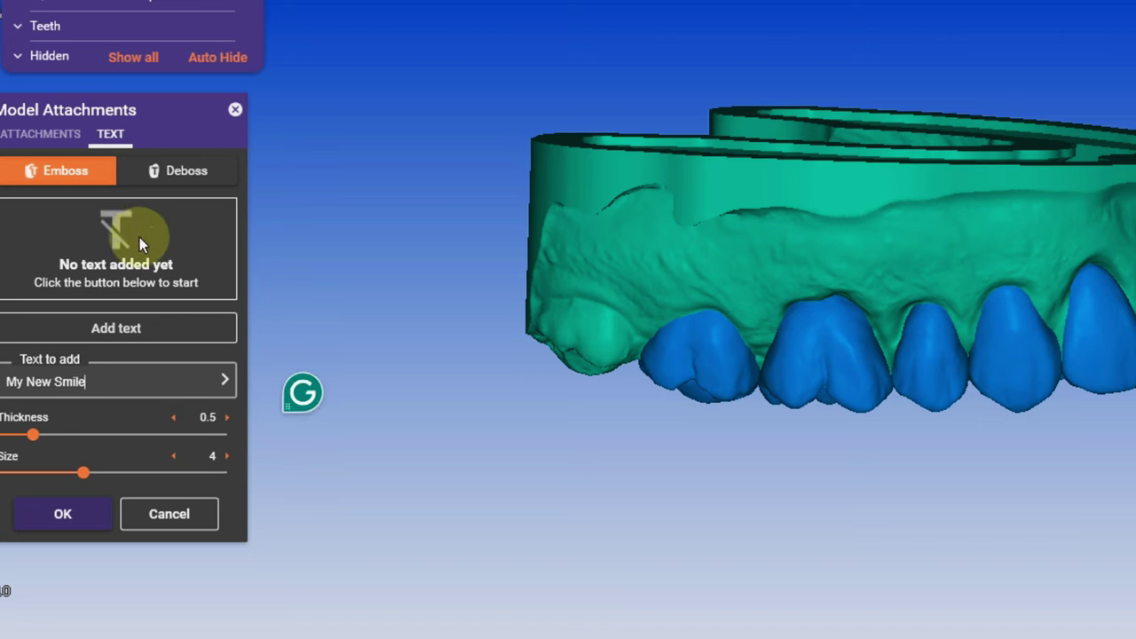
pyautogui.click(120, 331)
pyautogui.click(790, 203)
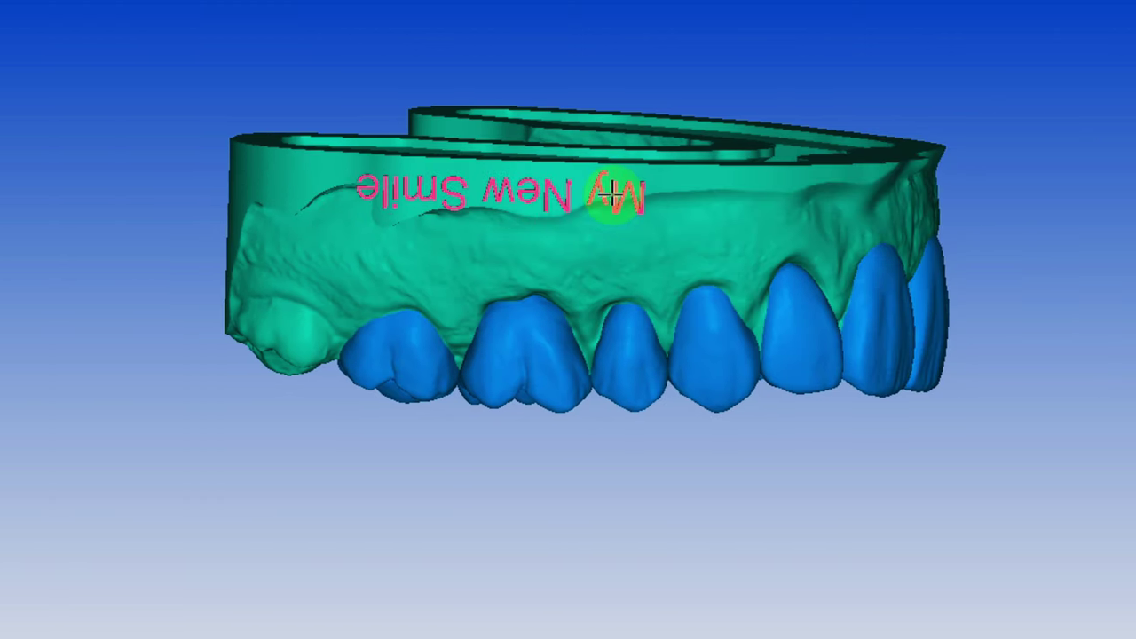
pyautogui.click(621, 240)
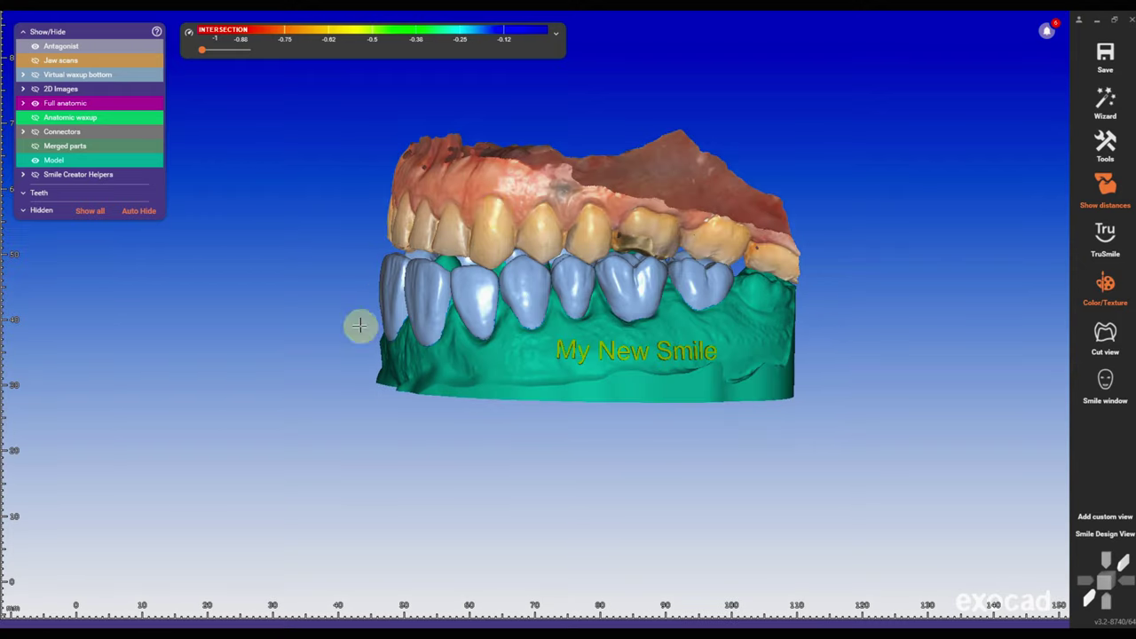
# - Create the lower jaw's plateless model and place the 'My New Smile' text on its front
pyautogui.click(537, 183)
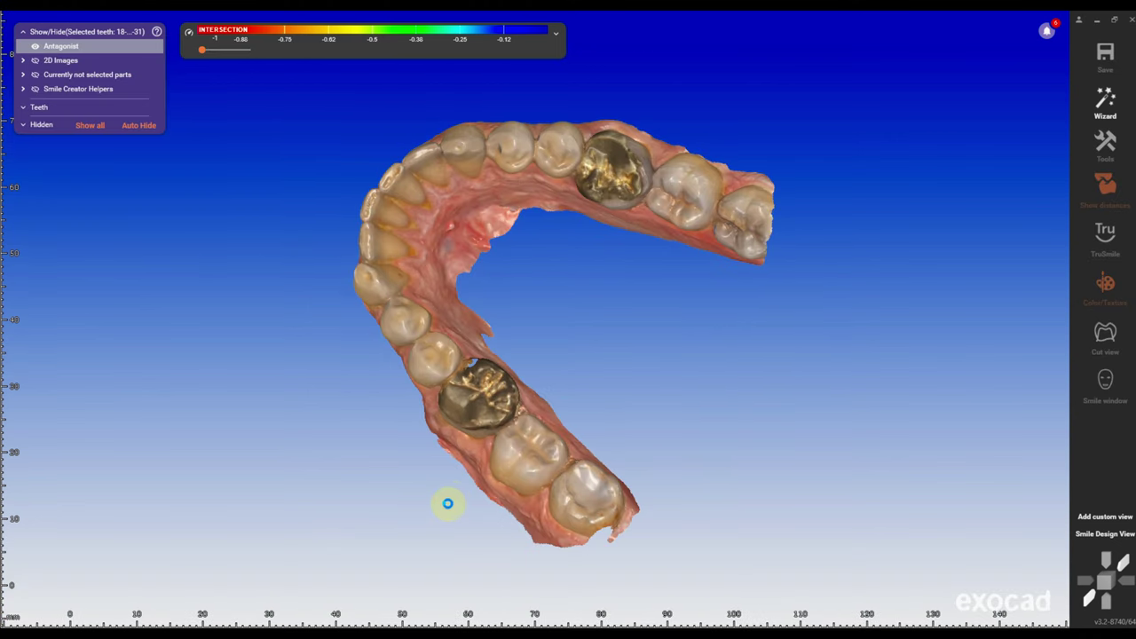
pyautogui.click(84, 506)
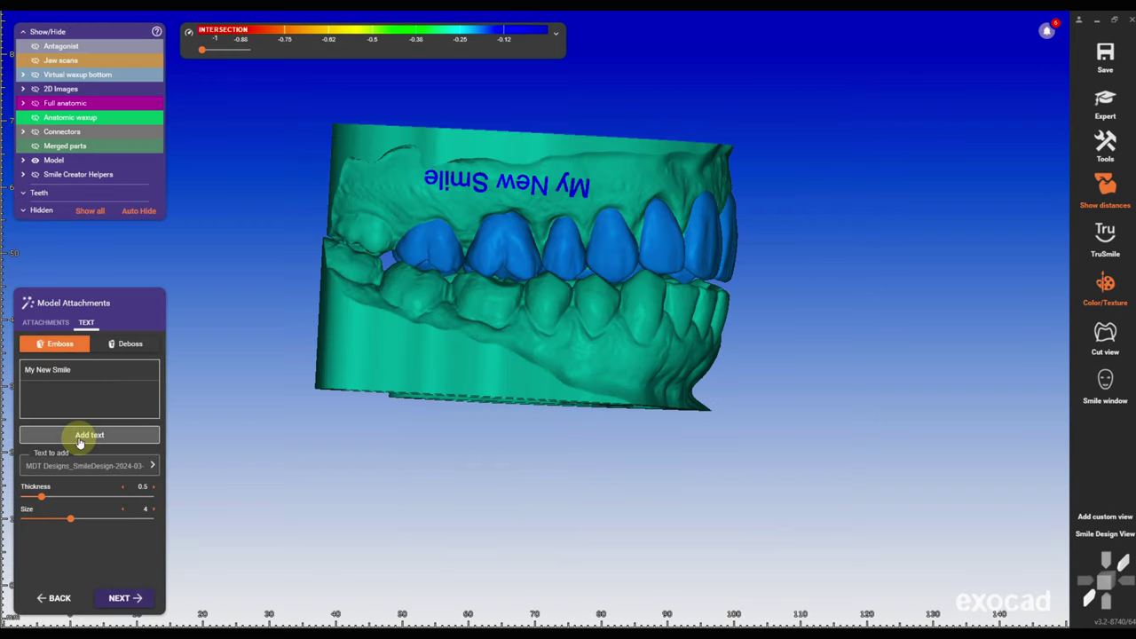
pyautogui.click(36, 376)
pyautogui.click(466, 371)
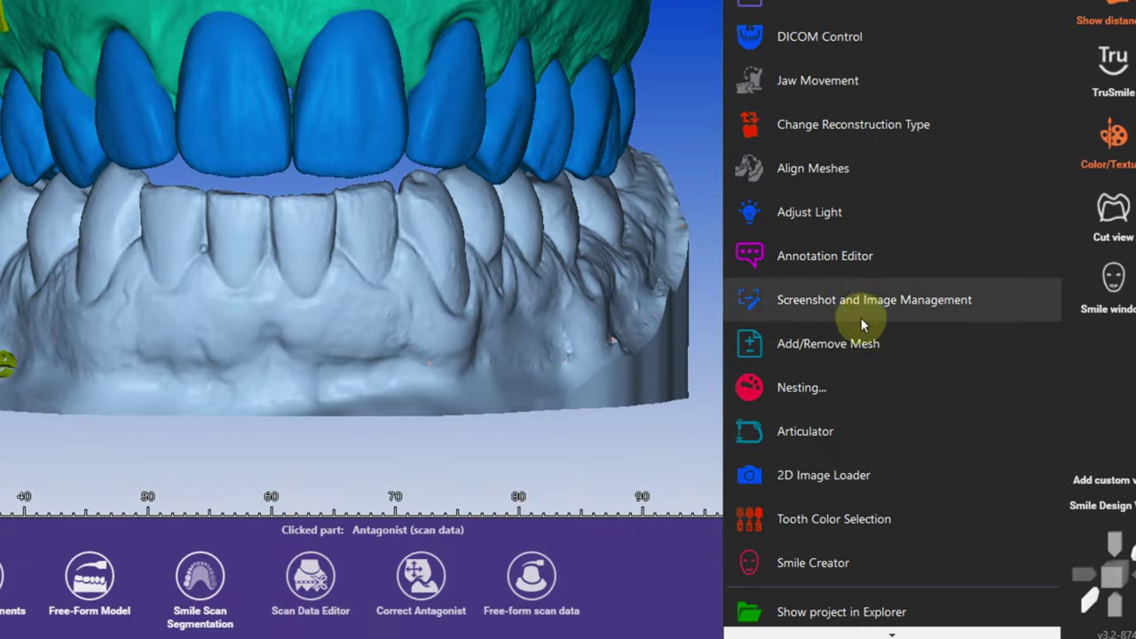
# - Add the pre-op maxillary scan mesh to the case and zoom into the arch
pyautogui.click(842, 345)
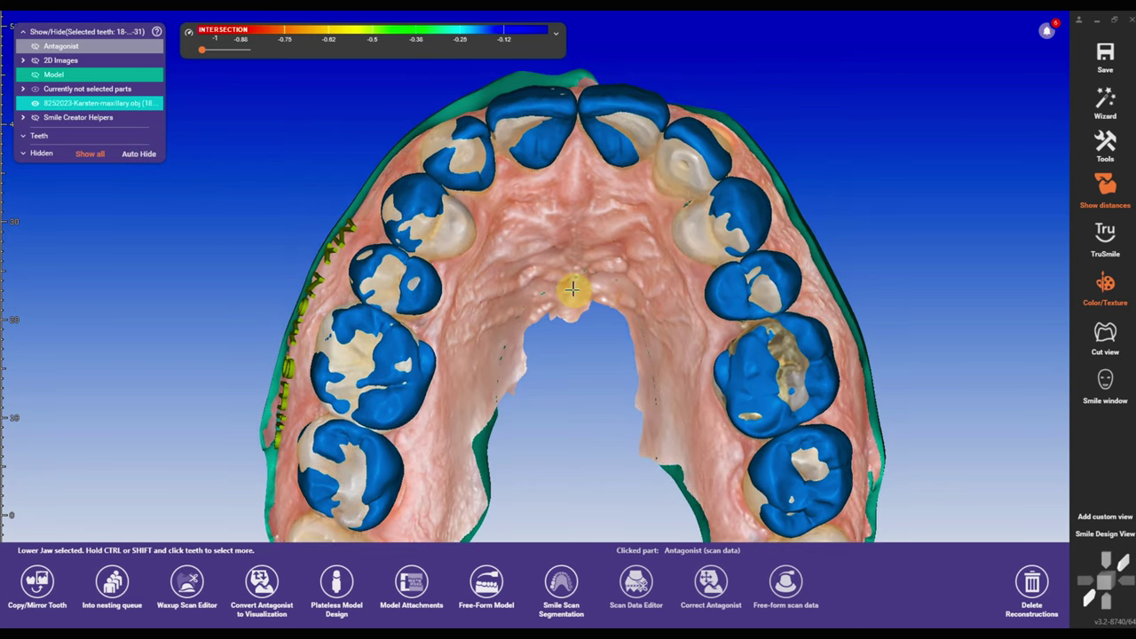
pyautogui.scroll(3, 573, 288)
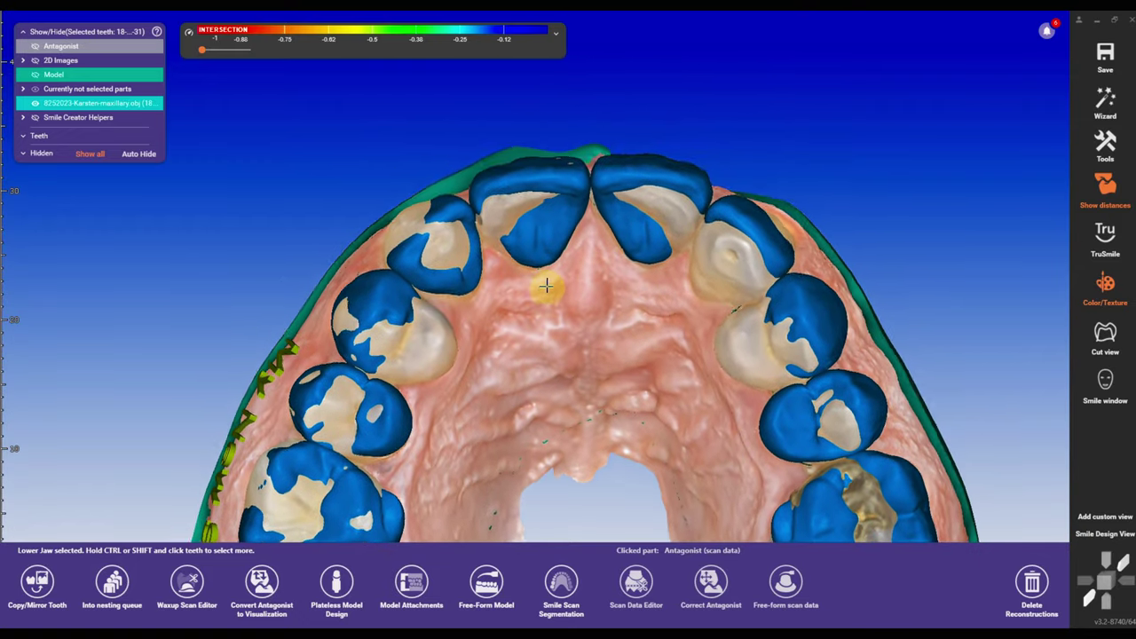
pyautogui.scroll(4, 547, 288)
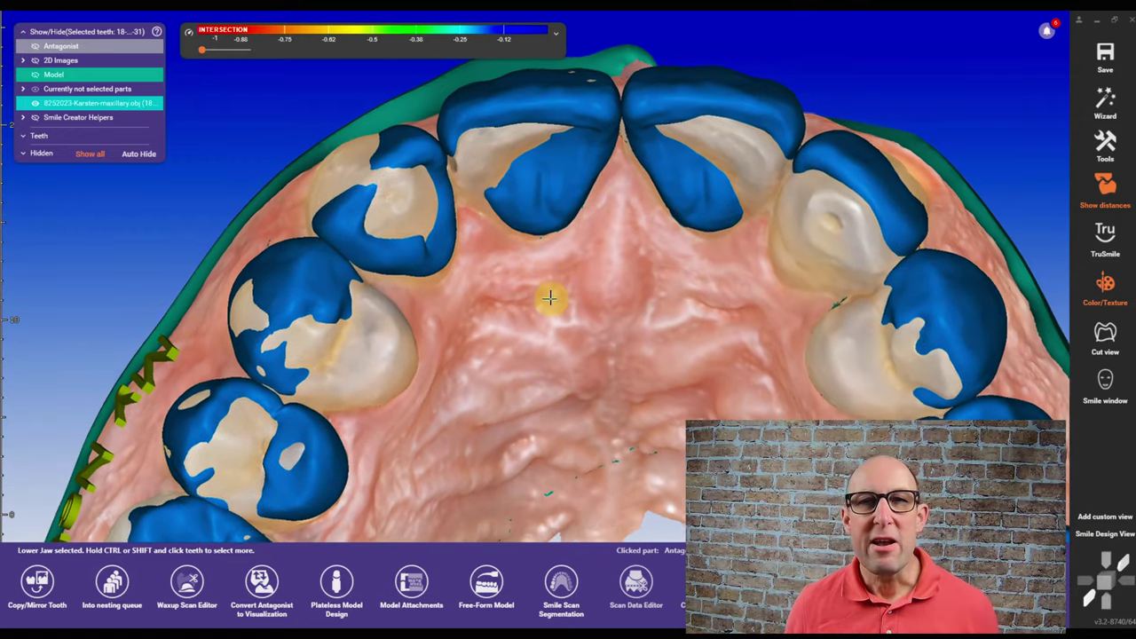
pyautogui.moveTo(717, 137); pyautogui.dragTo(324, 119, button='right')
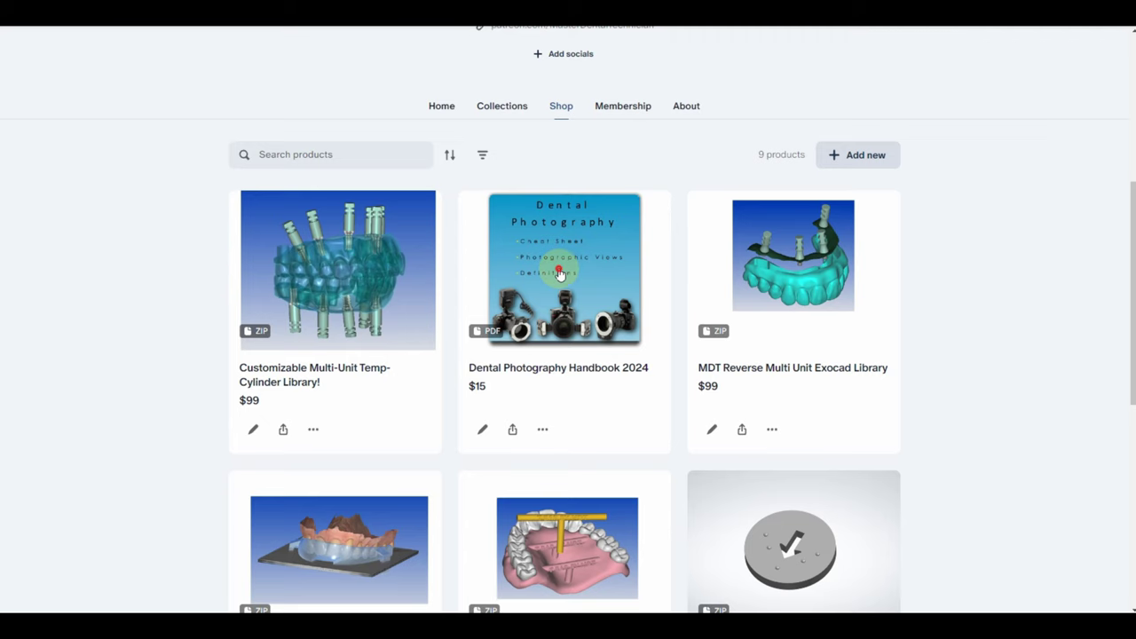
# - Open the Dental Photography Handbook 2024 product and advance its gallery to image 4/4
pyautogui.click(560, 275)
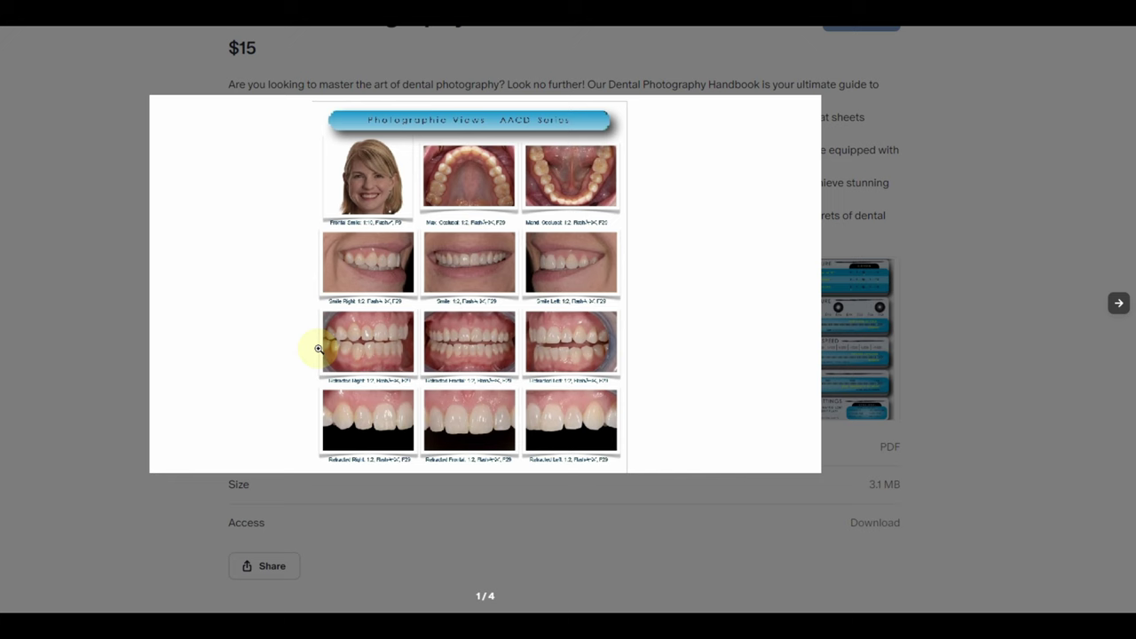
pyautogui.click(1118, 304)
pyautogui.click(1117, 305)
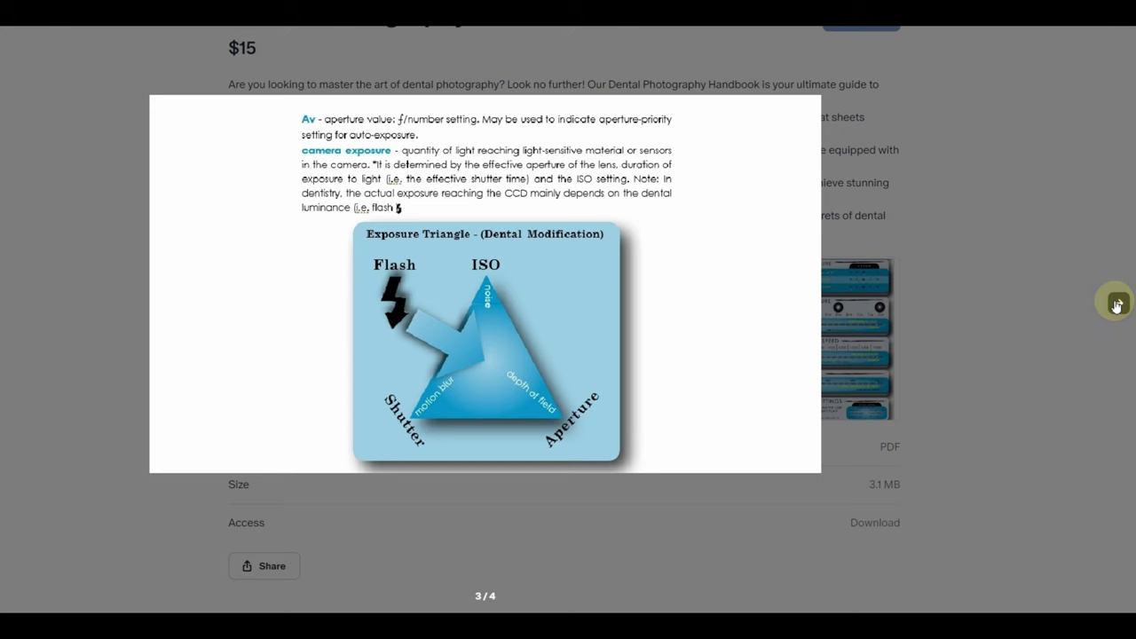
pyautogui.click(1117, 304)
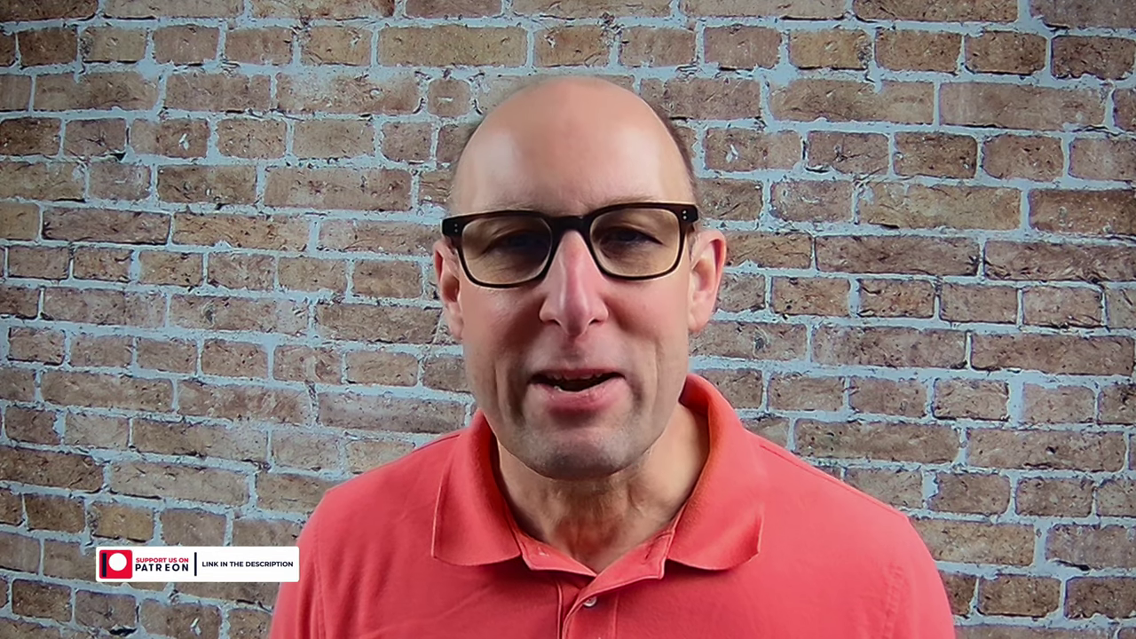